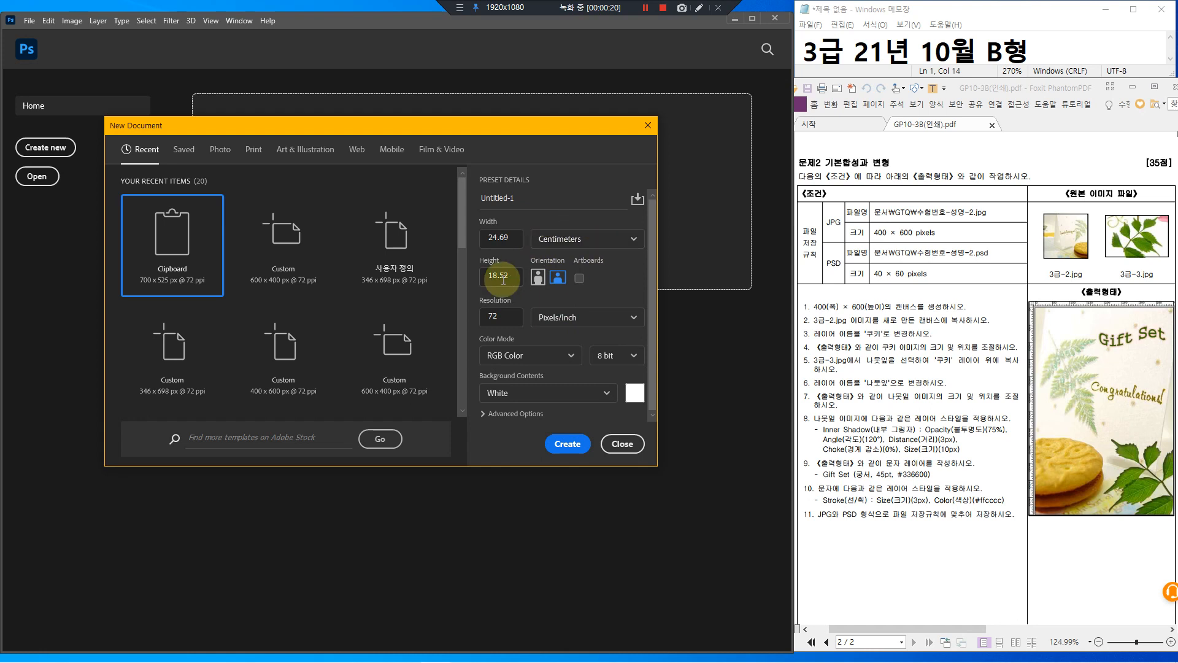
# Set the new document's size to 400 × 600 pixels
pyautogui.click(566, 241)
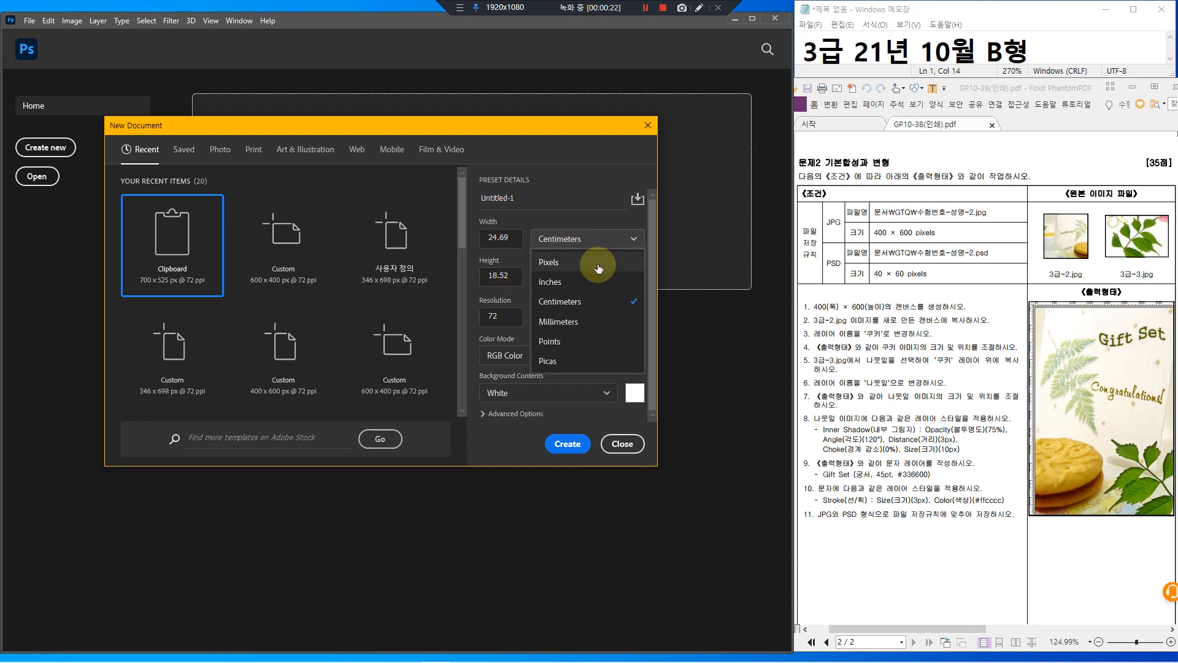
pyautogui.click(555, 262)
pyautogui.doubleClick(495, 239)
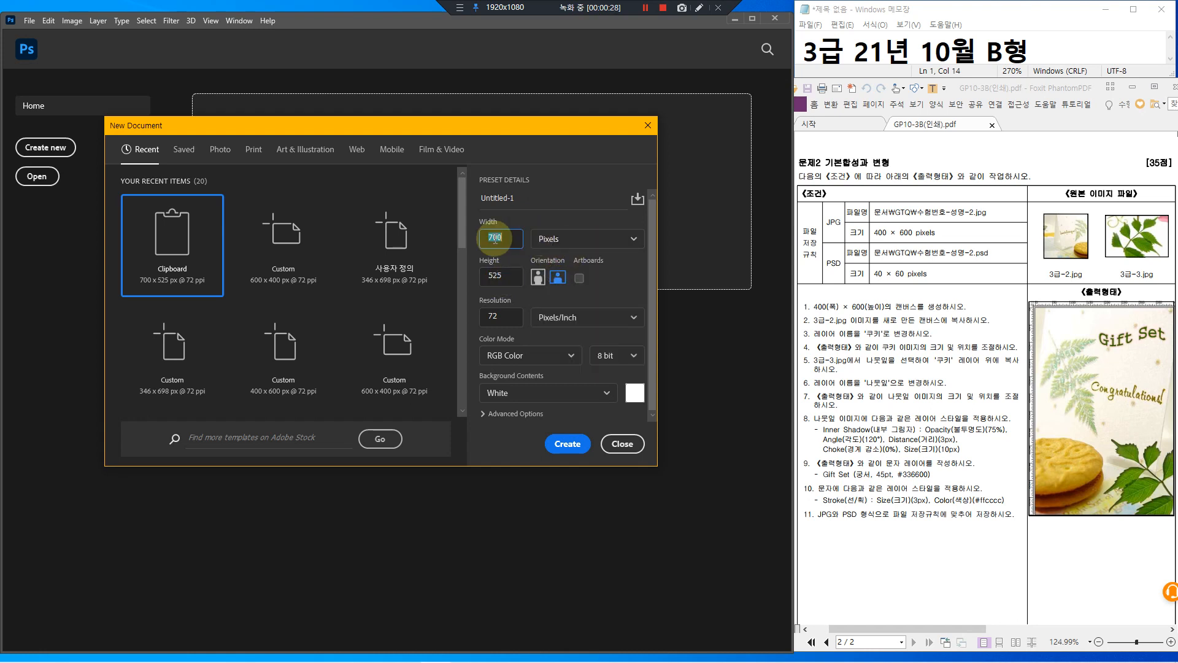
pyautogui.write('4')
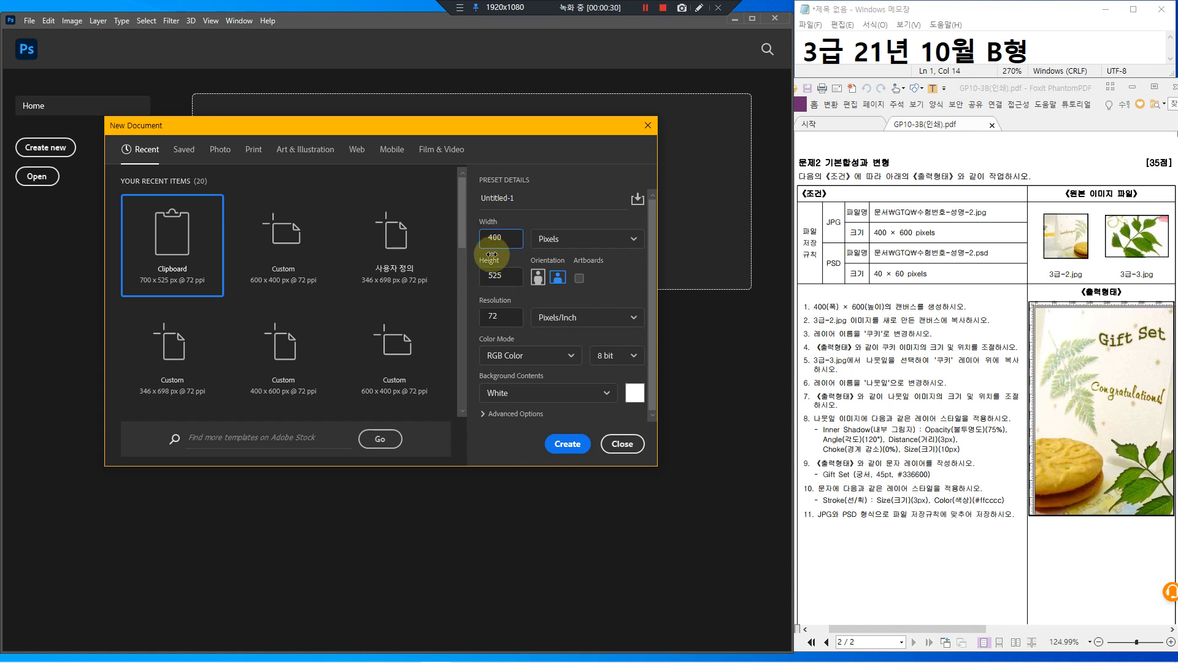
pyautogui.click(500, 282)
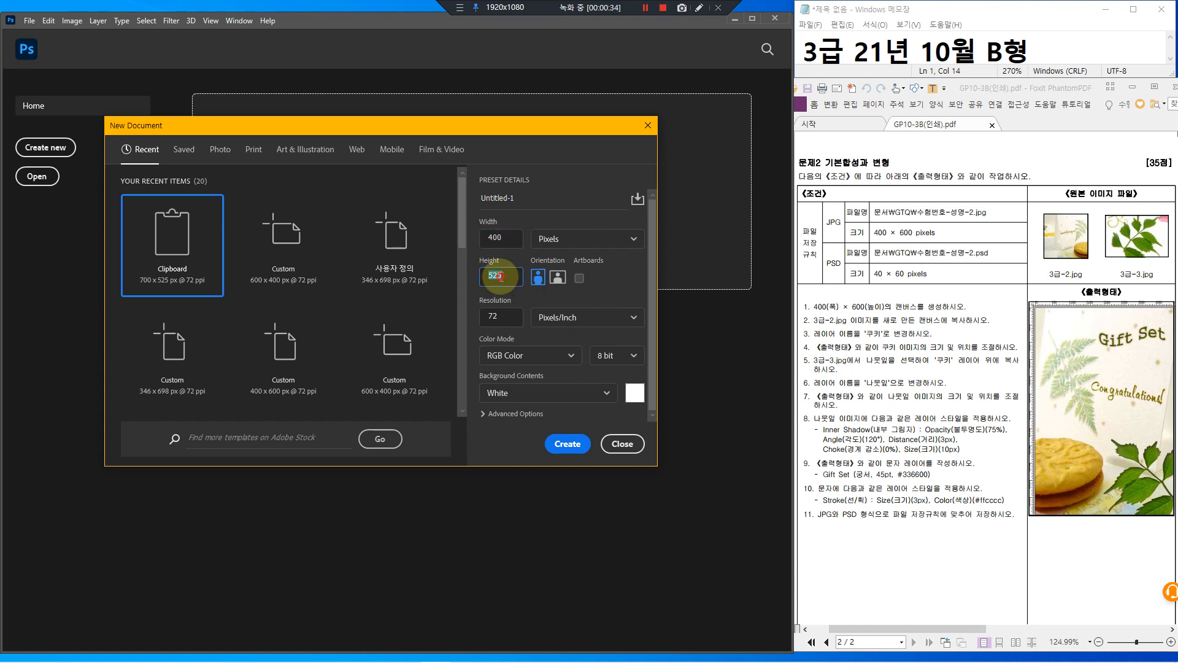
pyautogui.write('600')
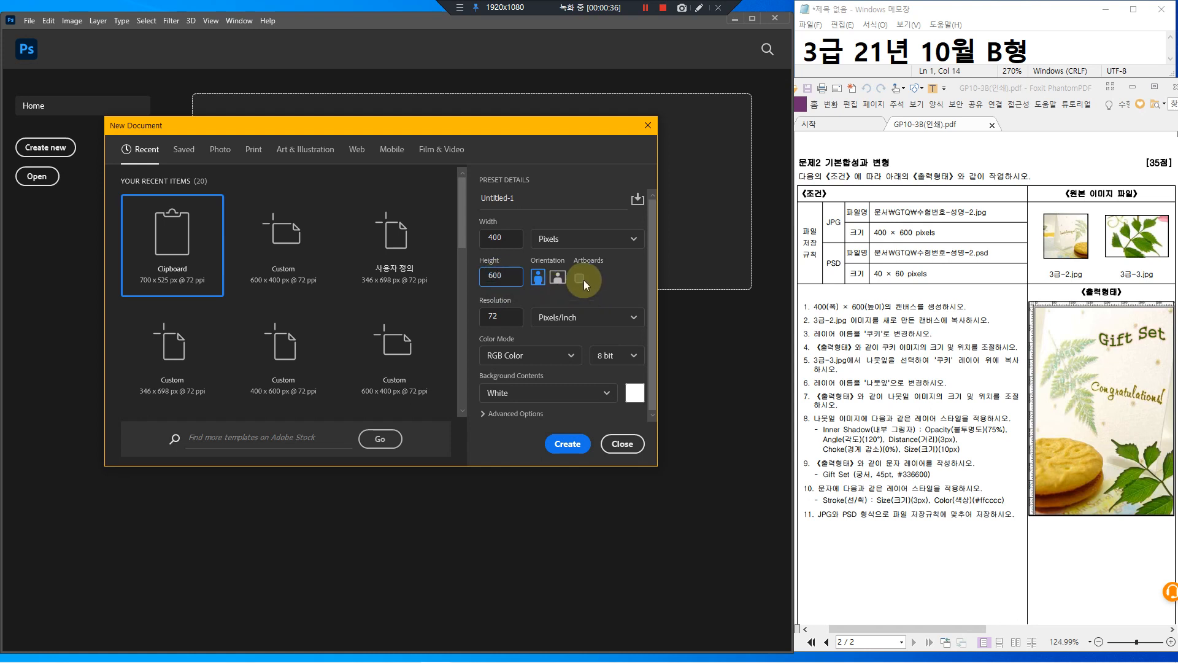
pyautogui.moveTo(589, 266)
pyautogui.mouseDown()
pyautogui.moveTo(570, 278)
pyautogui.moveTo(587, 290)
pyautogui.moveTo(589, 257)
pyautogui.moveTo(591, 280)
pyautogui.mouseUp()
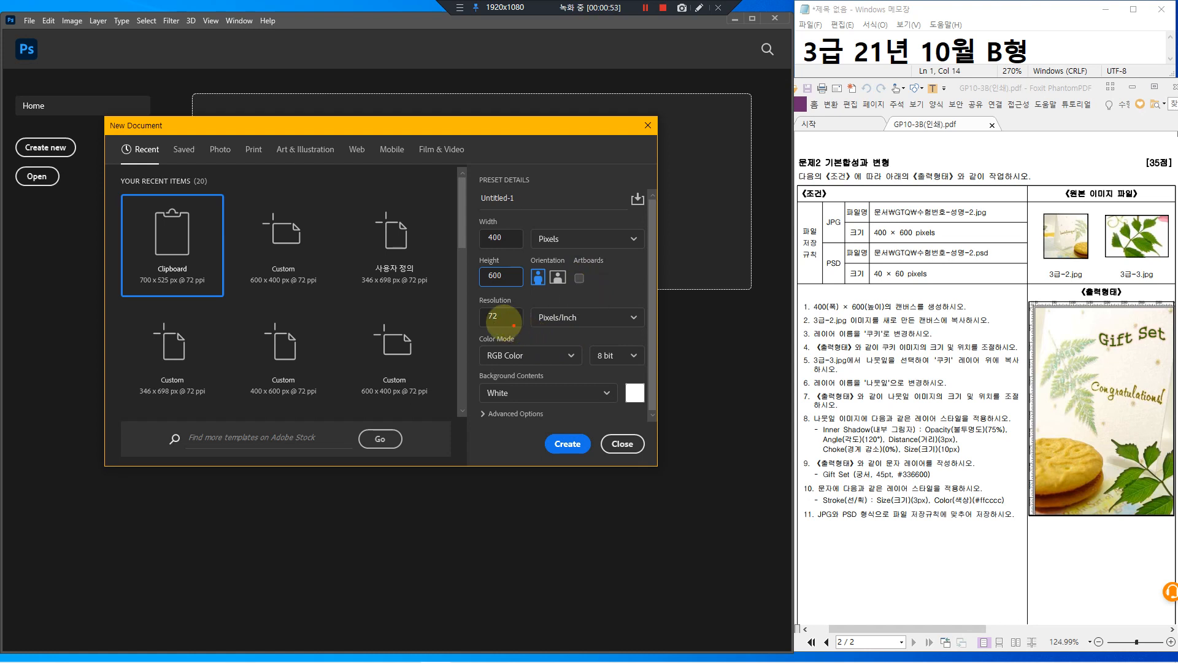
# Keep 72 ppi RGB with a white background and create the document
pyautogui.moveTo(470, 287); pyautogui.dragTo(573, 334)
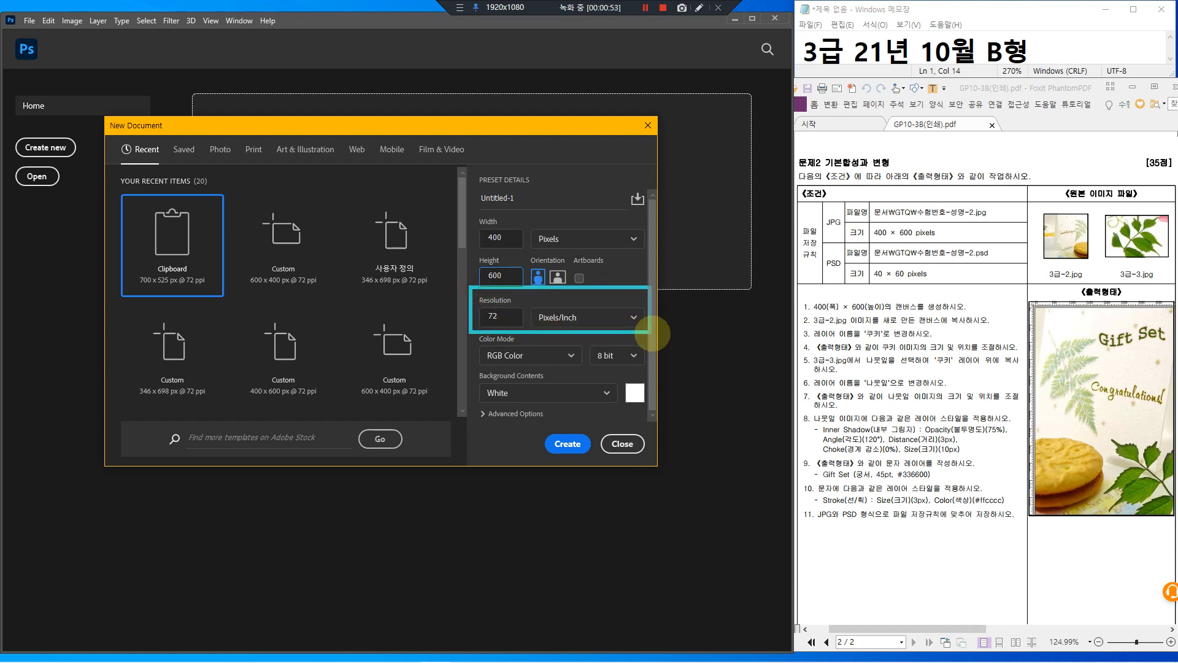
pyautogui.moveTo(470, 287); pyautogui.dragTo(653, 328)
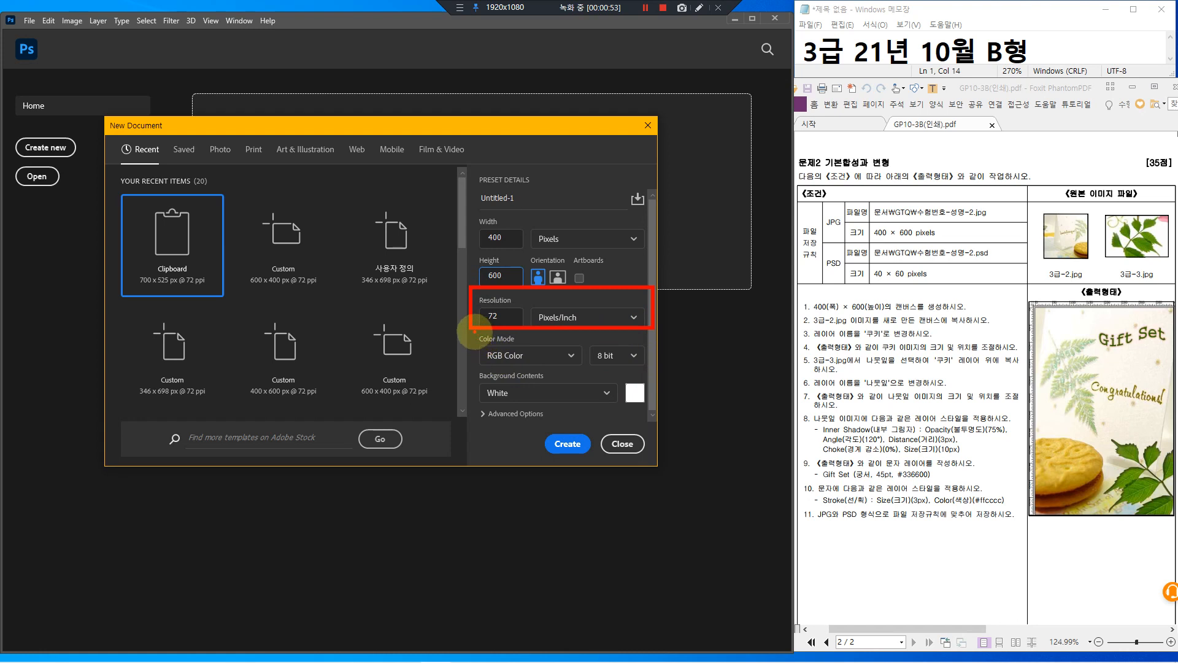
pyautogui.moveTo(473, 331)
pyautogui.mouseDown()
pyautogui.moveTo(550, 366)
pyautogui.moveTo(664, 365)
pyautogui.moveTo(652, 367)
pyautogui.mouseUp()
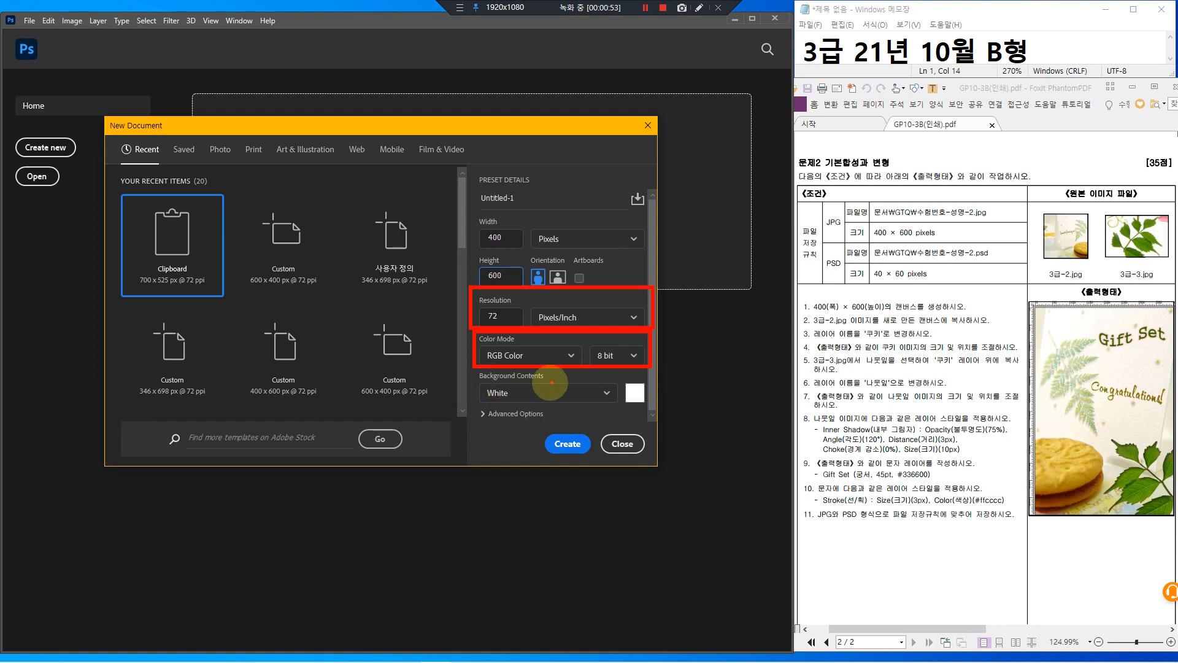
pyautogui.click(552, 383)
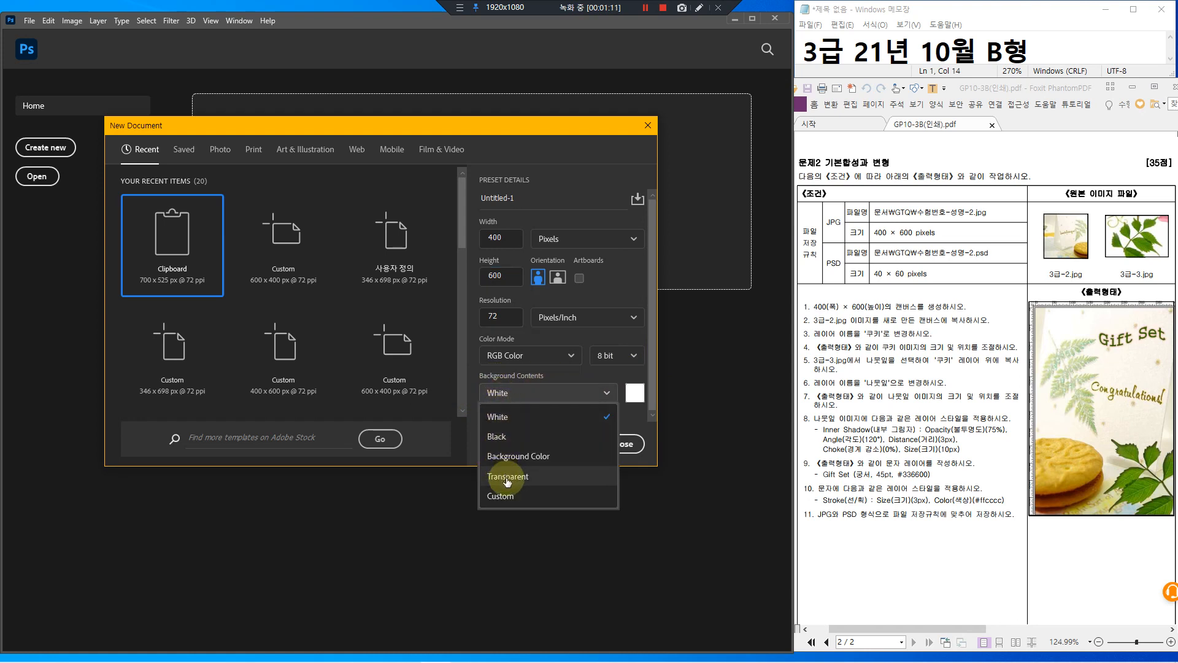
pyautogui.click(499, 417)
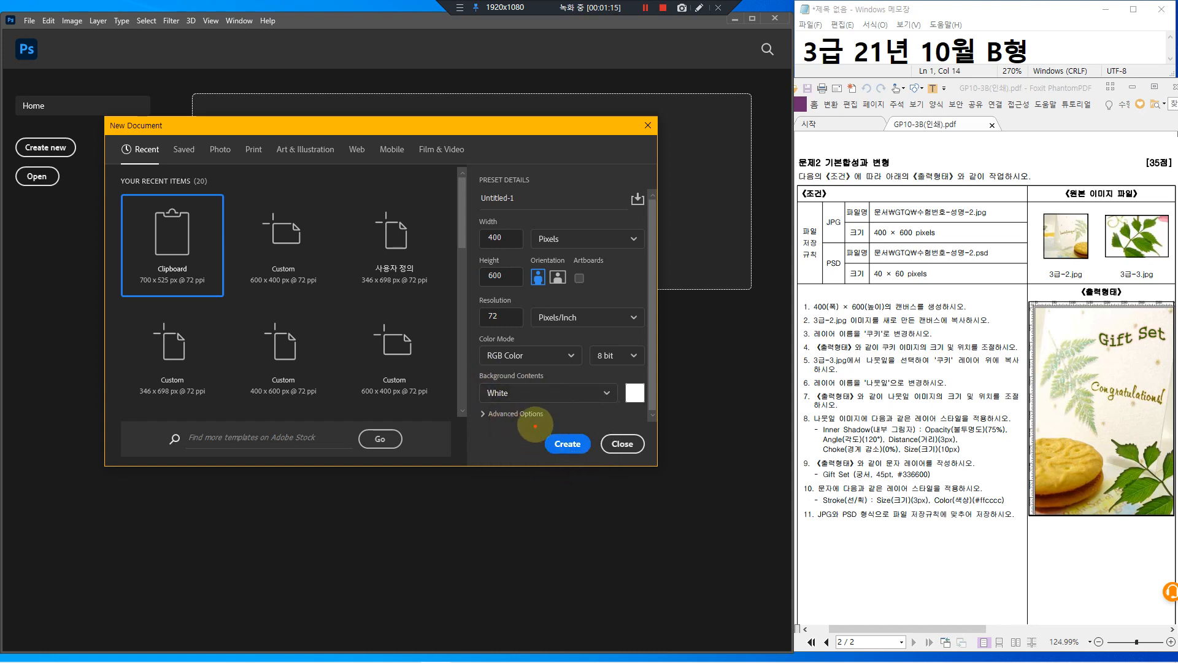
pyautogui.moveTo(552, 426); pyautogui.dragTo(545, 429)
pyautogui.moveTo(626, 372); pyautogui.dragTo(586, 423)
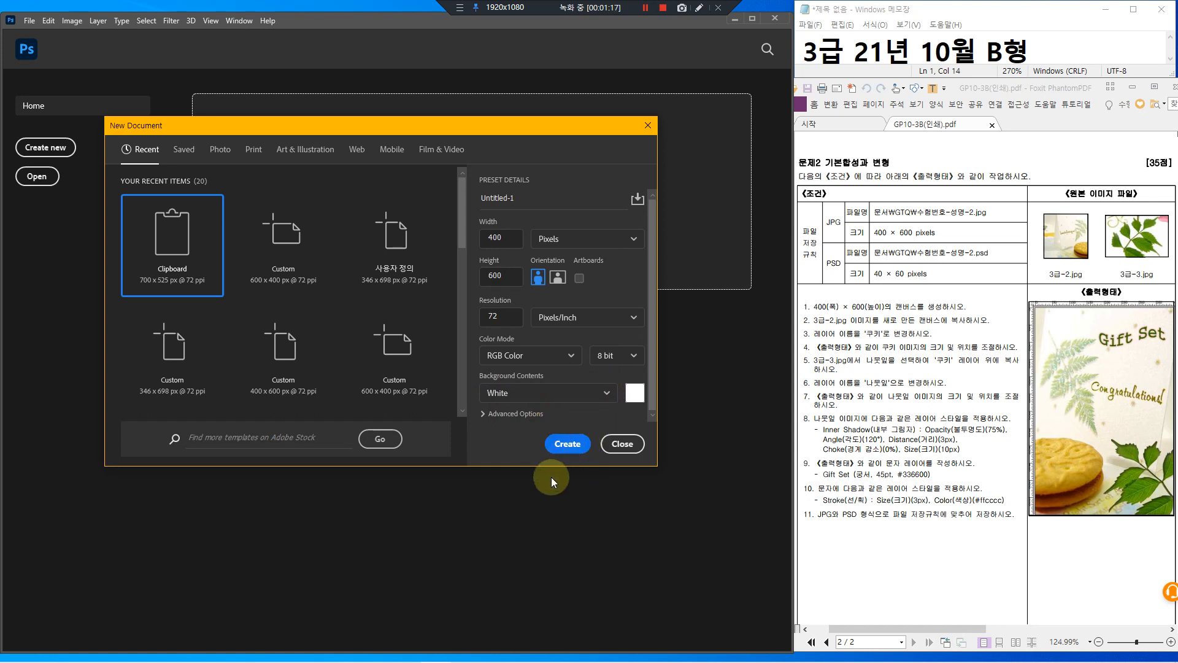
pyautogui.click(566, 444)
# Open 3급-2.jpg from the GTQ Image folder through File > Open
pyautogui.moveTo(809, 310); pyautogui.dragTo(986, 330)
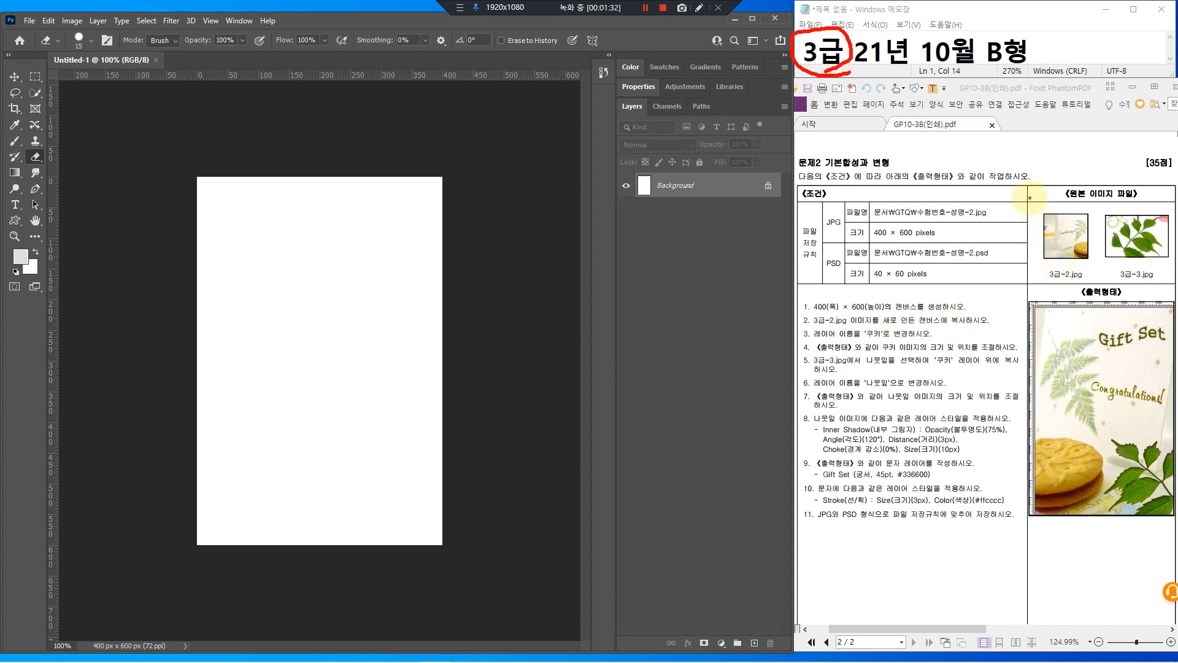
pyautogui.moveTo(1030, 197)
pyautogui.mouseDown()
pyautogui.moveTo(1061, 236)
pyautogui.moveTo(1135, 284)
pyautogui.moveTo(1174, 288)
pyautogui.mouseUp()
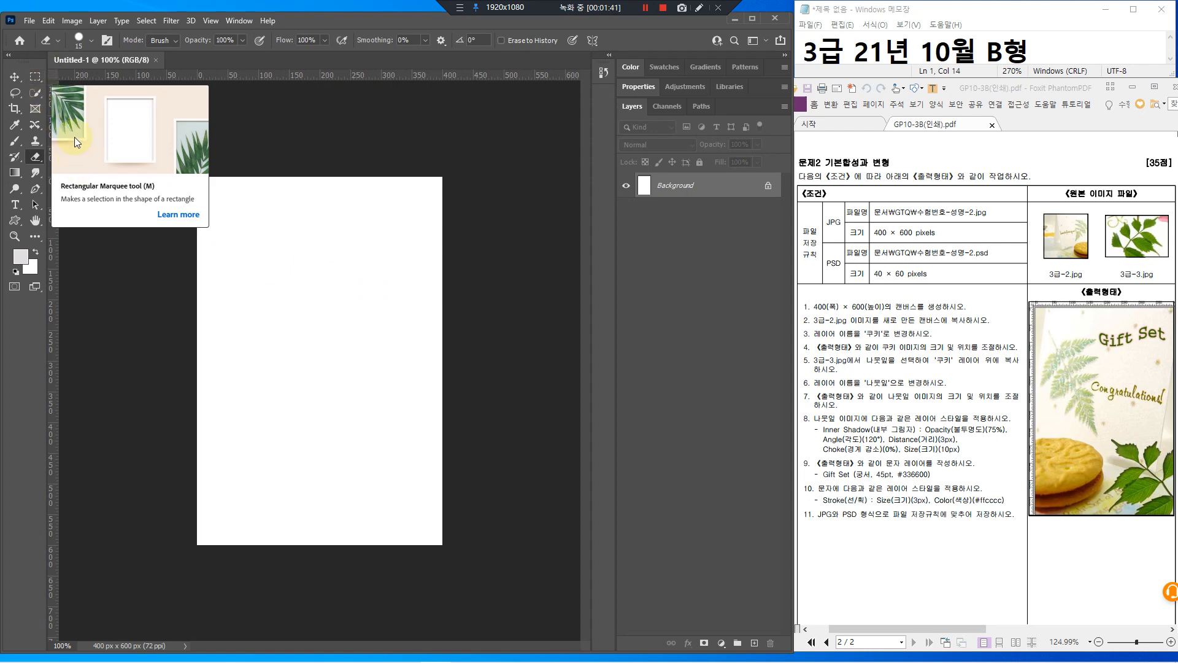
pyautogui.click(29, 21)
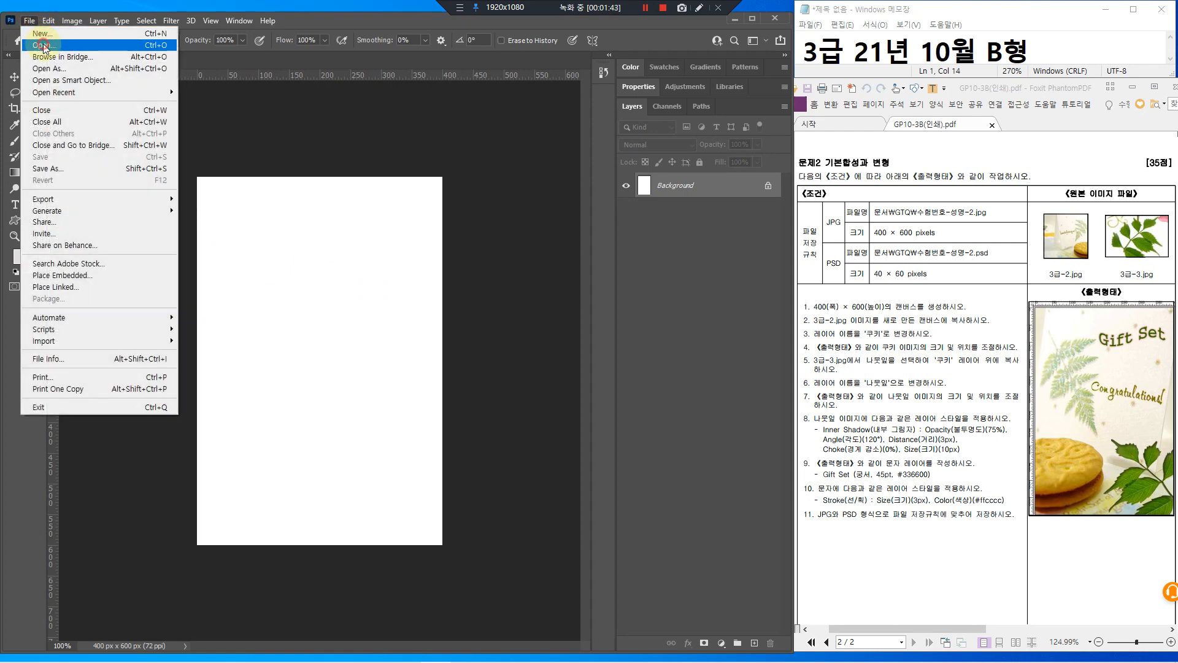
pyautogui.click(43, 47)
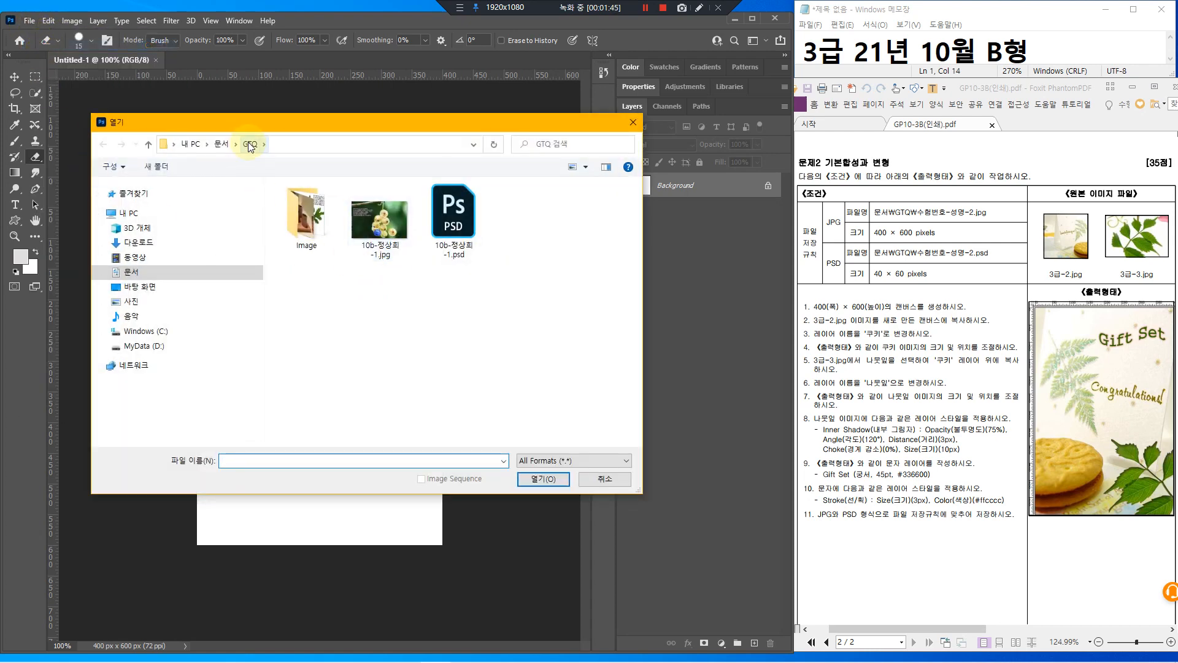
pyautogui.doubleClick(305, 218)
pyautogui.click(382, 217)
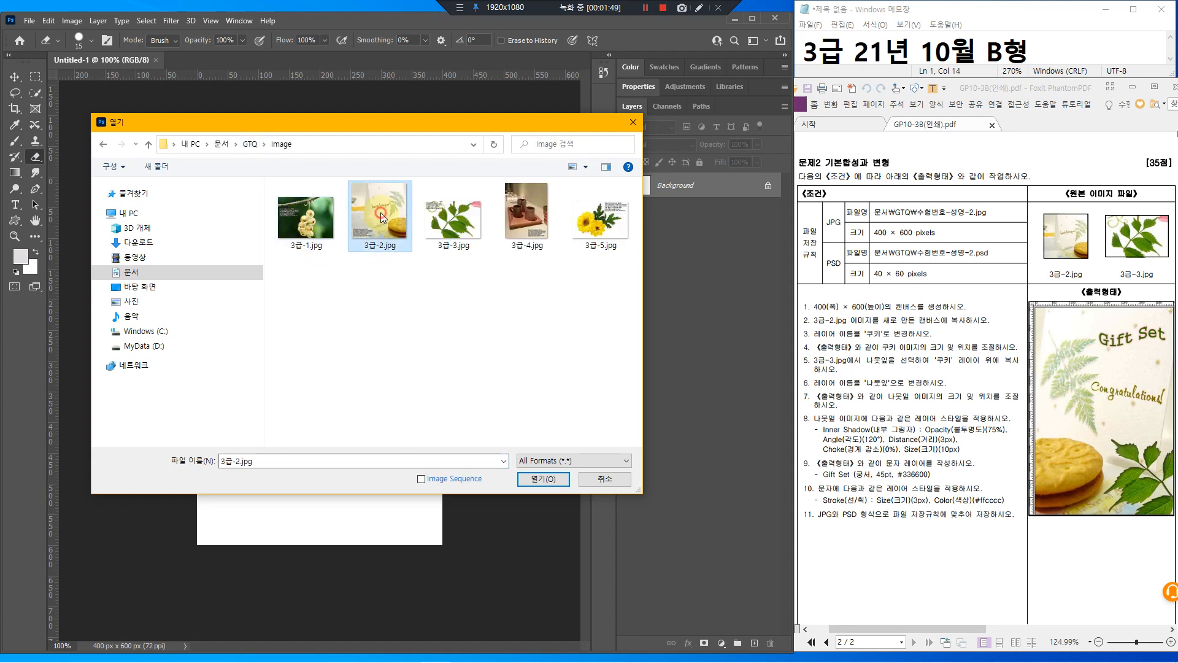
pyautogui.click(541, 479)
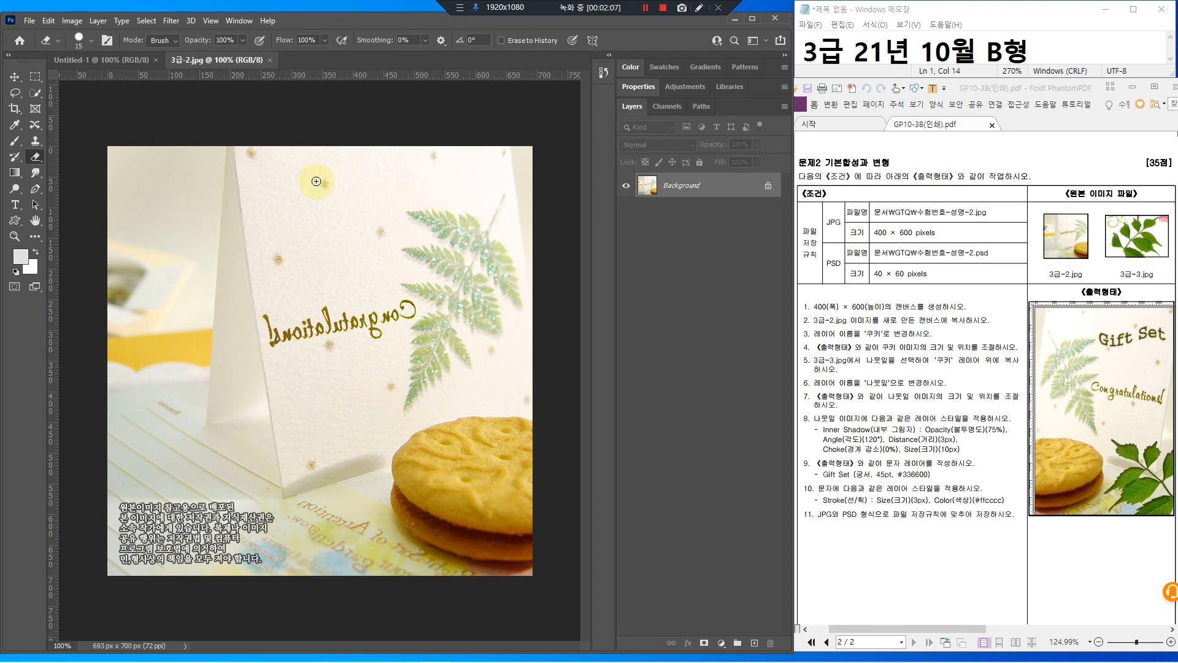
# Select all of 3급-2.jpg, copy it, and paste it into Untitled-1
pyautogui.click(146, 20)
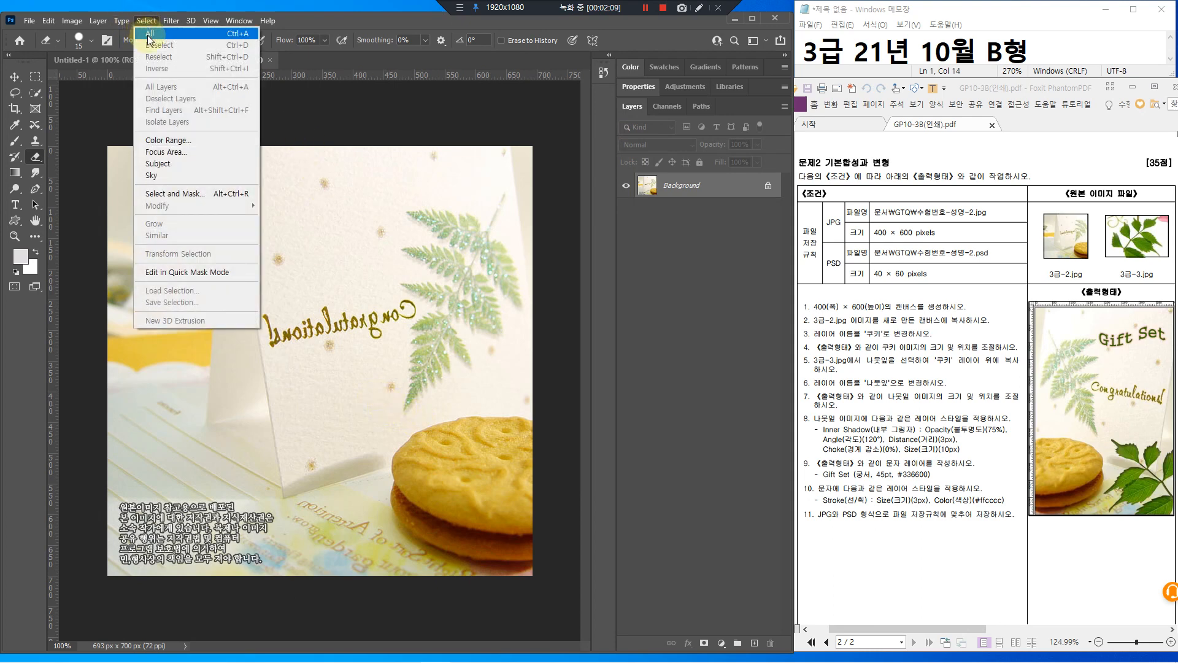
pyautogui.click(209, 34)
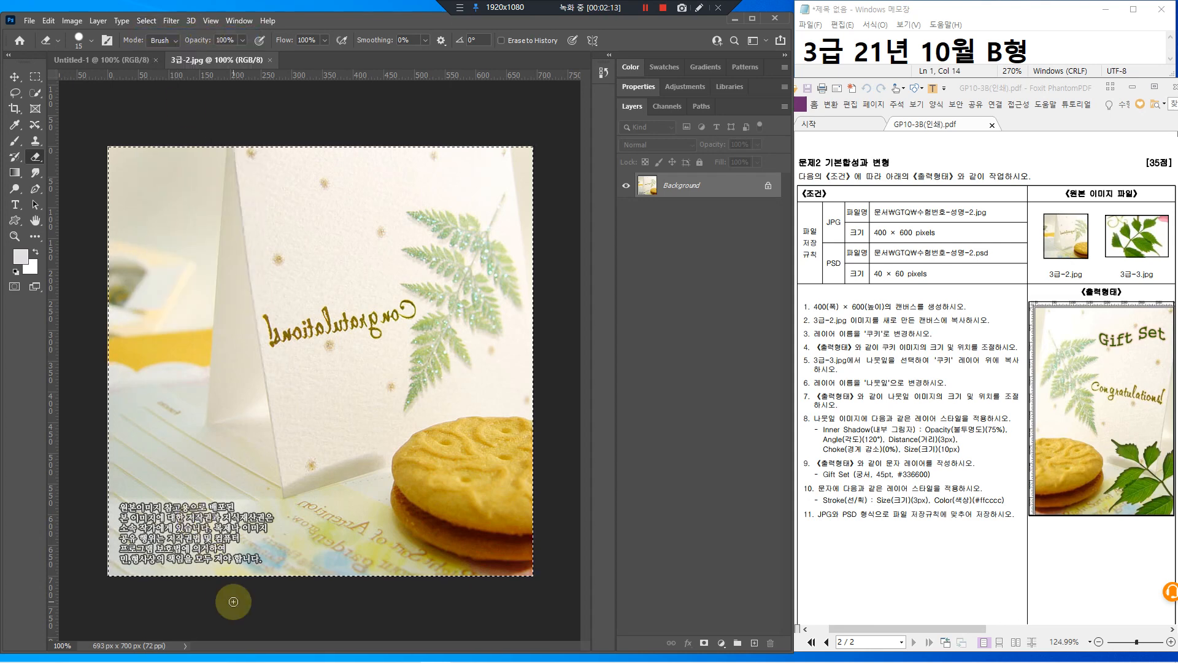
pyautogui.click(48, 20)
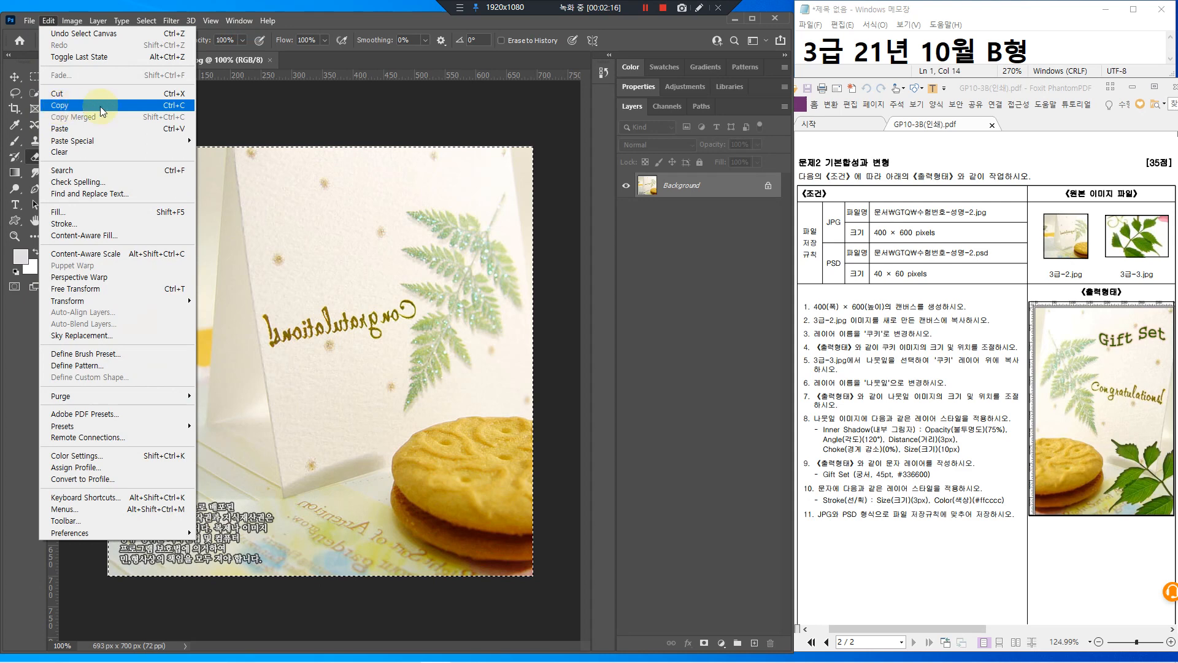
pyautogui.click(159, 110)
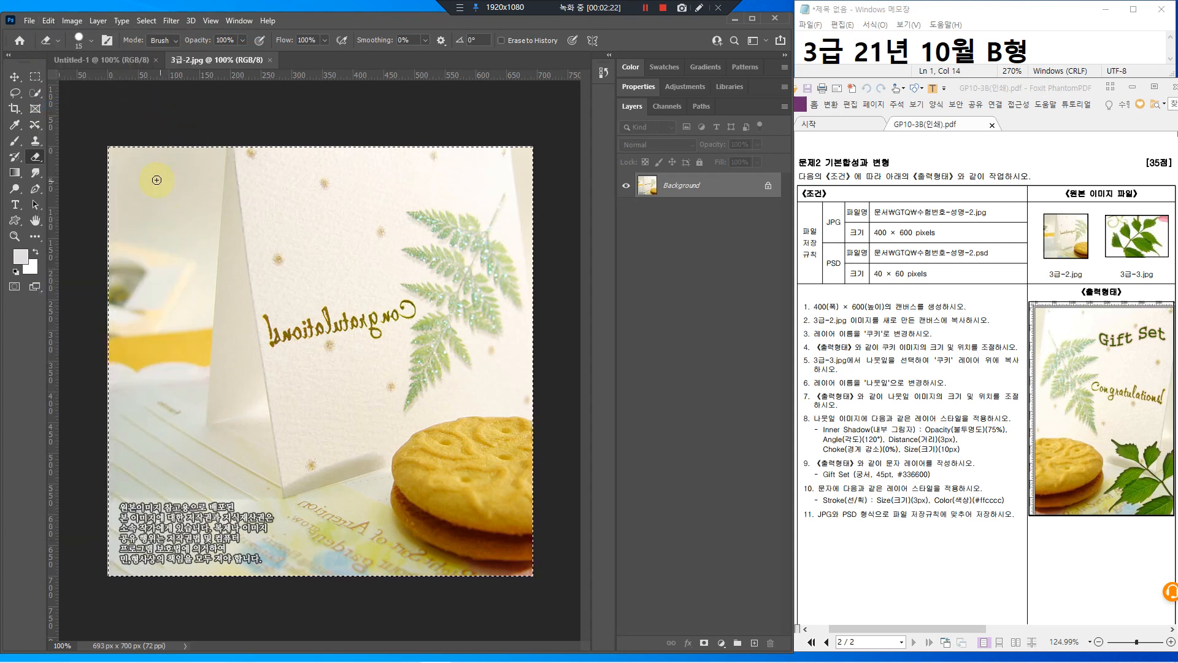
pyautogui.click(89, 61)
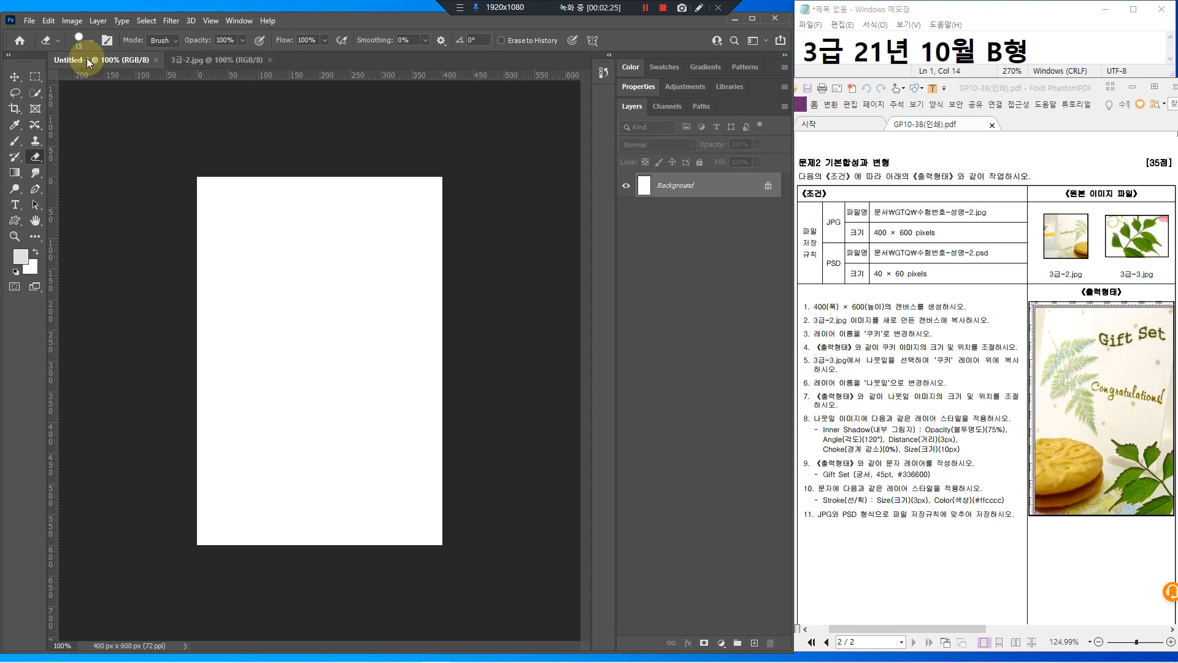
pyautogui.click(48, 20)
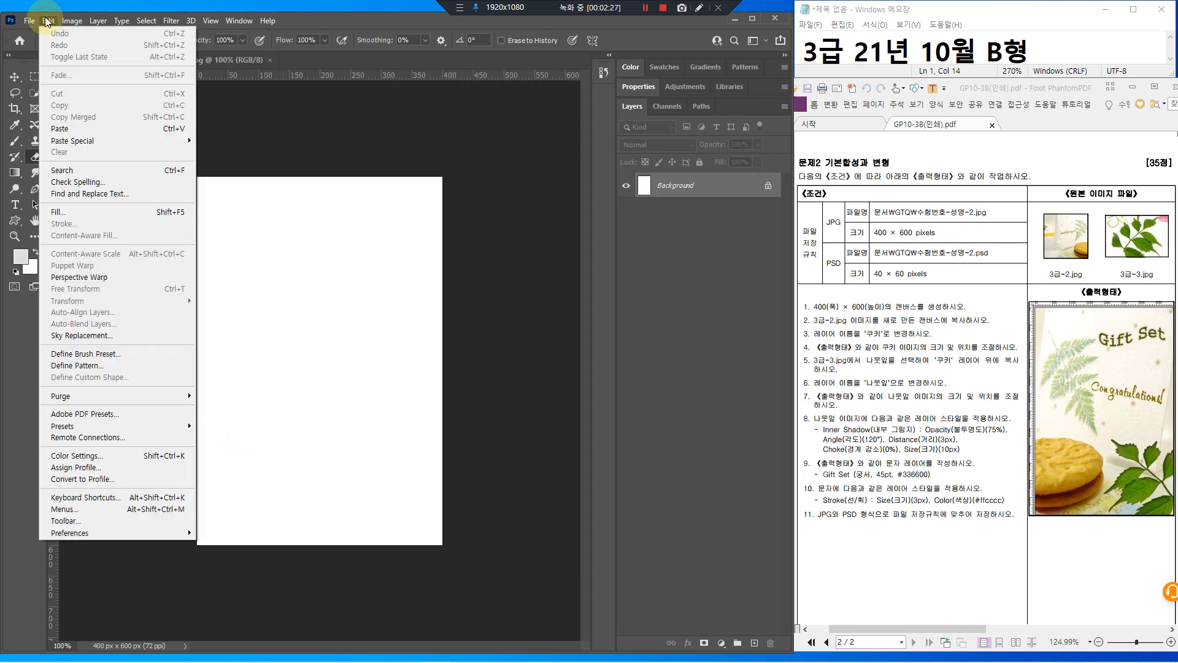
pyautogui.click(60, 129)
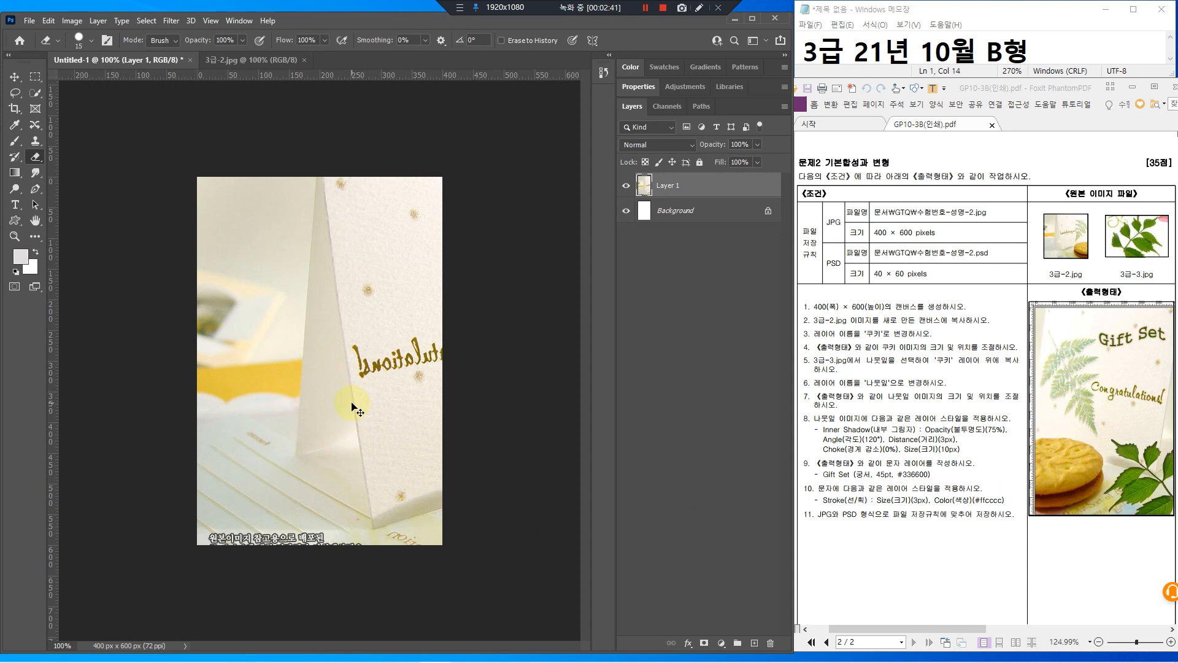
# Free-transform the pasted photo, scaling it to about 86 percent and shifting it left
pyautogui.hotkey('ctrl', 't')
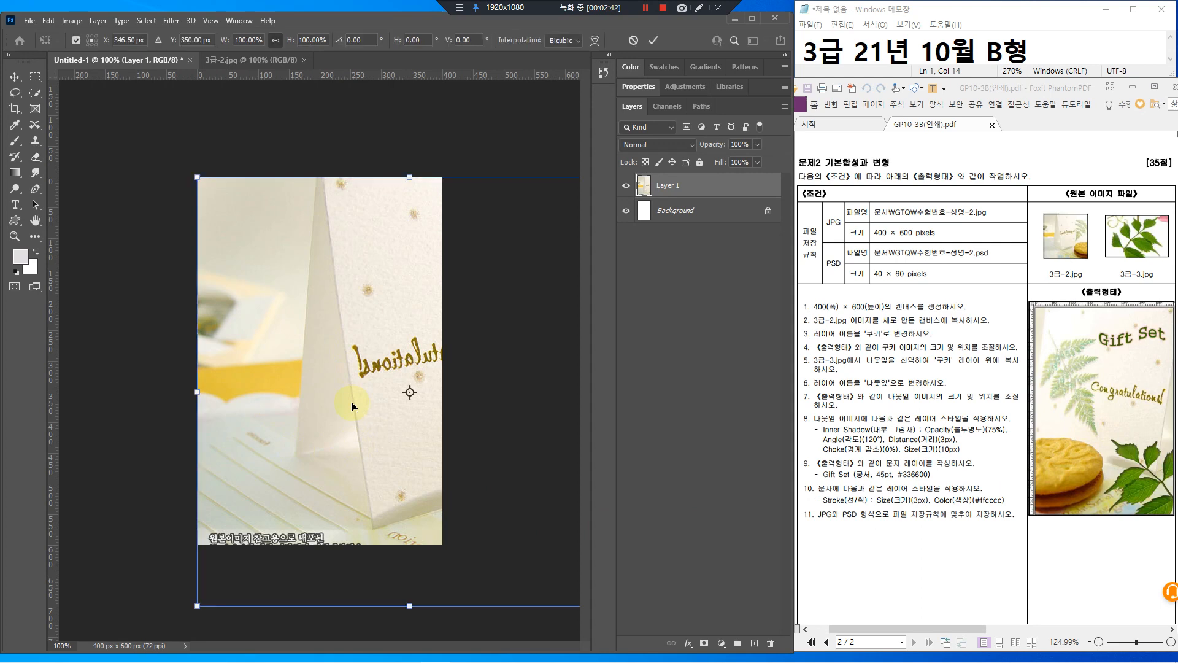
pyautogui.click(47, 20)
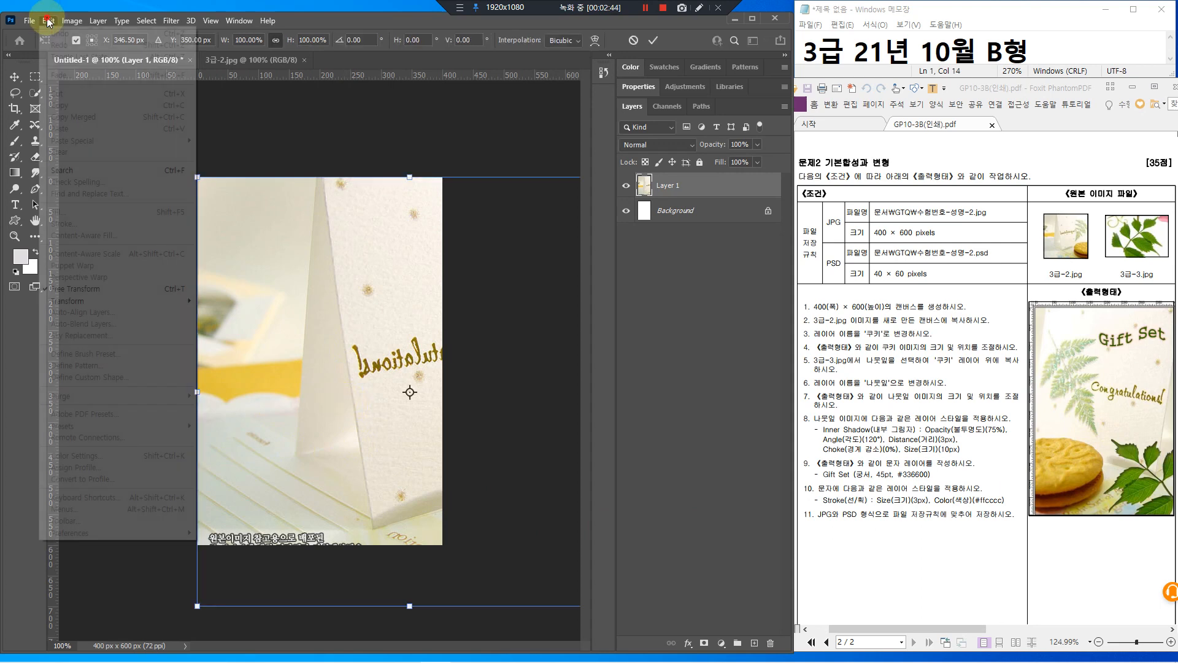
pyautogui.click(153, 289)
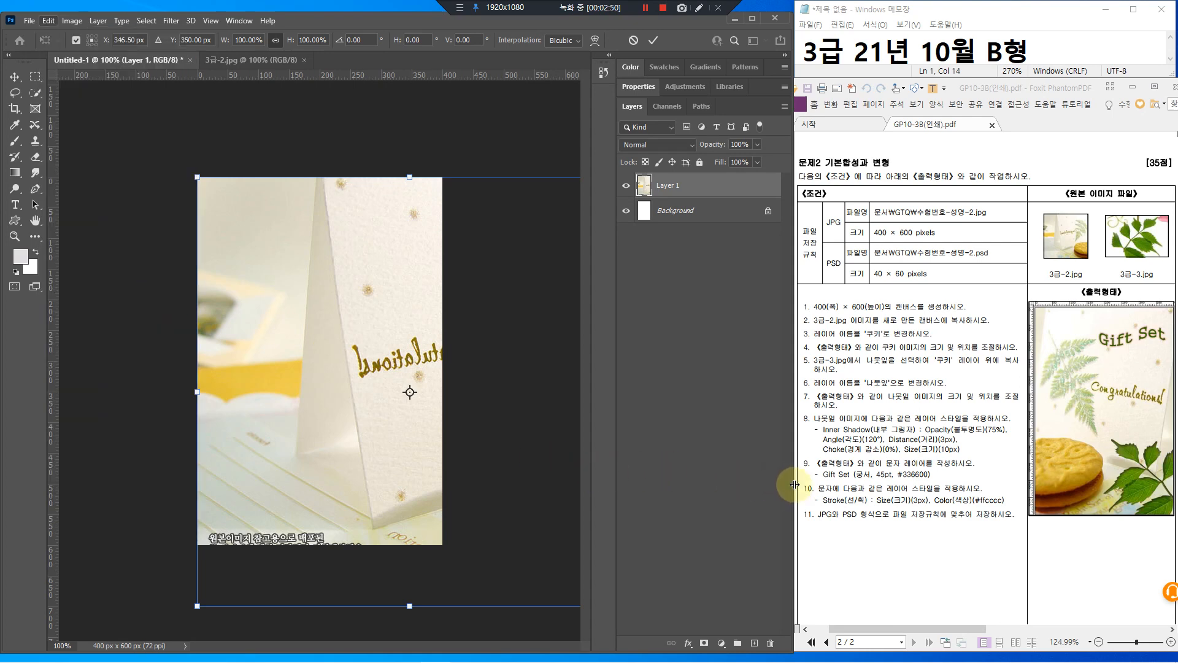
pyautogui.moveTo(791, 481); pyautogui.dragTo(922, 482)
pyautogui.moveTo(686, 606); pyautogui.dragTo(628, 544)
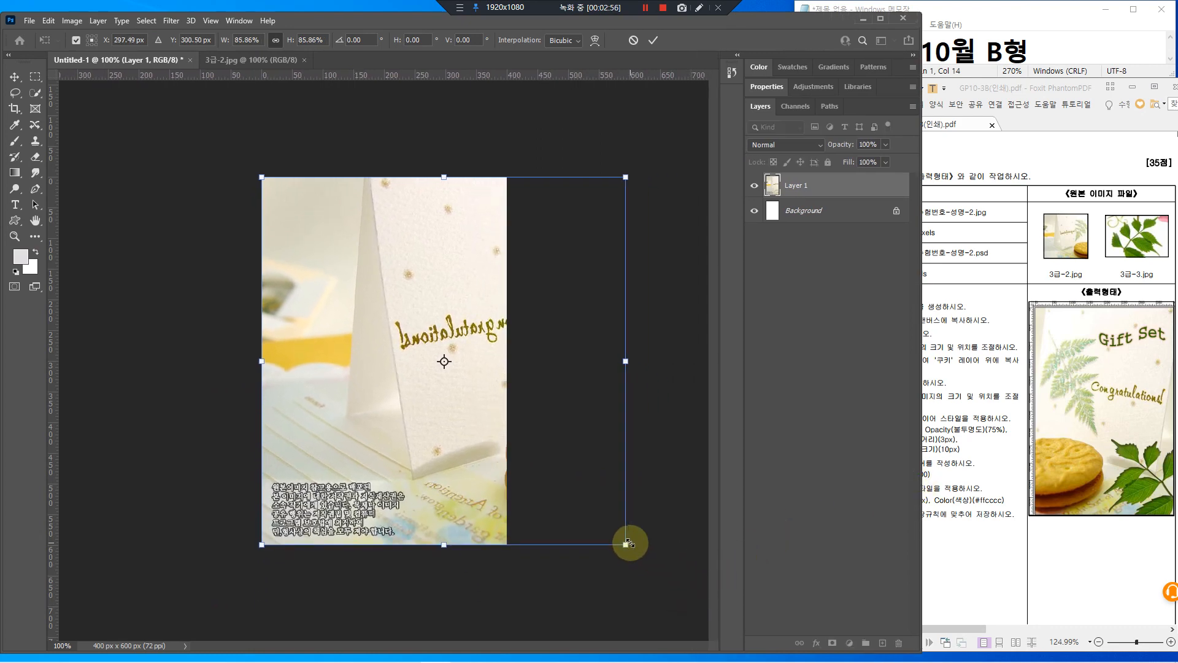
pyautogui.moveTo(473, 429); pyautogui.dragTo(354, 429)
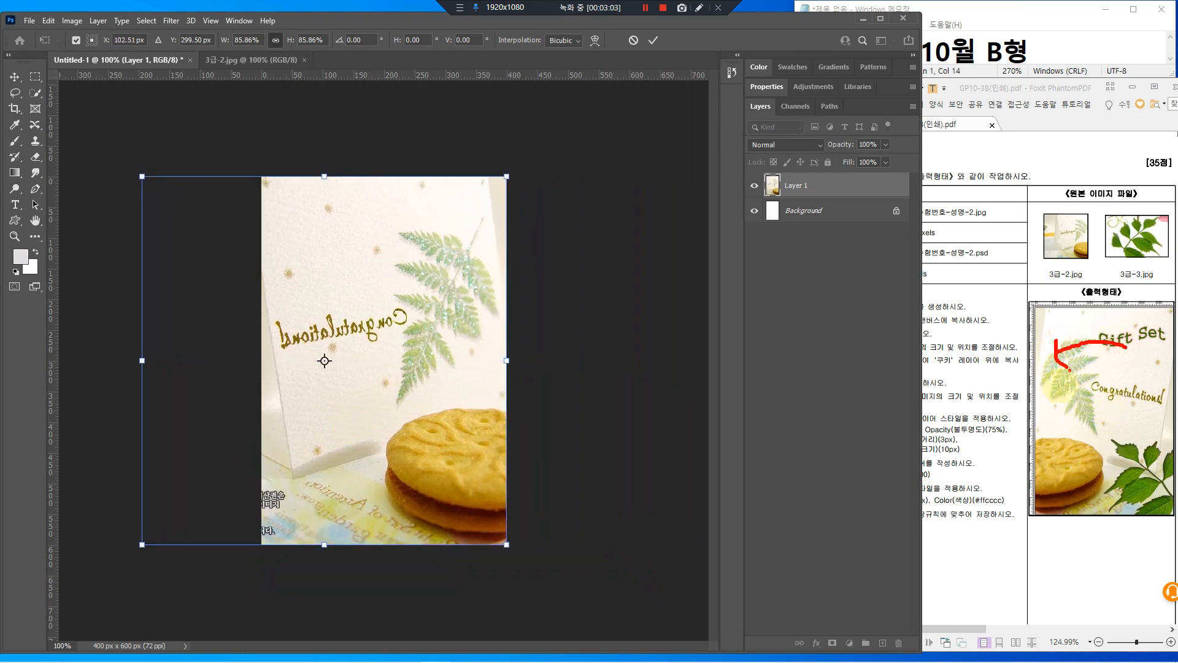
# Flip the photo horizontally, slide it right to fill the canvas, and commit
pyautogui.rightClick(407, 262)
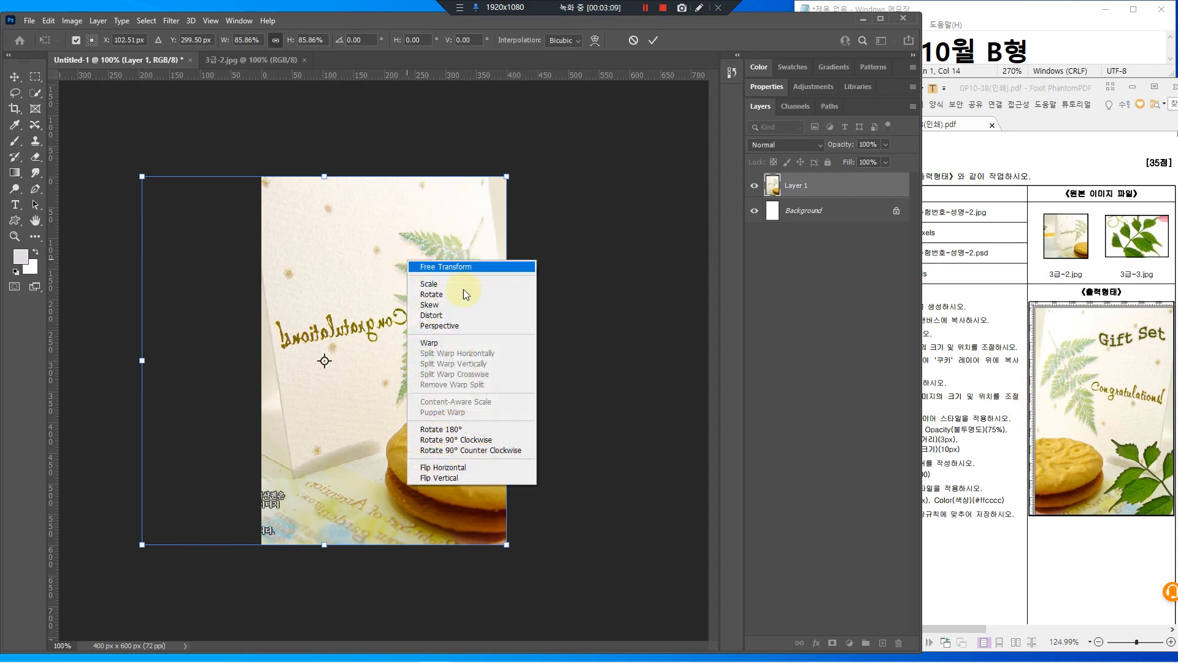
pyautogui.click(449, 469)
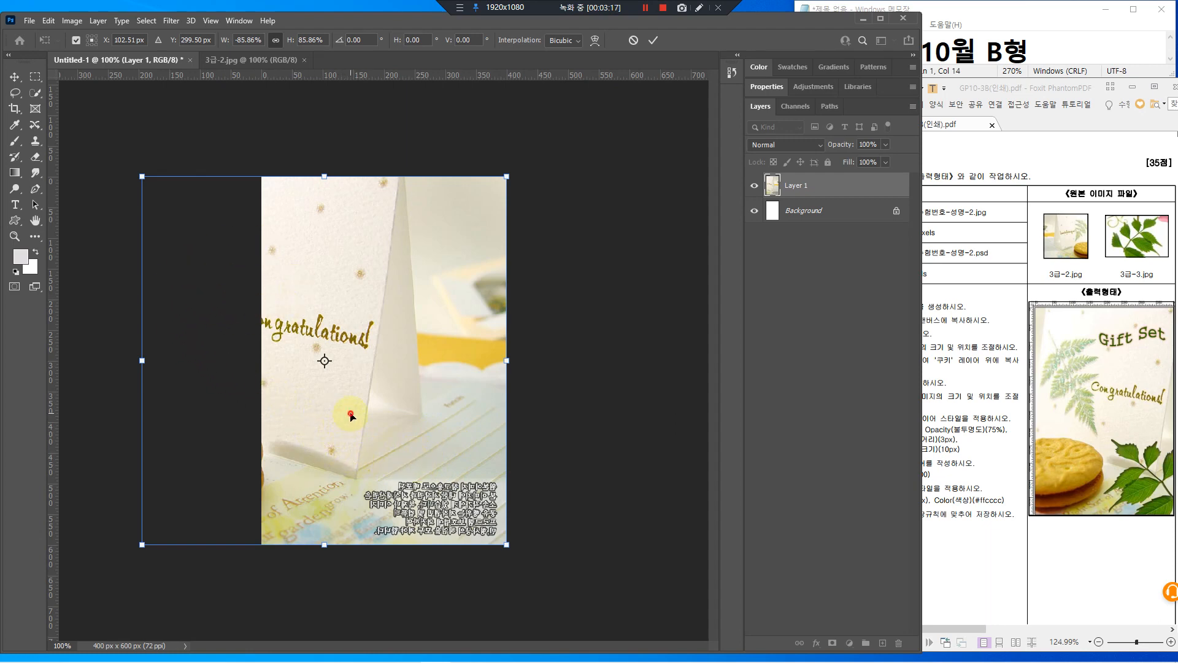
pyautogui.moveTo(351, 416); pyautogui.dragTo(468, 419)
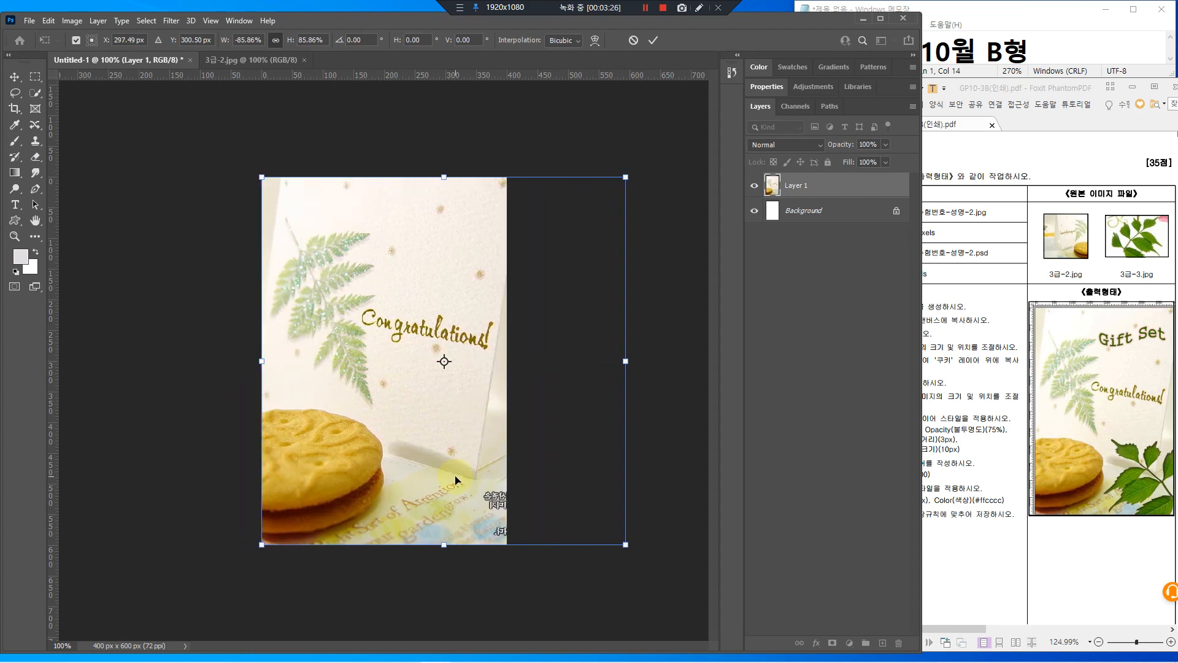
pyautogui.press('Return')
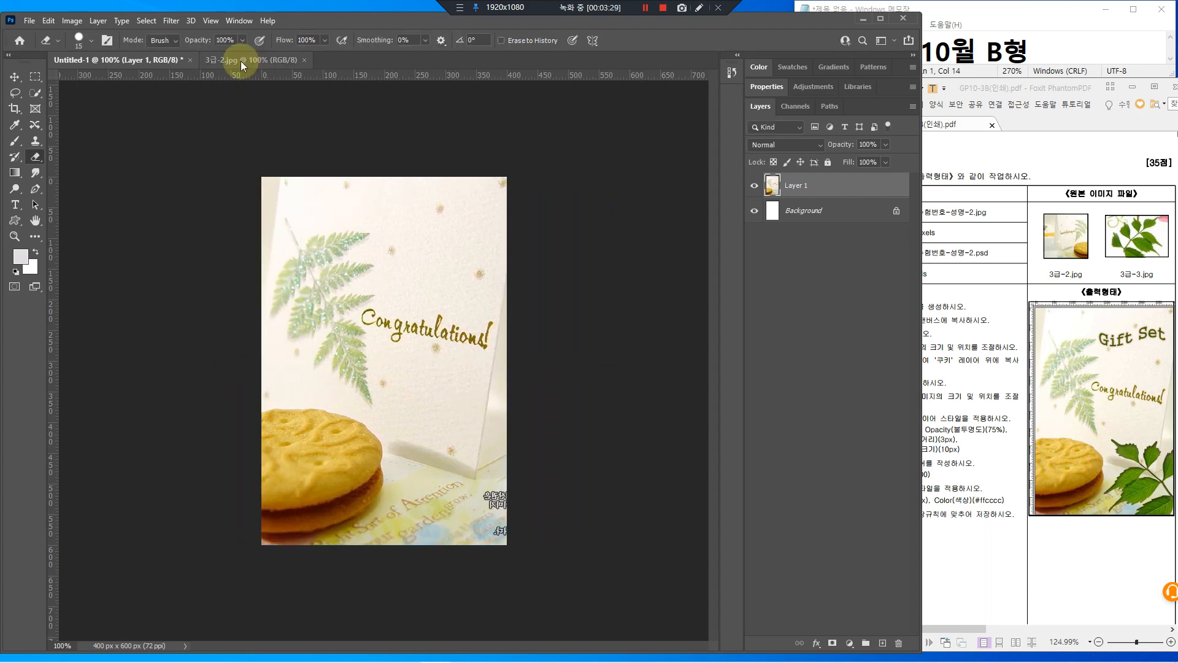
# Close the 3급-2.jpg tab and rename Layer 1 to 쿠키
pyautogui.click(241, 60)
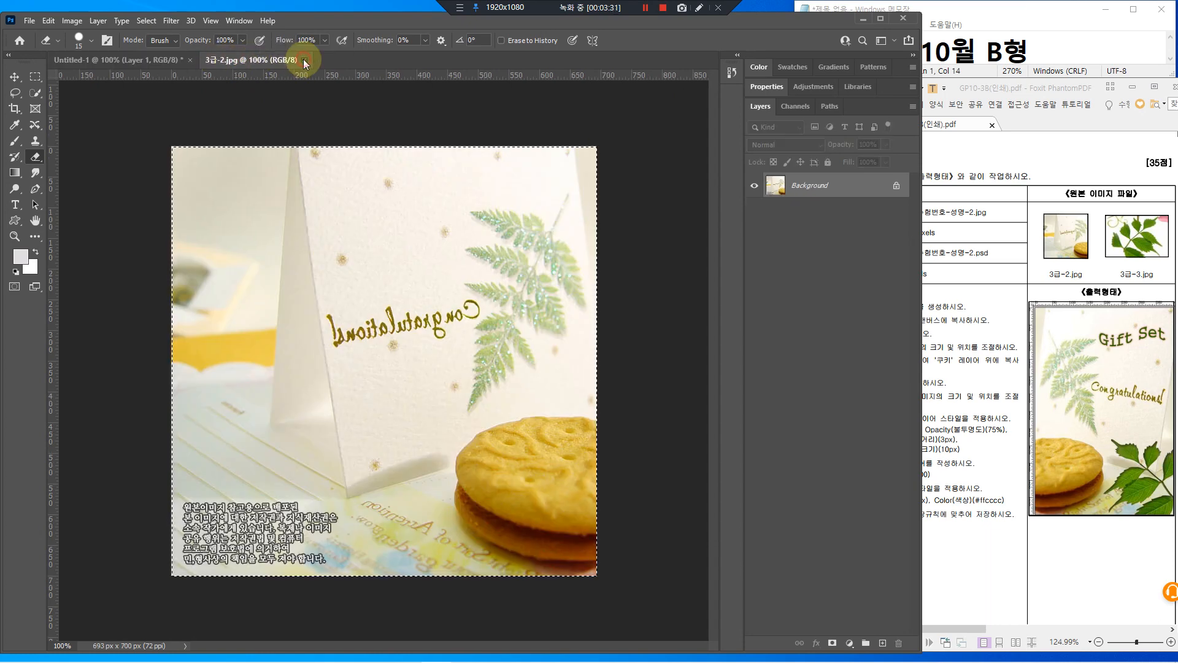
pyautogui.click(303, 60)
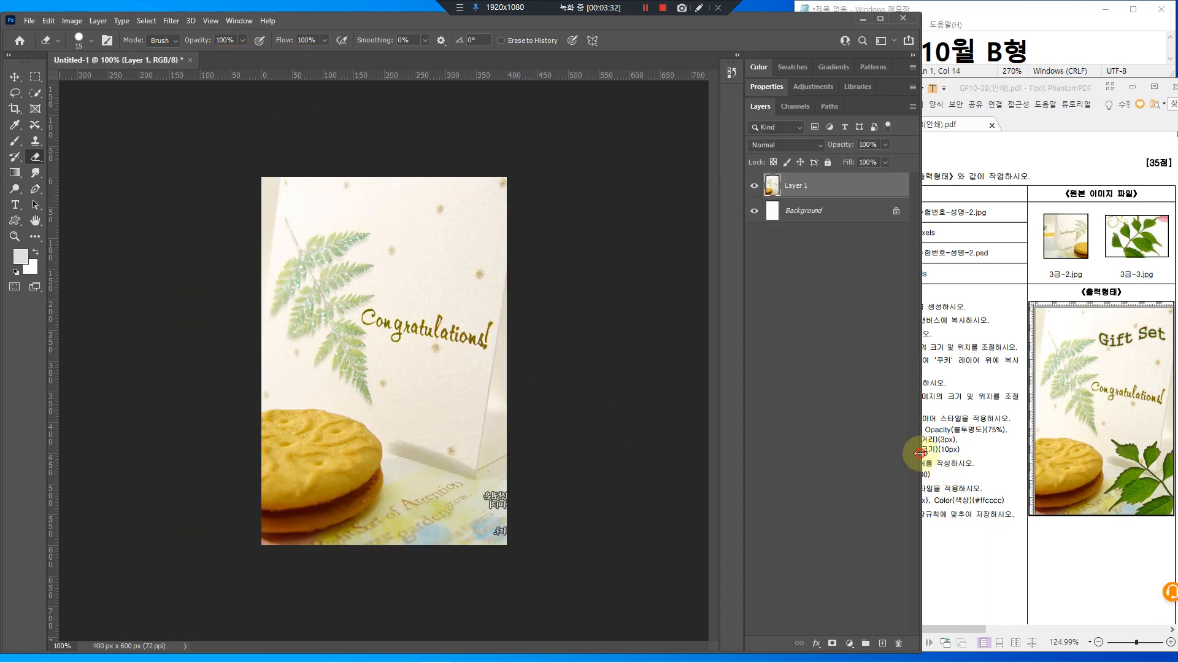
pyautogui.moveTo(921, 452); pyautogui.dragTo(796, 457)
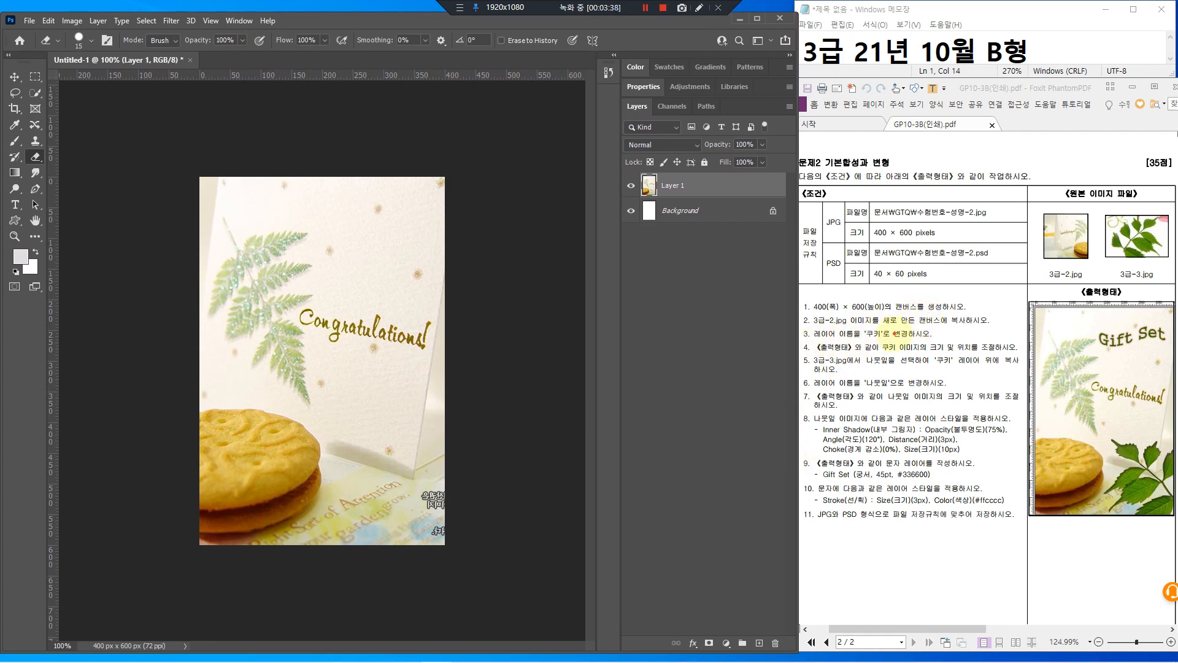
pyautogui.moveTo(899, 332)
pyautogui.mouseDown()
pyautogui.moveTo(850, 355)
pyautogui.moveTo(884, 313)
pyautogui.moveTo(884, 338)
pyautogui.mouseUp()
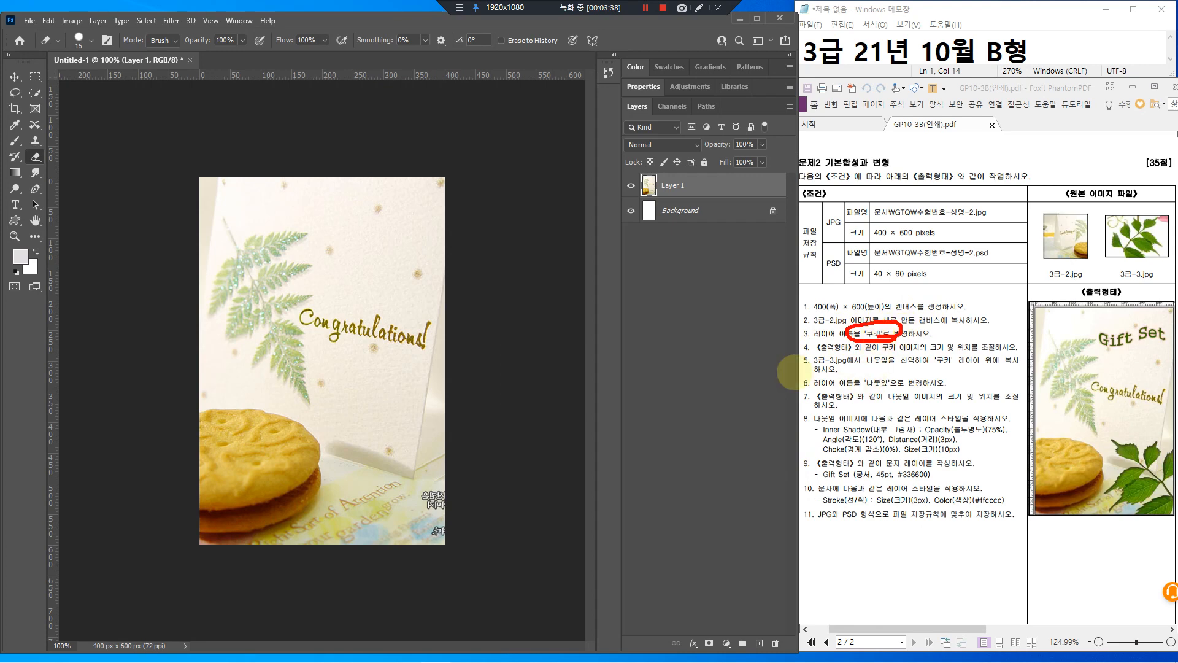
pyautogui.doubleClick(673, 186)
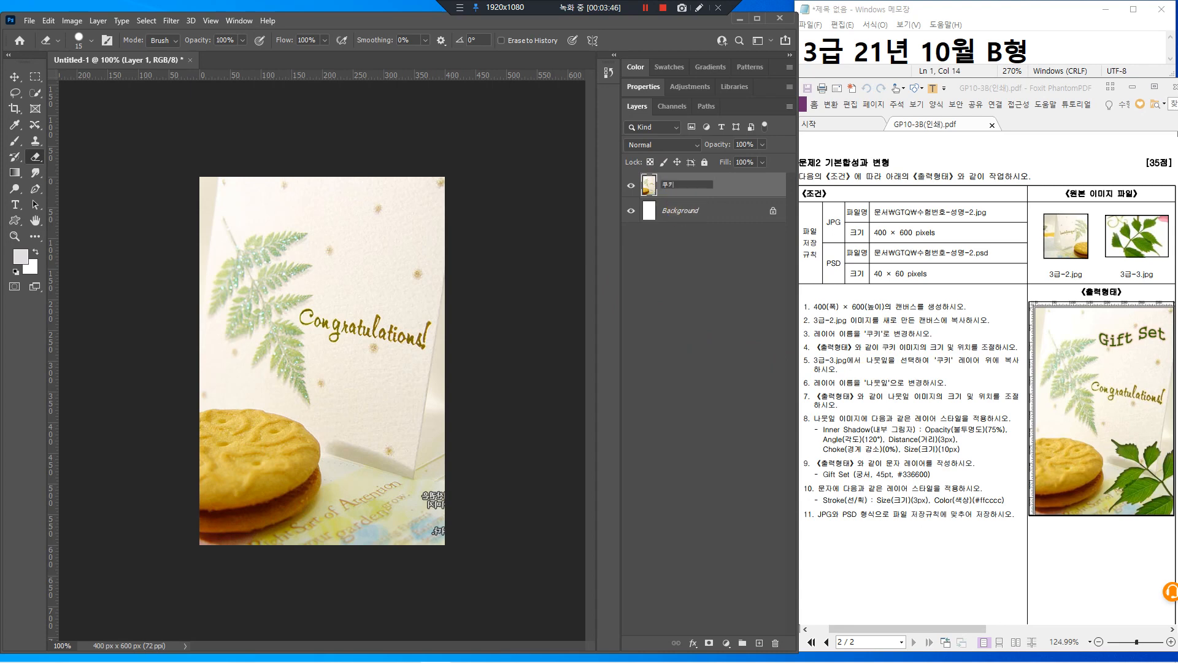
pyautogui.press('Return')
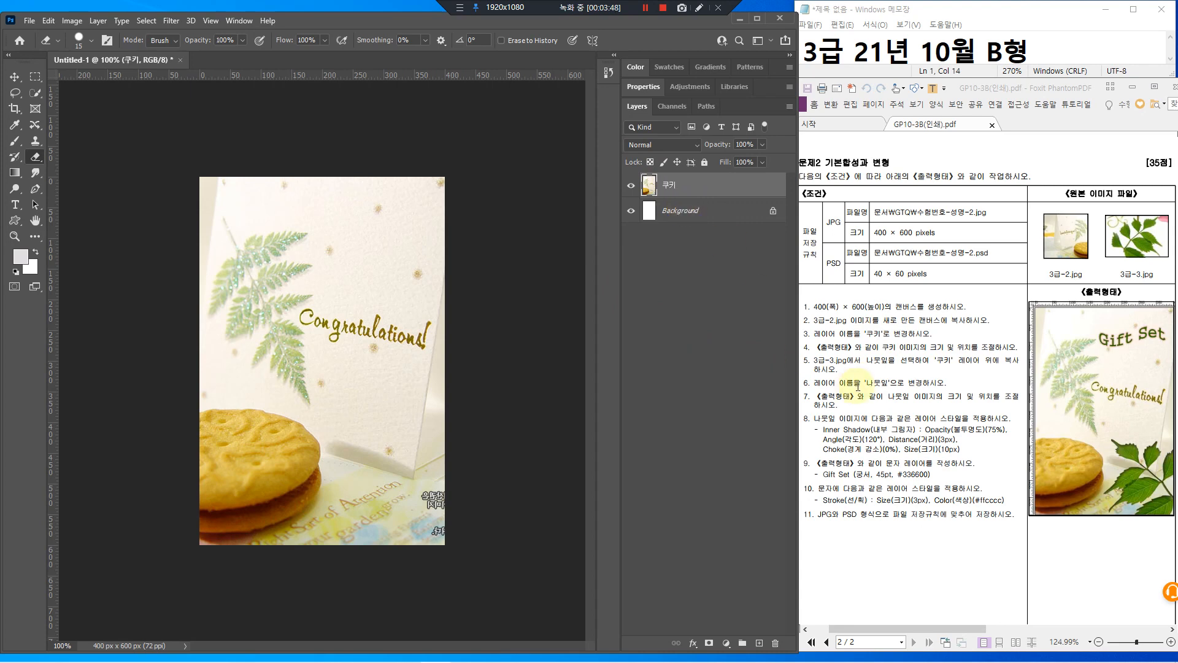
pyautogui.moveTo(858, 337); pyautogui.dragTo(1007, 356)
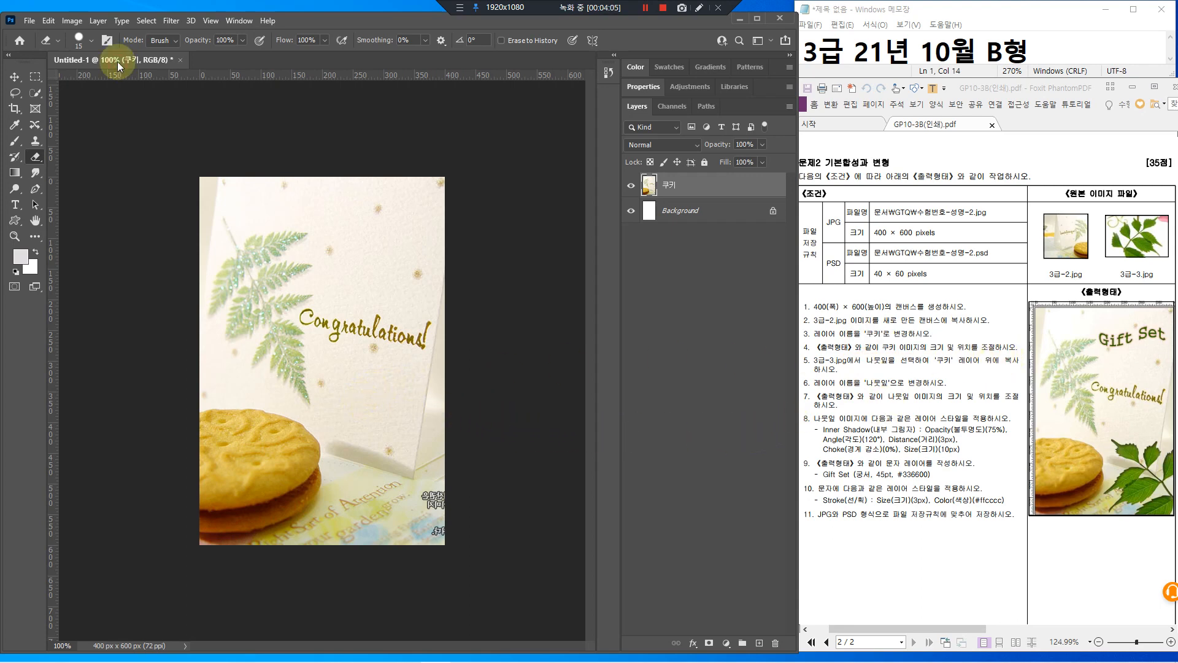
# Start Save As and choose the GTQ folder as the save location
pyautogui.click(29, 22)
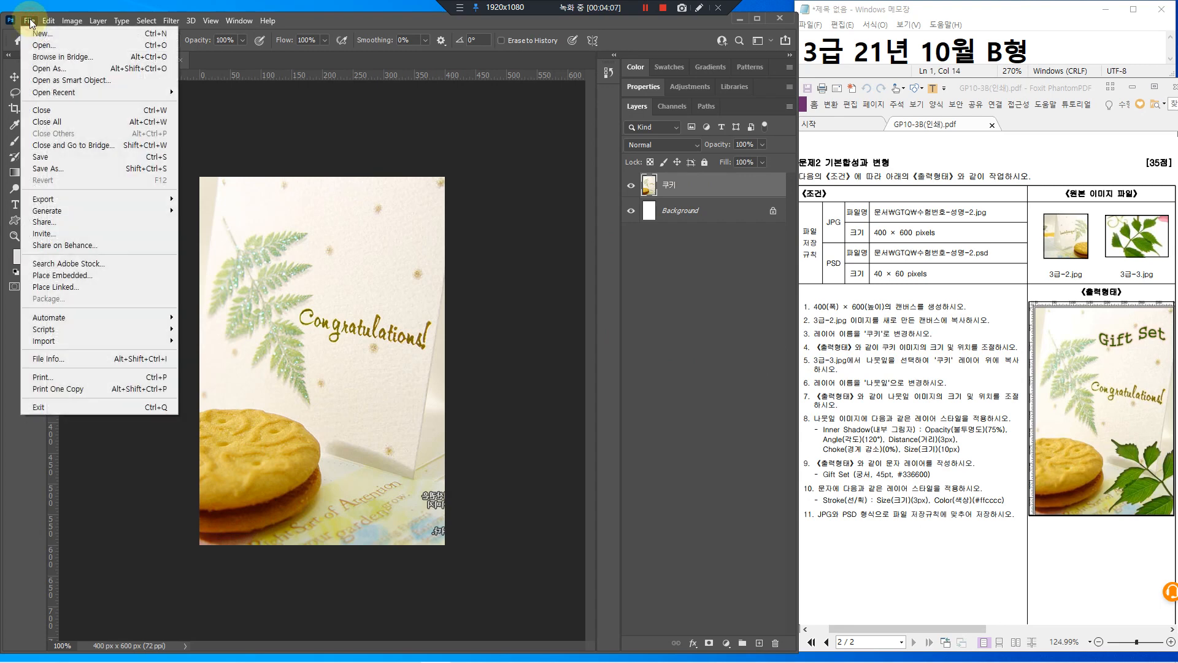
pyautogui.click(46, 157)
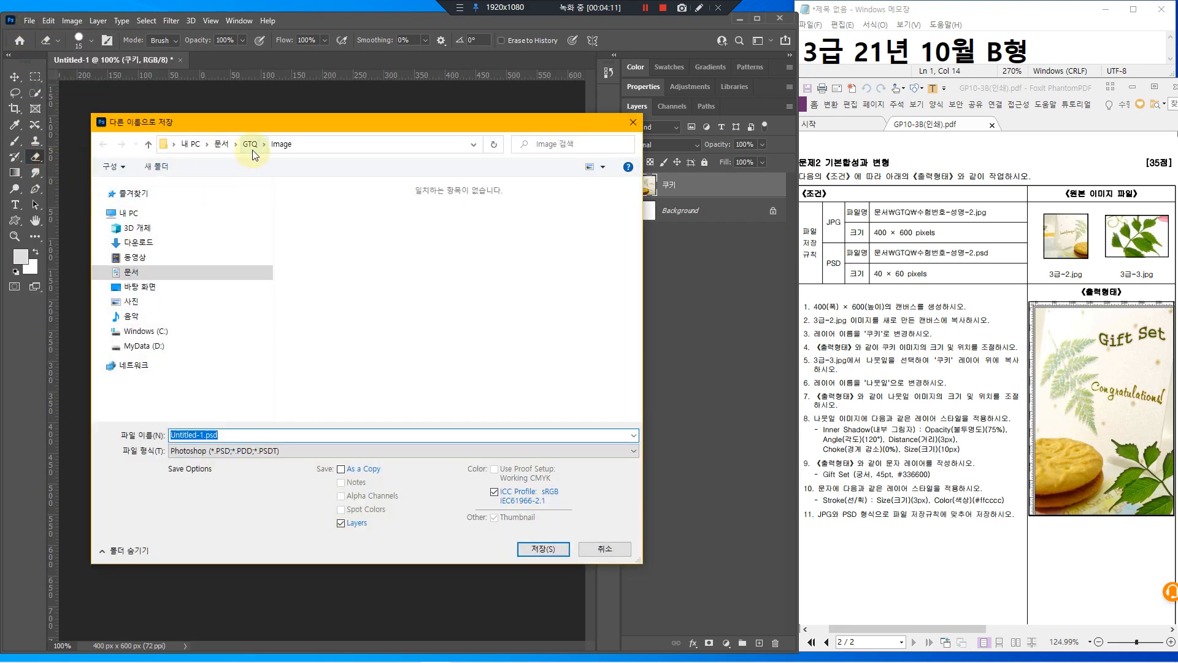
pyautogui.moveTo(252, 162); pyautogui.dragTo(248, 163)
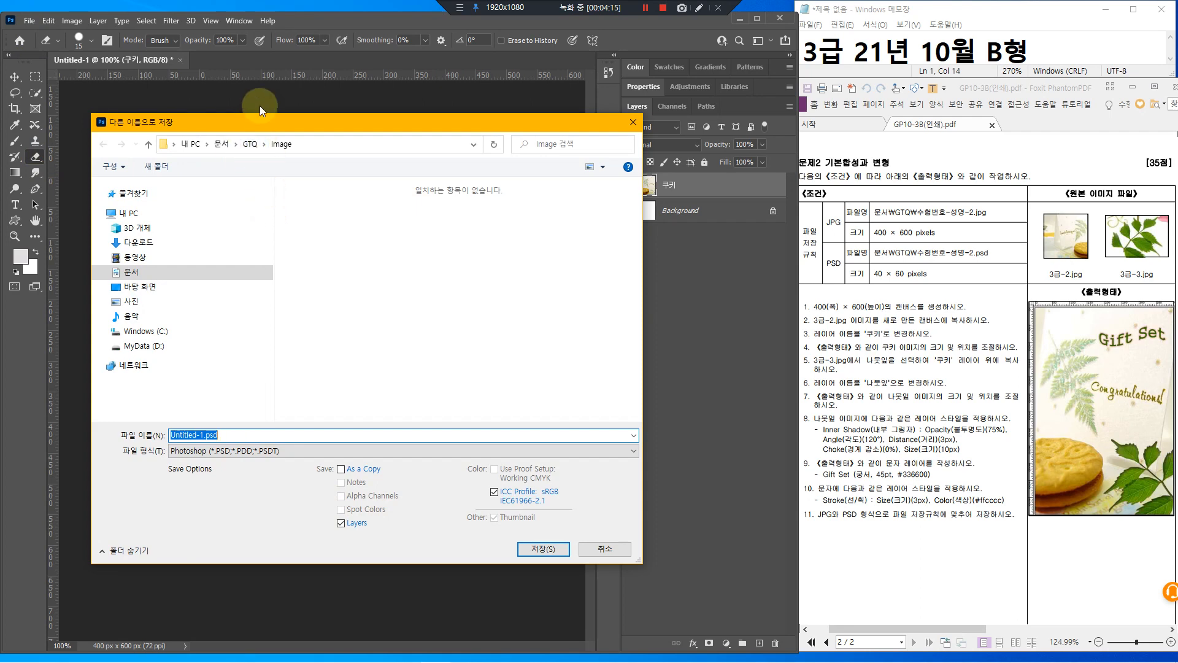
pyautogui.click(252, 145)
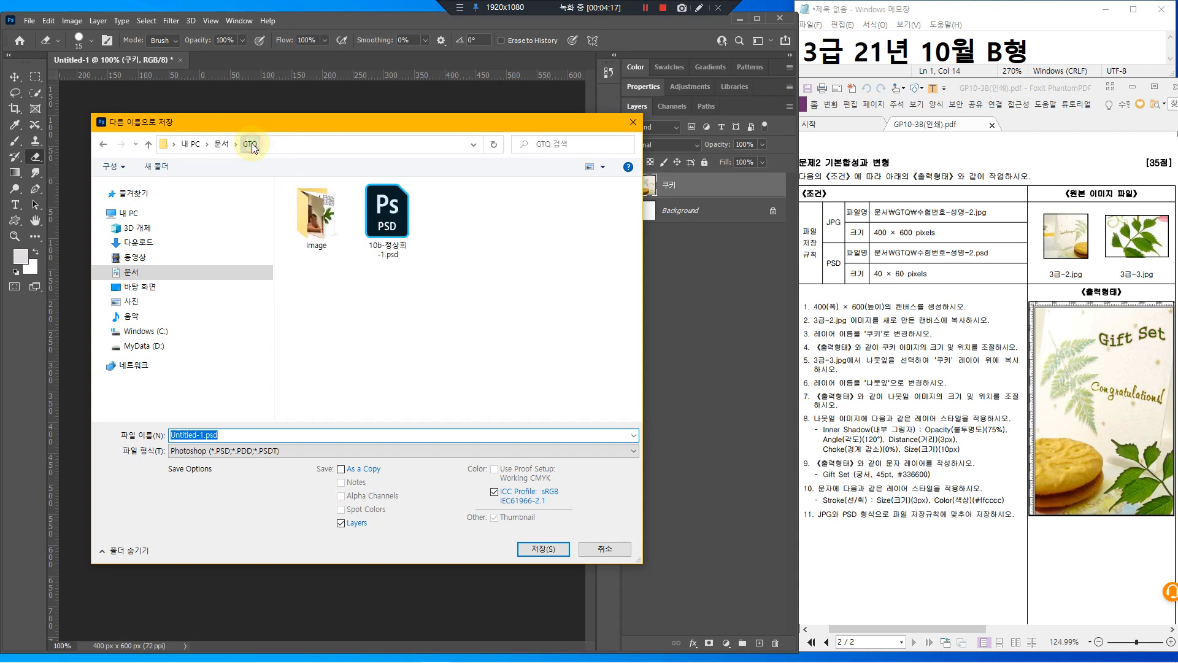
pyautogui.press('F4')
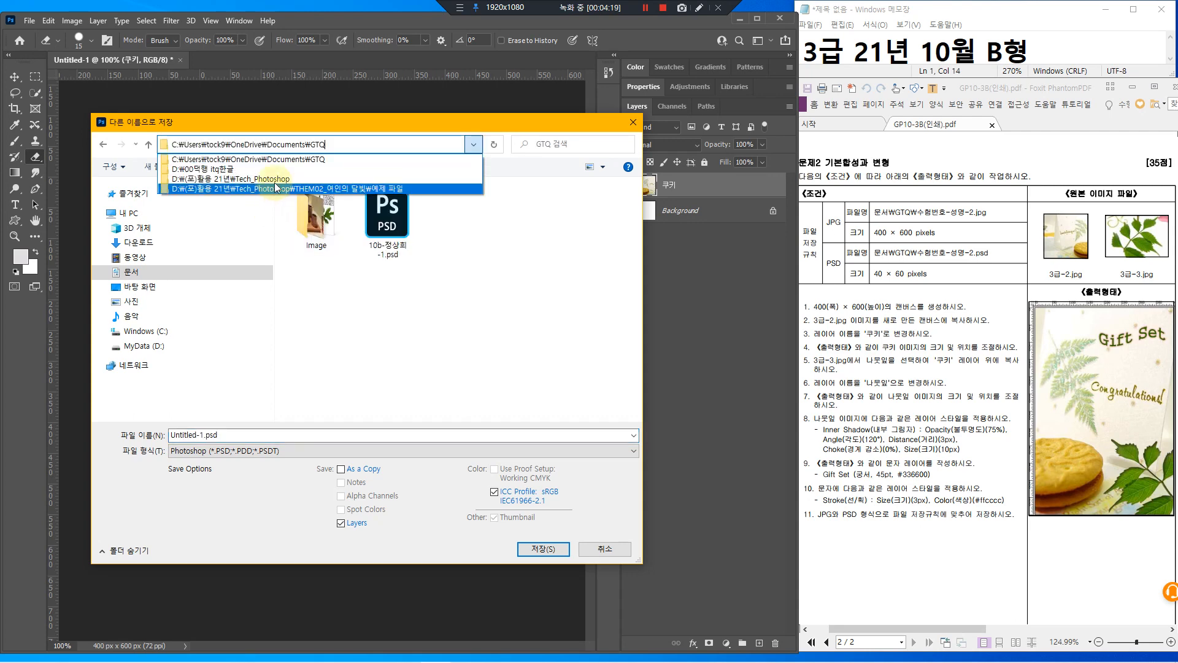
pyautogui.click(319, 118)
pyautogui.click(443, 282)
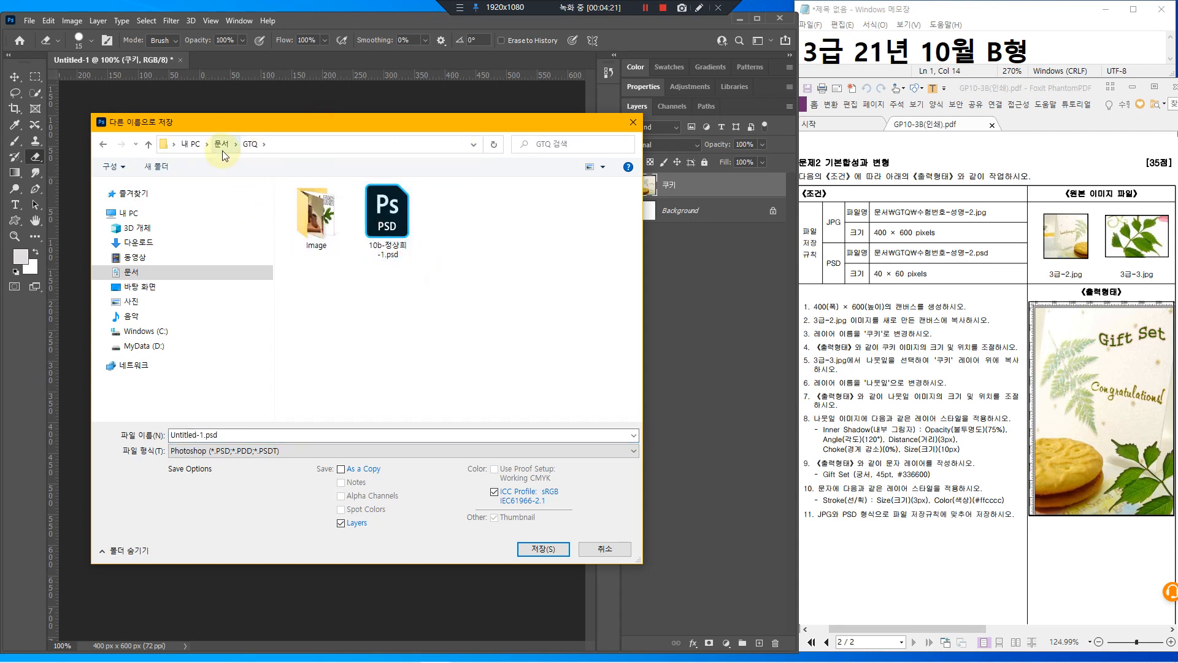
pyautogui.moveTo(233, 132); pyautogui.dragTo(275, 164)
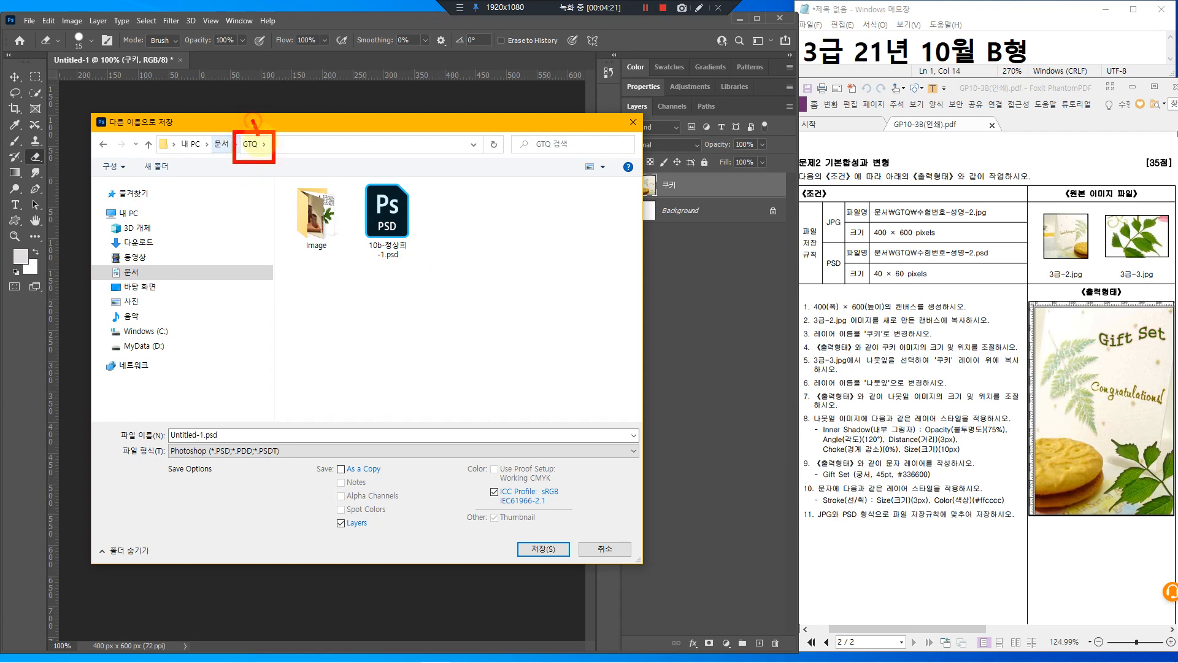
pyautogui.moveTo(253, 120); pyautogui.dragTo(269, 118)
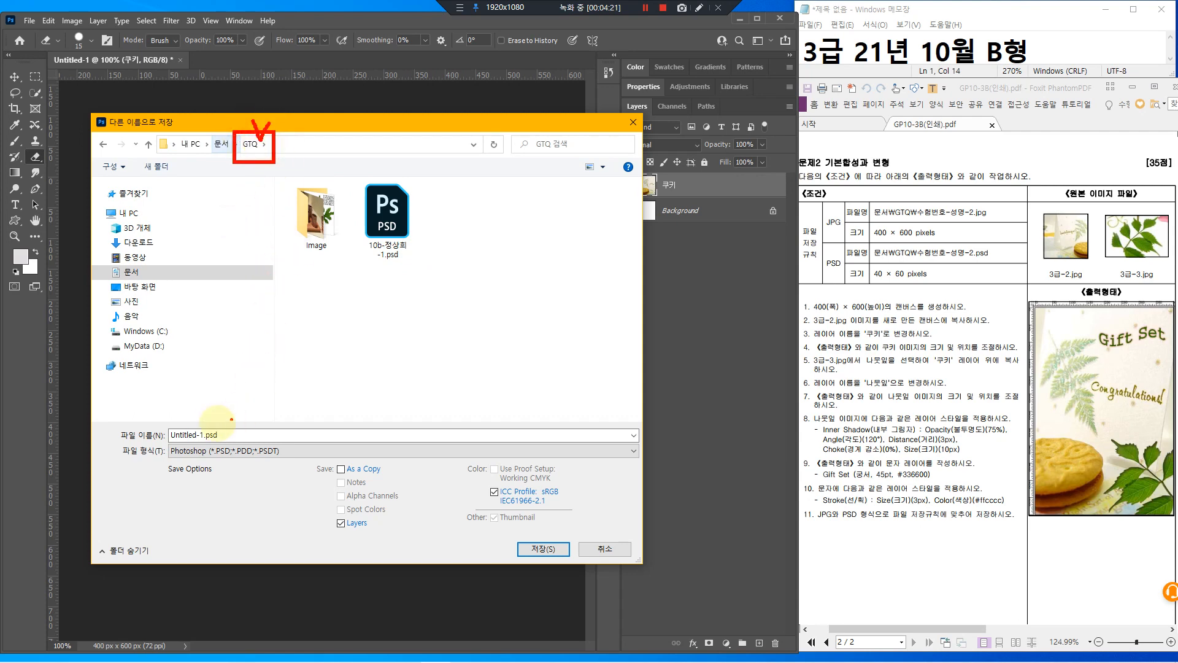
# Name the file with the exam number and candidate's name ending in -2, and save as PSD
pyautogui.click(211, 437)
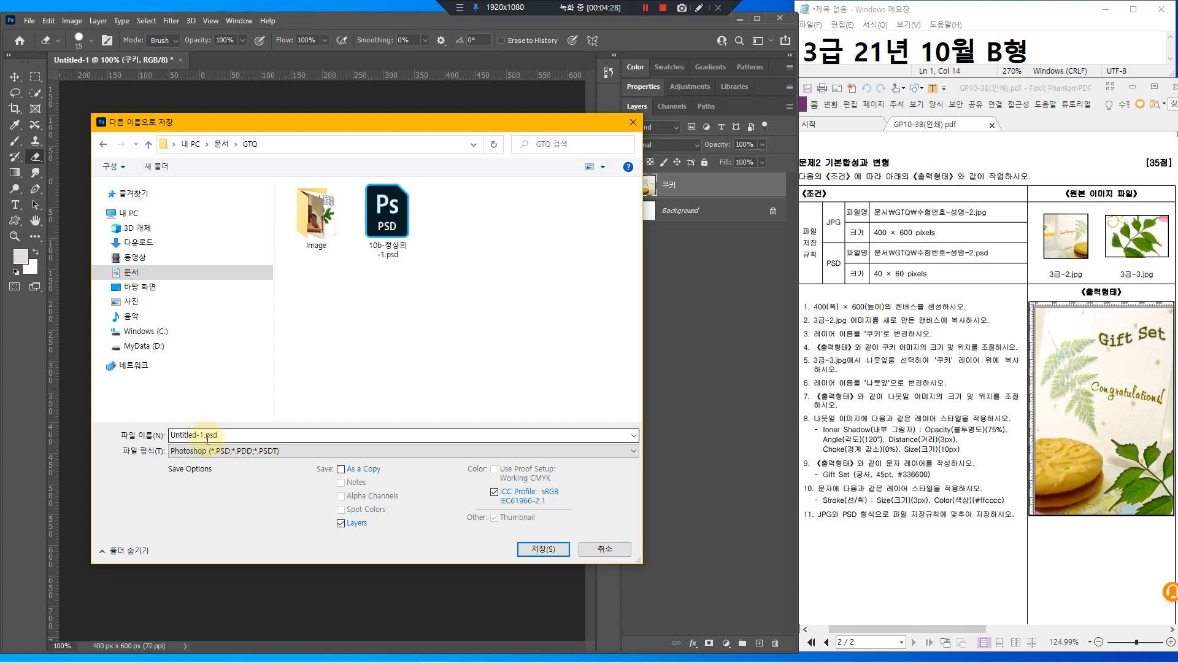
pyautogui.moveTo(913, 243)
pyautogui.mouseDown()
pyautogui.moveTo(938, 261)
pyautogui.moveTo(980, 263)
pyautogui.mouseUp()
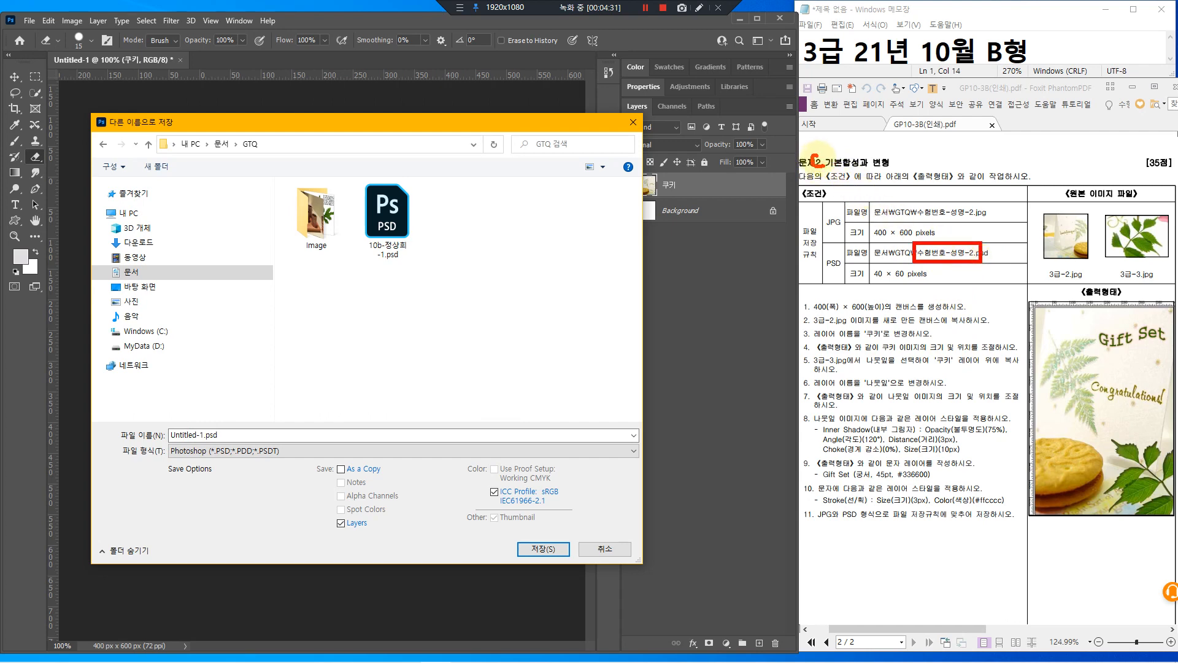
pyautogui.moveTo(970, 238); pyautogui.dragTo(1000, 215)
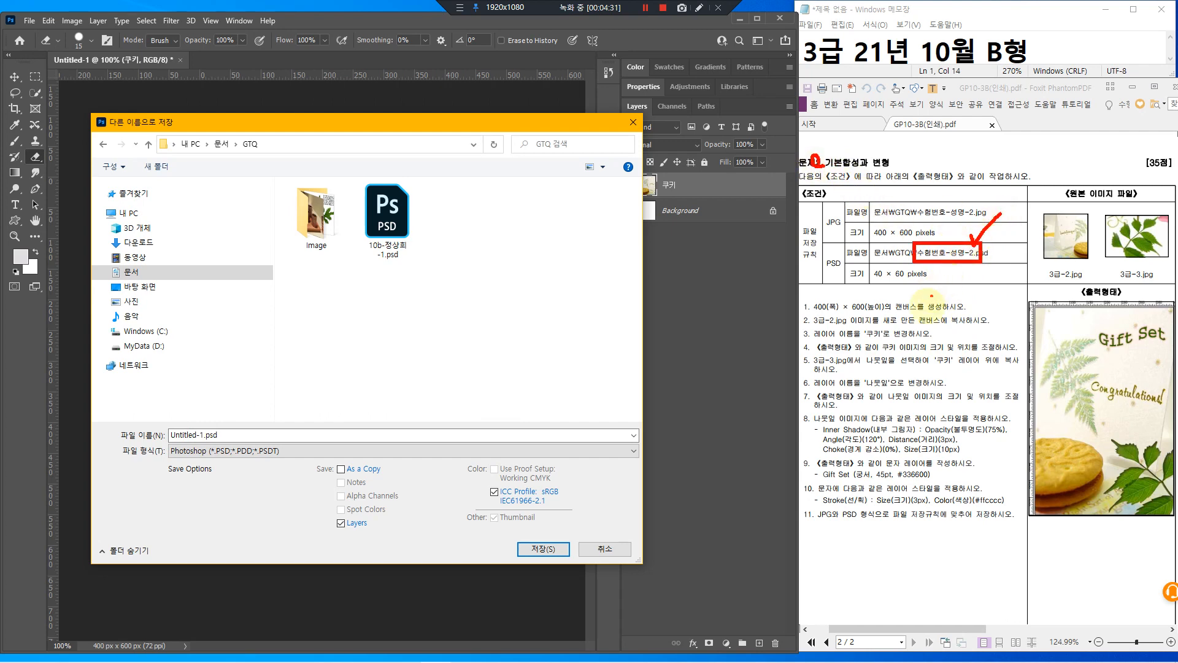
pyautogui.doubleClick(190, 434)
pyautogui.press('BackSpace')
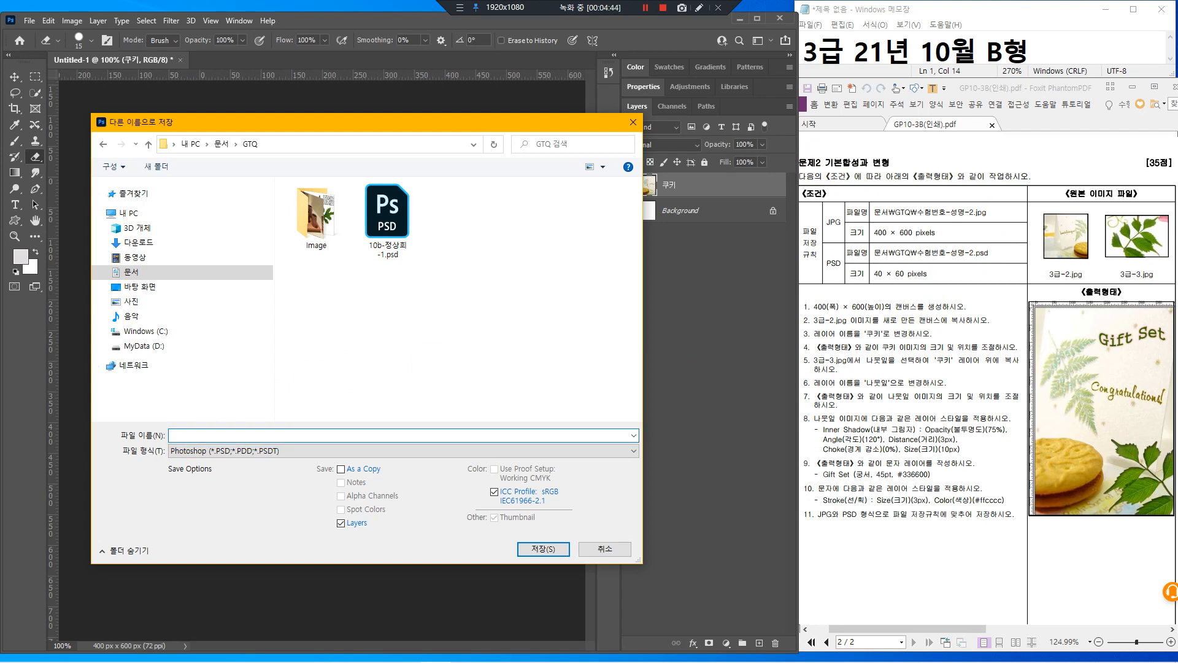
pyautogui.moveTo(223, 302); pyautogui.dragTo(683, 287)
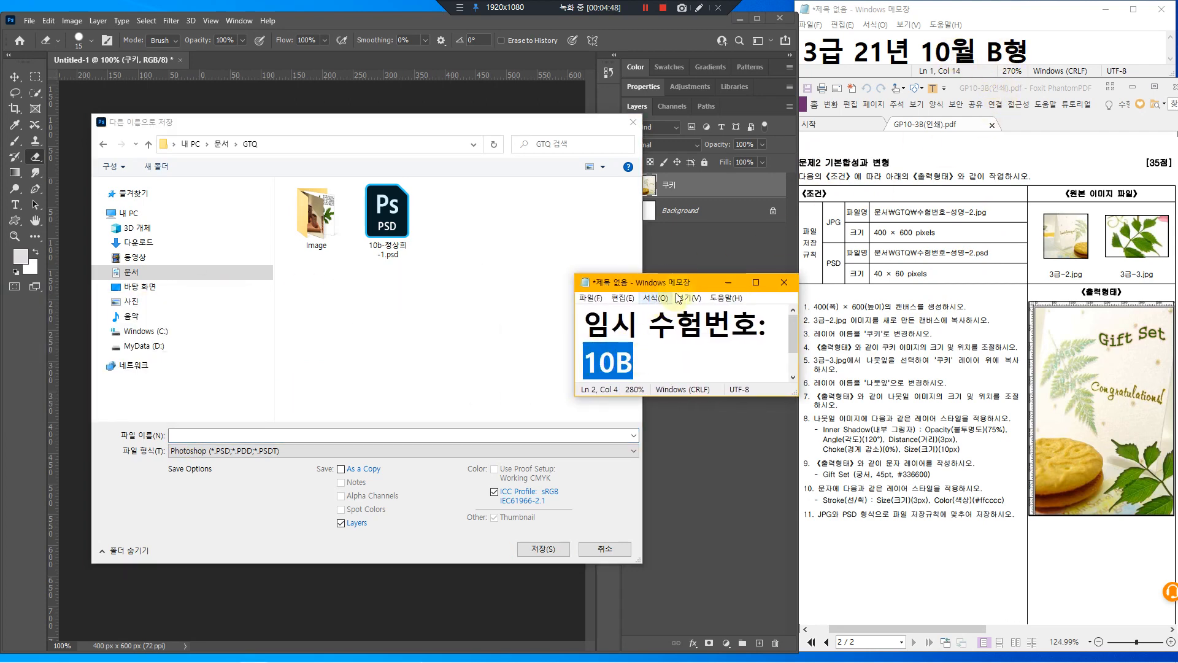
pyautogui.moveTo(680, 284); pyautogui.dragTo(0, 362)
pyautogui.click(227, 435)
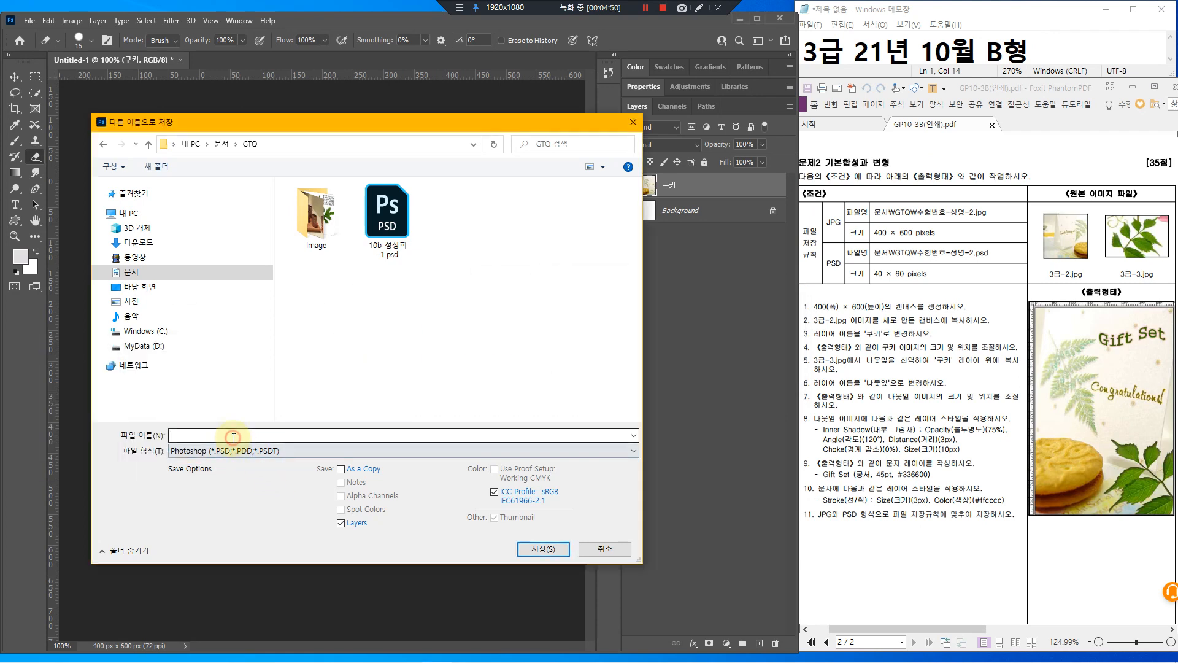
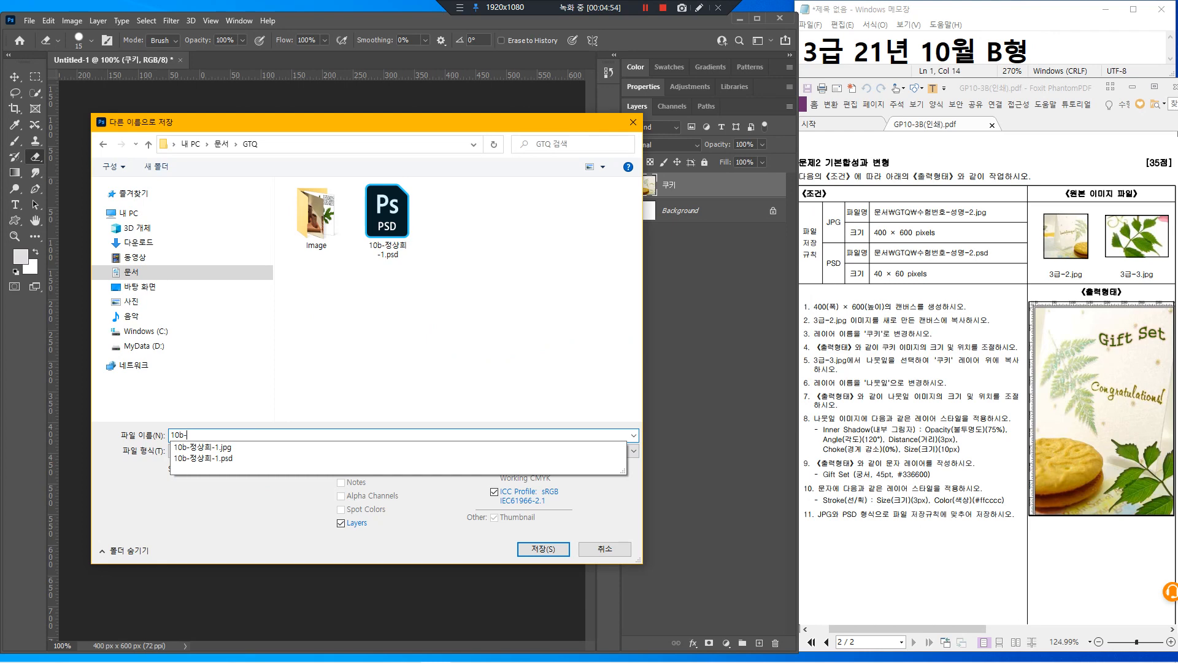
pyautogui.press('BackSpace')
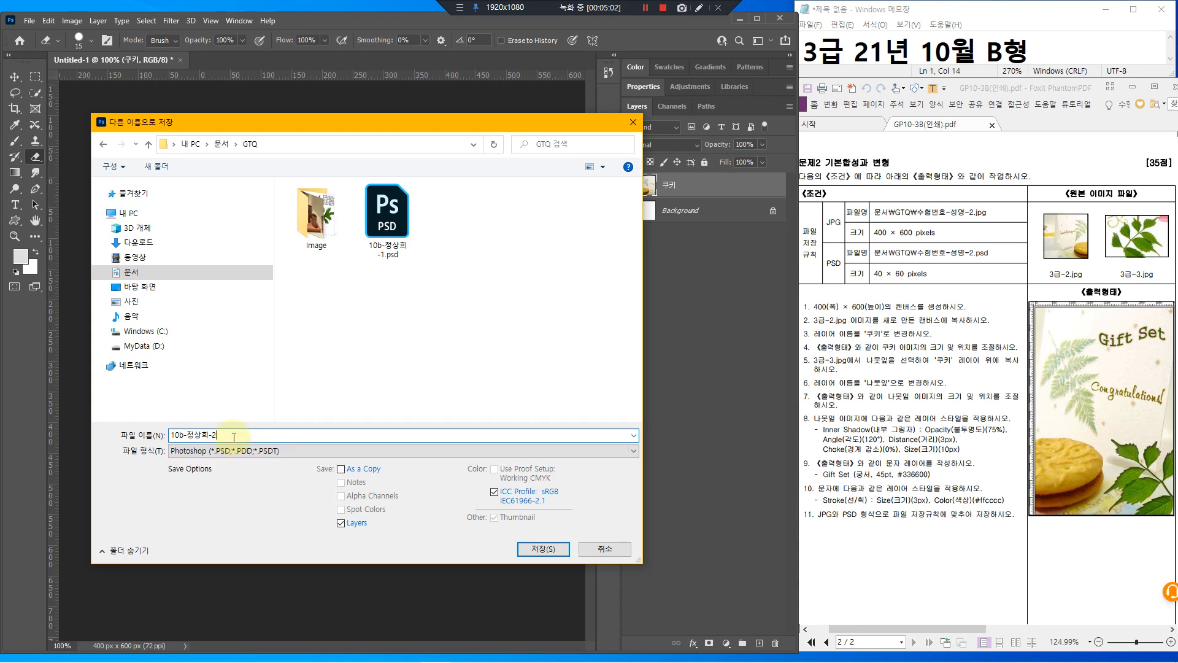
pyautogui.moveTo(223, 465); pyautogui.dragTo(245, 435)
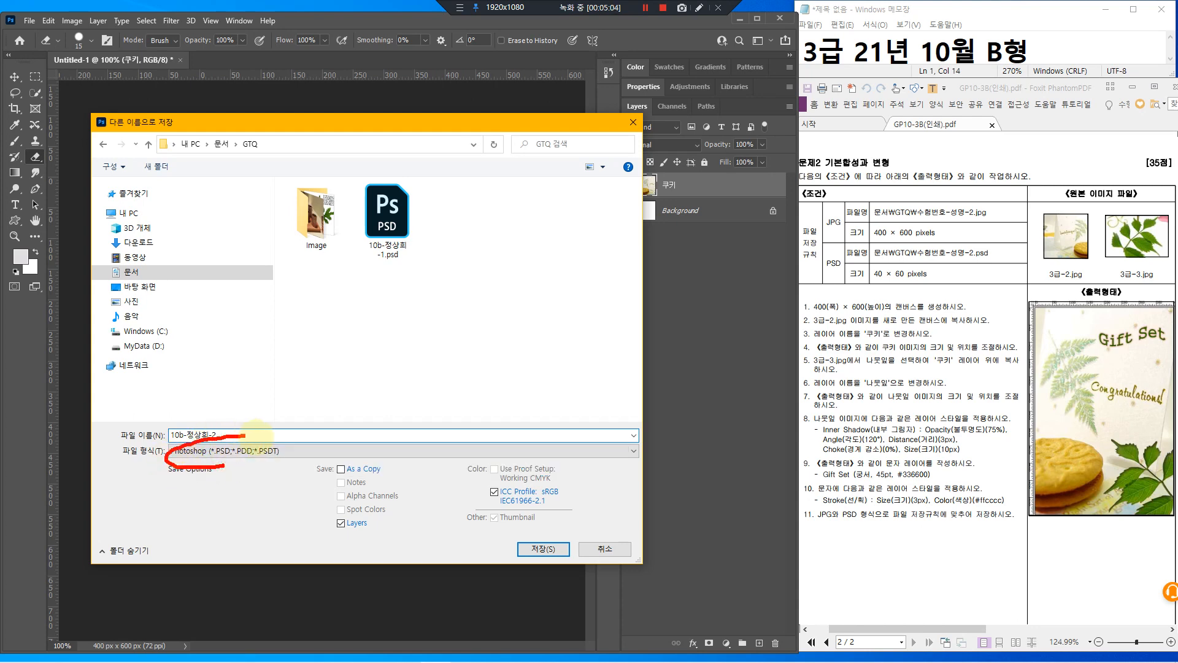
pyautogui.press('Escape')
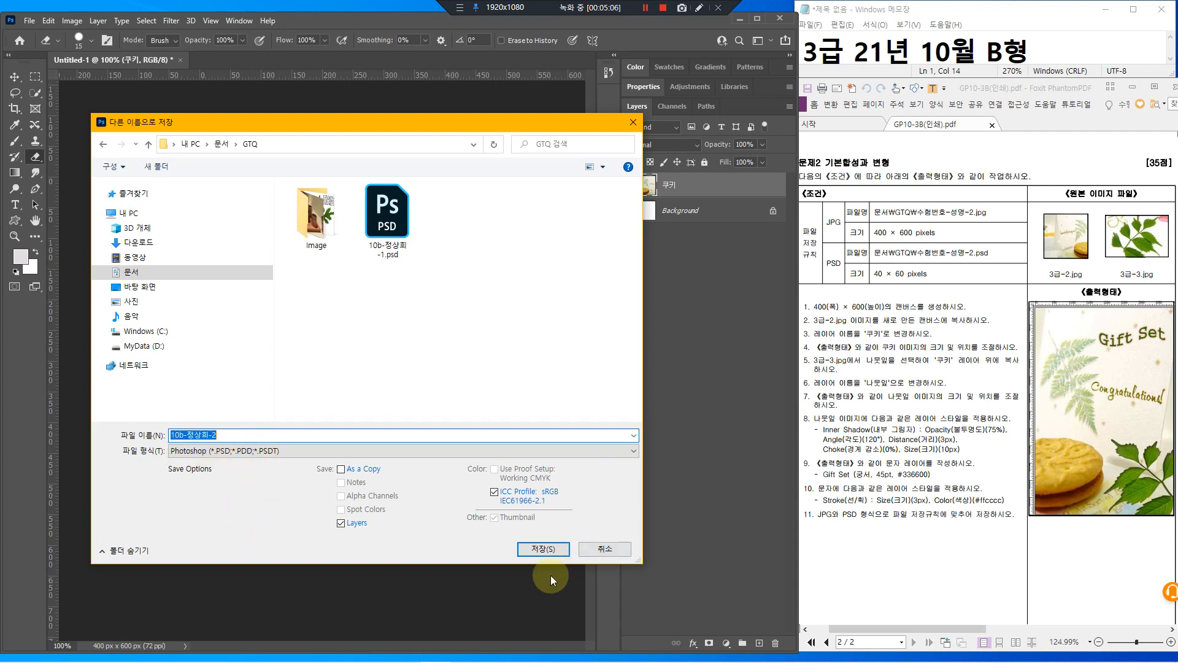
pyautogui.click(543, 549)
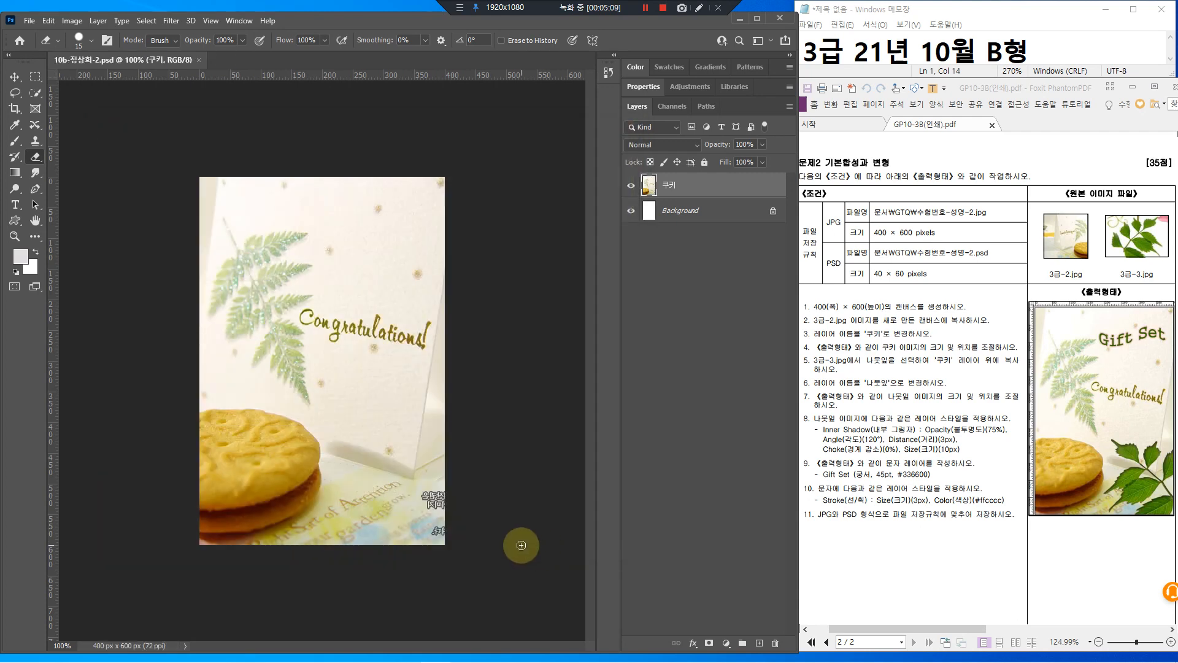
# Open the 3급-3.jpg leaf photo from the GTQ Image folder
pyautogui.click(31, 24)
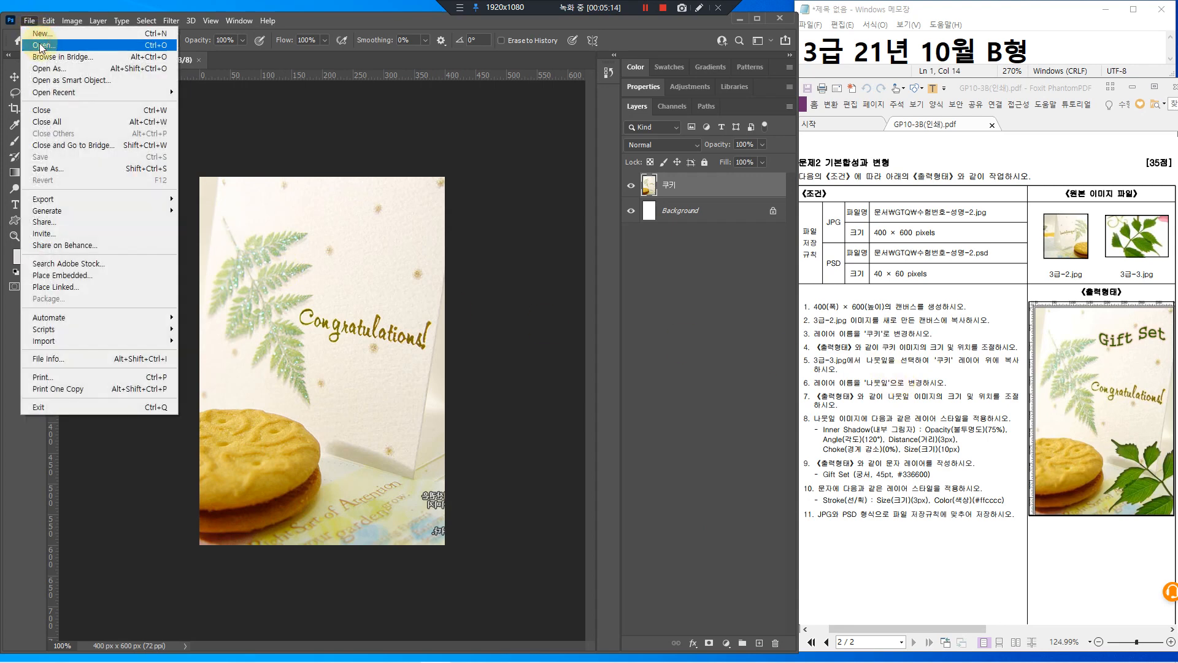
pyautogui.click(41, 46)
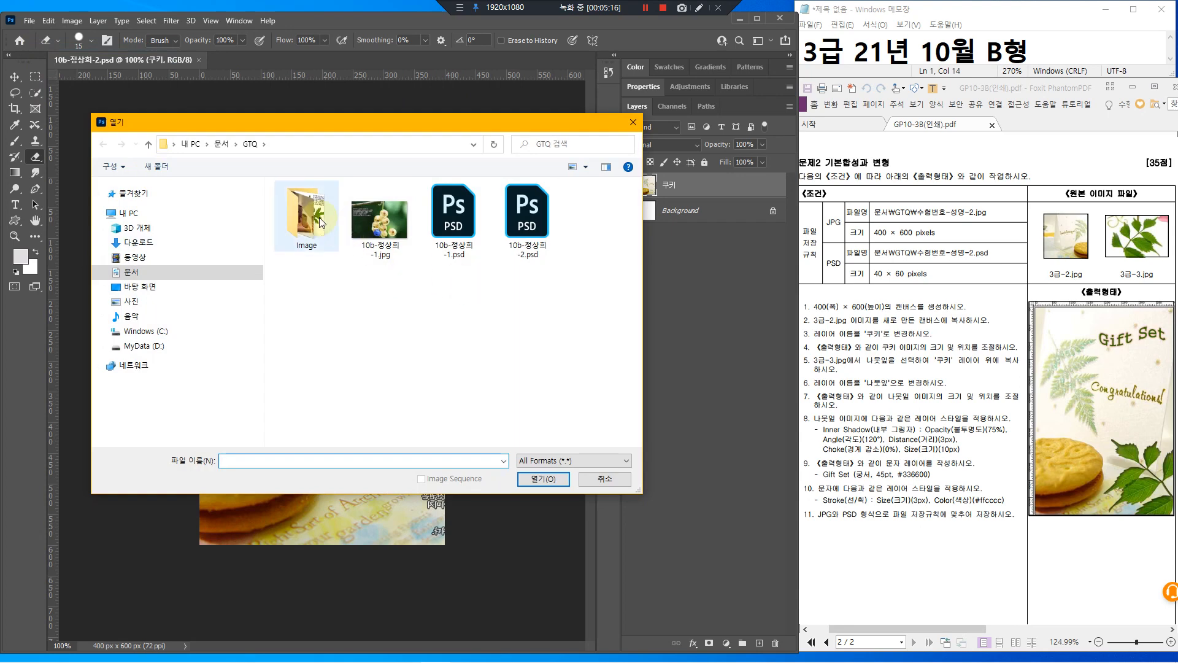
pyautogui.doubleClick(319, 219)
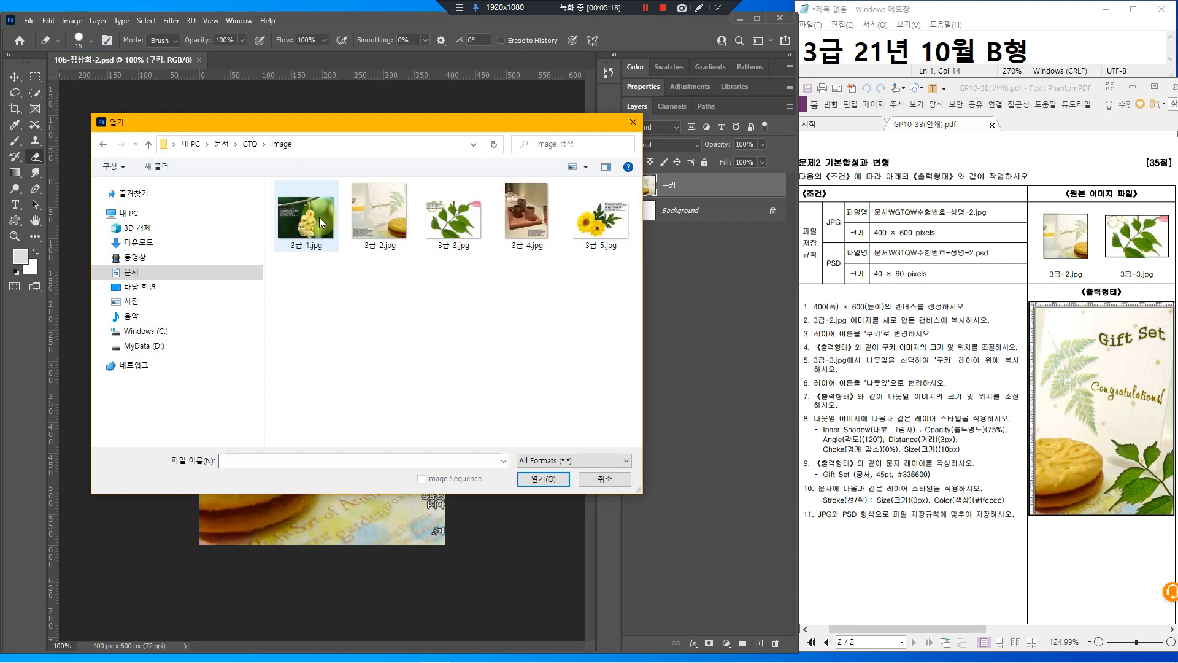
pyautogui.click(447, 248)
pyautogui.click(550, 484)
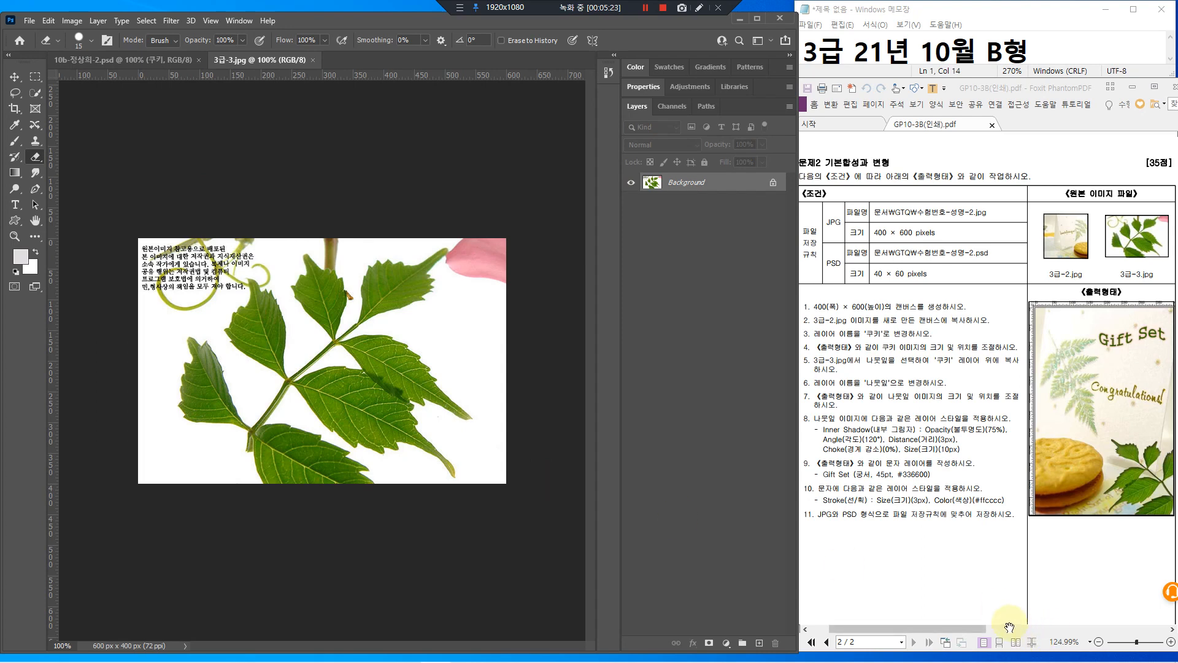
# Loop the Object Selection tool in Lasso mode around the leaf sprig, refining at the bottom leaf
pyautogui.moveTo(1120, 455)
pyautogui.mouseDown()
pyautogui.moveTo(1156, 433)
pyautogui.moveTo(1173, 466)
pyautogui.moveTo(1169, 520)
pyautogui.moveTo(1115, 522)
pyautogui.moveTo(1114, 439)
pyautogui.mouseUp()
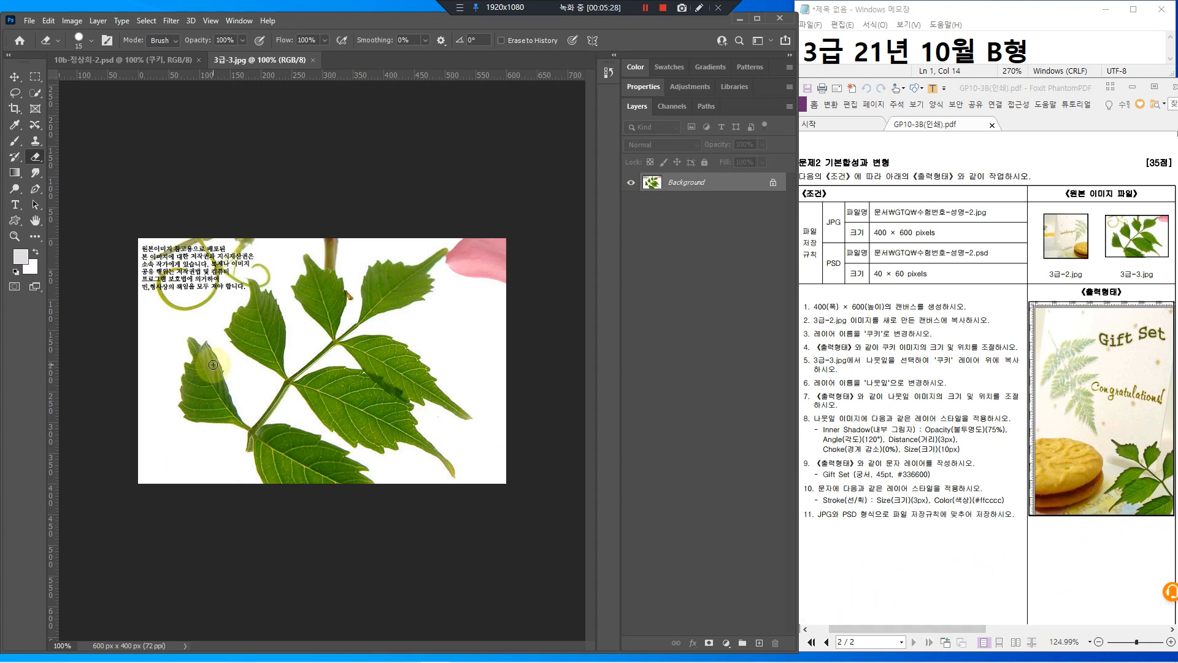
pyautogui.scroll(2, 319, 361)
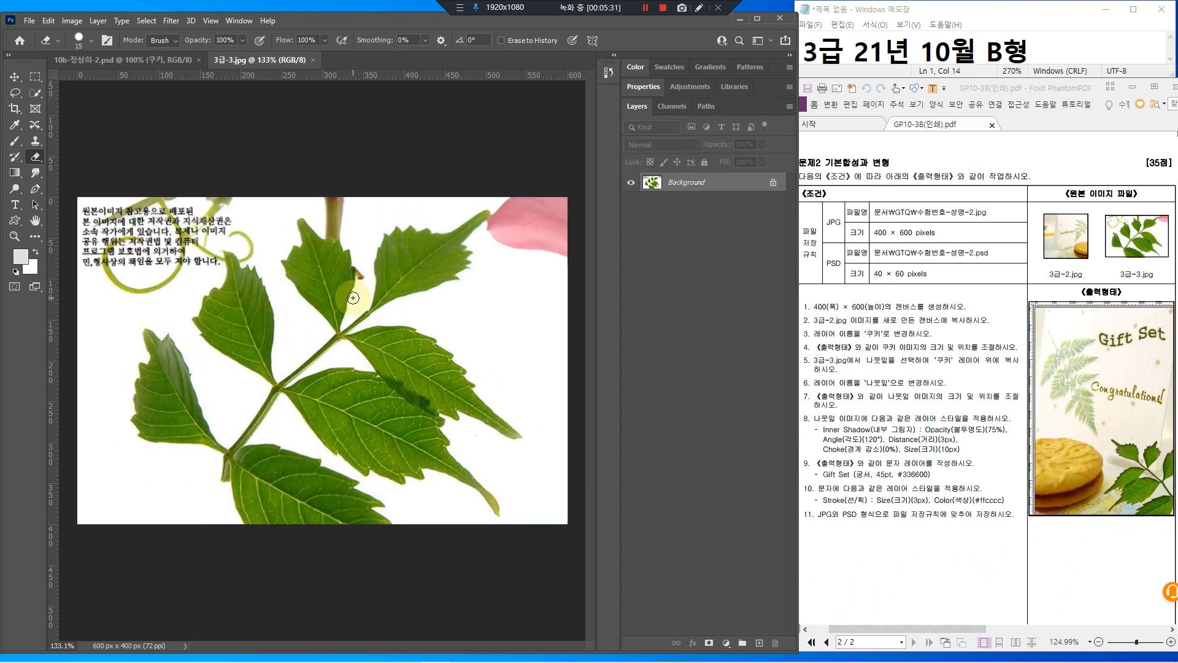
pyautogui.click(40, 97)
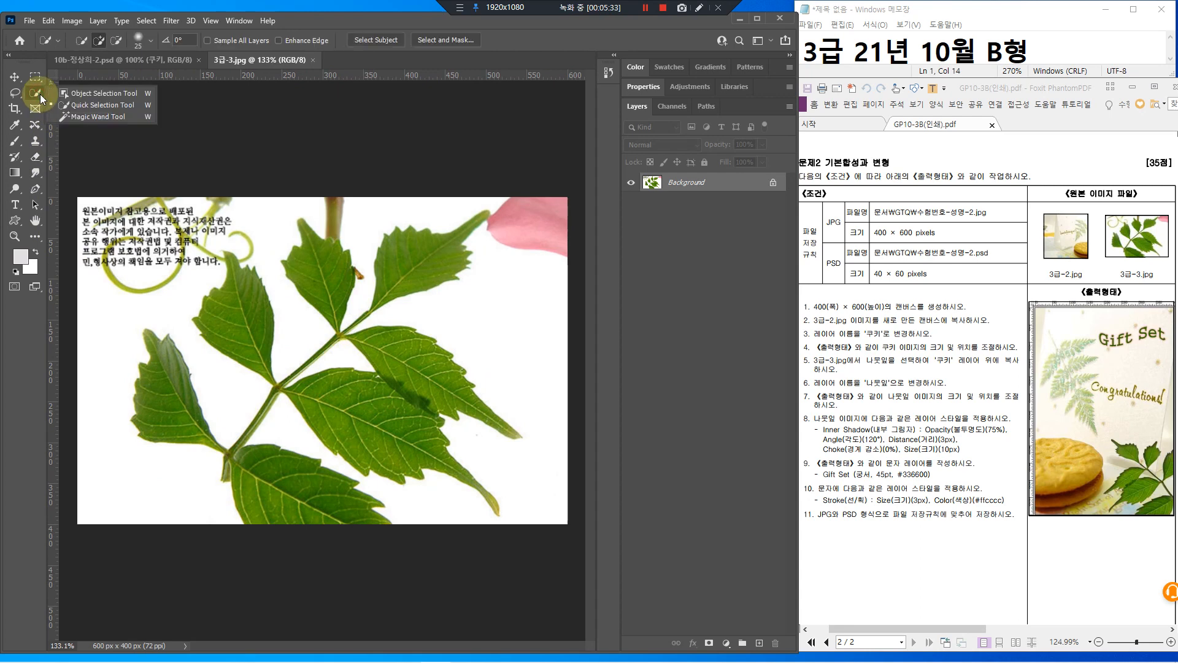
pyautogui.click(98, 97)
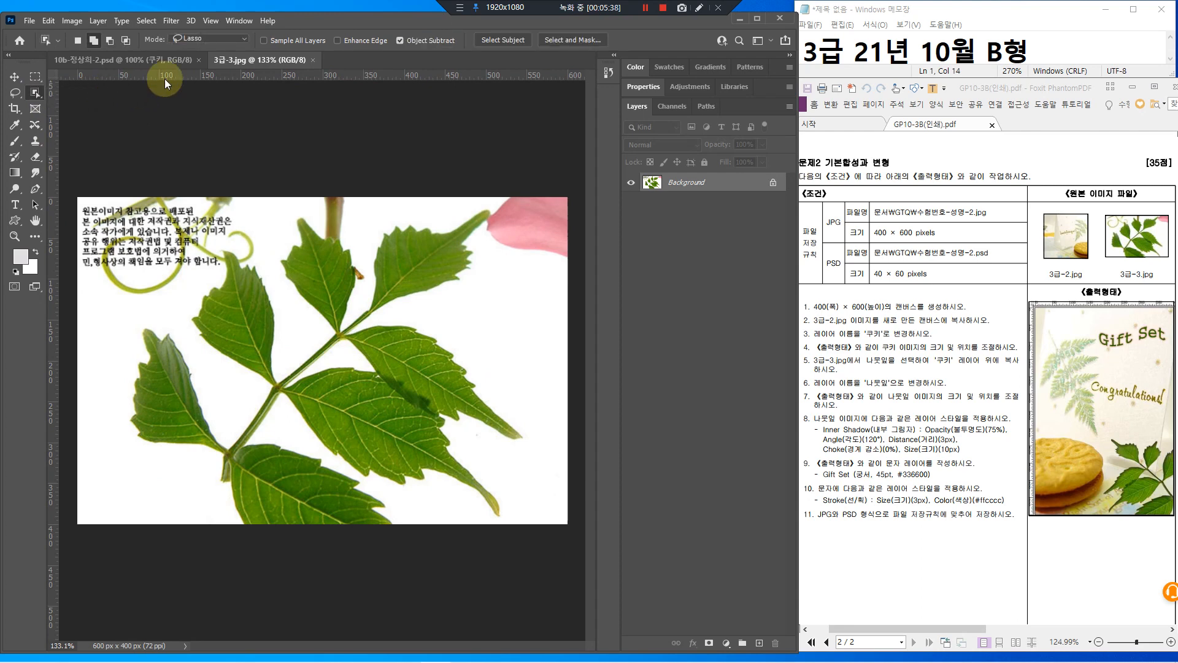
pyautogui.moveTo(211, 31)
pyautogui.mouseDown()
pyautogui.moveTo(162, 47)
pyautogui.moveTo(192, 29)
pyautogui.moveTo(228, 43)
pyautogui.mouseUp()
pyautogui.moveTo(373, 232)
pyautogui.mouseDown()
pyautogui.moveTo(503, 198)
pyautogui.moveTo(461, 300)
pyautogui.moveTo(467, 336)
pyautogui.moveTo(537, 420)
pyautogui.moveTo(508, 534)
pyautogui.moveTo(394, 510)
pyautogui.moveTo(384, 544)
pyautogui.moveTo(268, 539)
pyautogui.moveTo(202, 519)
pyautogui.moveTo(120, 410)
pyautogui.moveTo(121, 317)
pyautogui.moveTo(166, 313)
pyautogui.moveTo(238, 246)
pyautogui.moveTo(262, 257)
pyautogui.moveTo(273, 208)
pyautogui.moveTo(380, 235)
pyautogui.moveTo(486, 192)
pyautogui.moveTo(516, 236)
pyautogui.moveTo(485, 290)
pyautogui.moveTo(474, 343)
pyautogui.moveTo(538, 429)
pyautogui.moveTo(540, 483)
pyautogui.moveTo(502, 479)
pyautogui.moveTo(501, 539)
pyautogui.mouseUp()
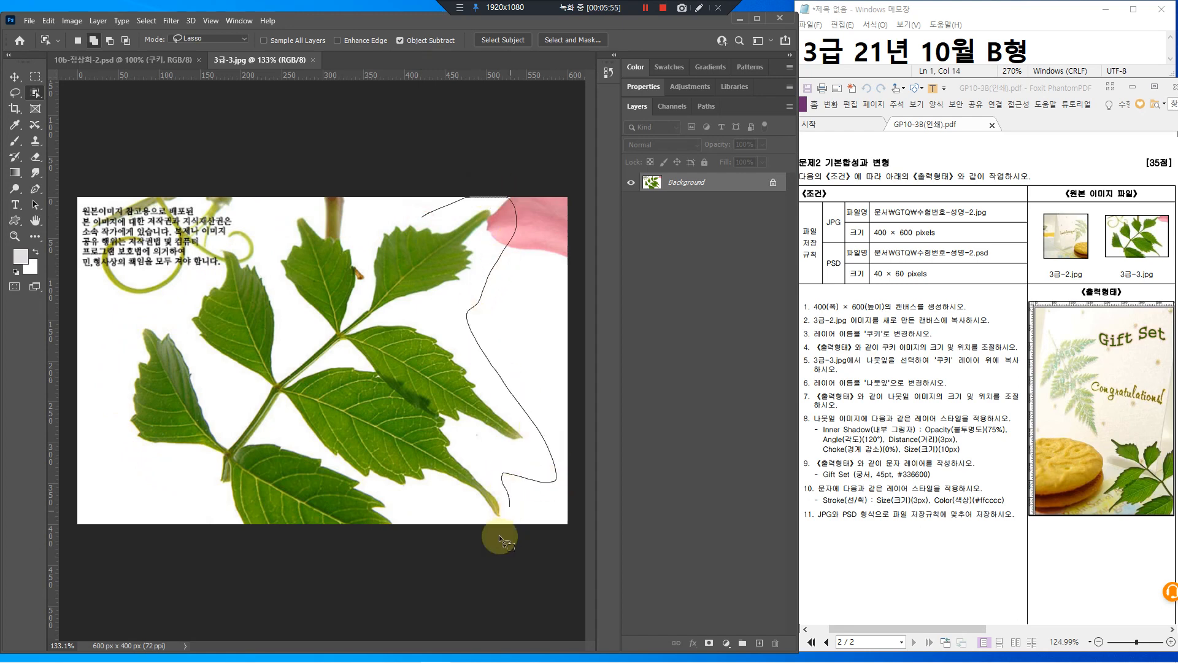
pyautogui.moveTo(388, 548)
pyautogui.mouseDown()
pyautogui.moveTo(272, 548)
pyautogui.moveTo(213, 505)
pyautogui.moveTo(190, 469)
pyautogui.moveTo(126, 445)
pyautogui.moveTo(105, 363)
pyautogui.moveTo(131, 311)
pyautogui.mouseUp()
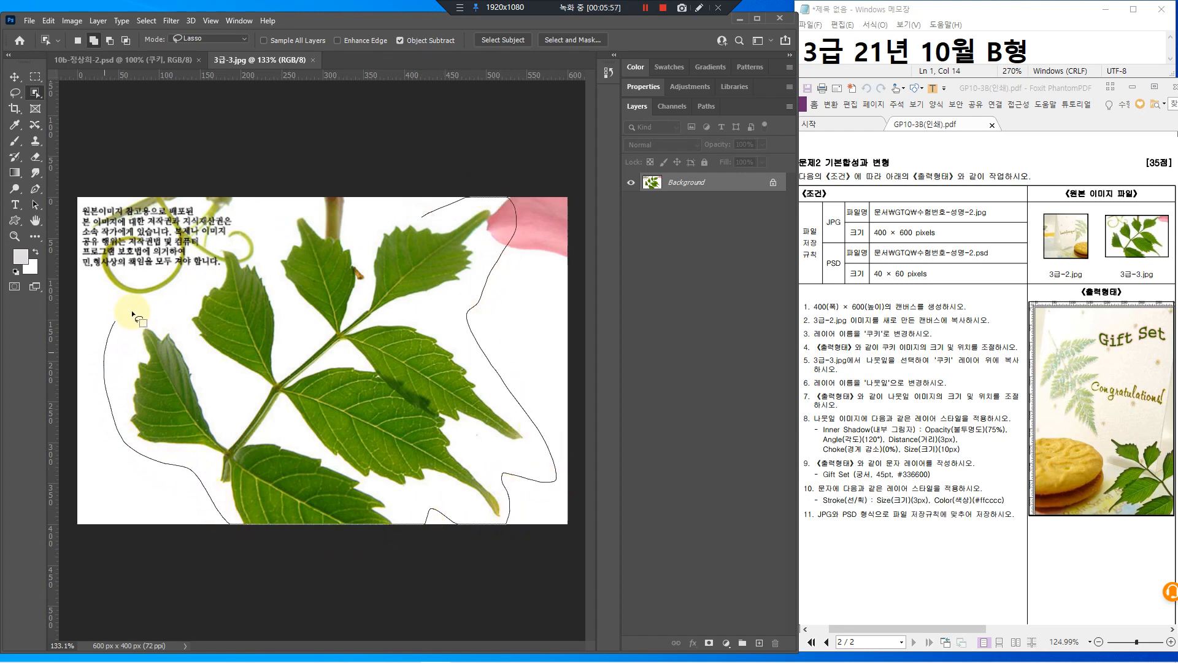
pyautogui.moveTo(248, 248)
pyautogui.mouseDown()
pyautogui.moveTo(269, 220)
pyautogui.moveTo(322, 208)
pyautogui.moveTo(352, 225)
pyautogui.moveTo(425, 215)
pyautogui.mouseUp()
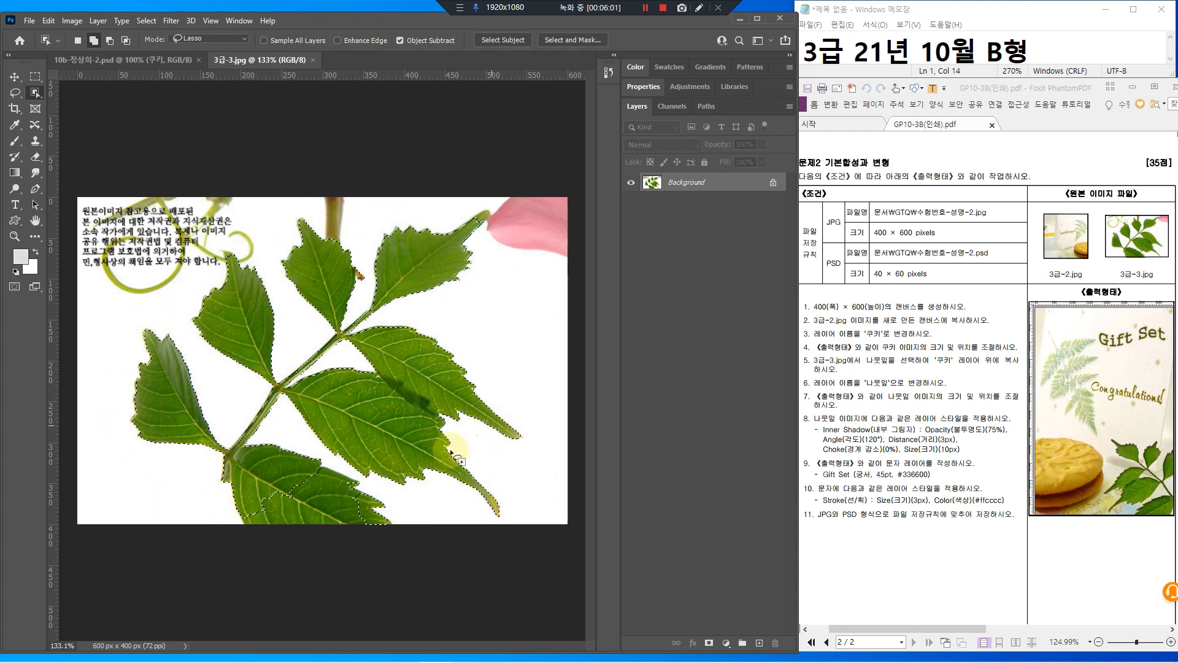
pyautogui.click(294, 510)
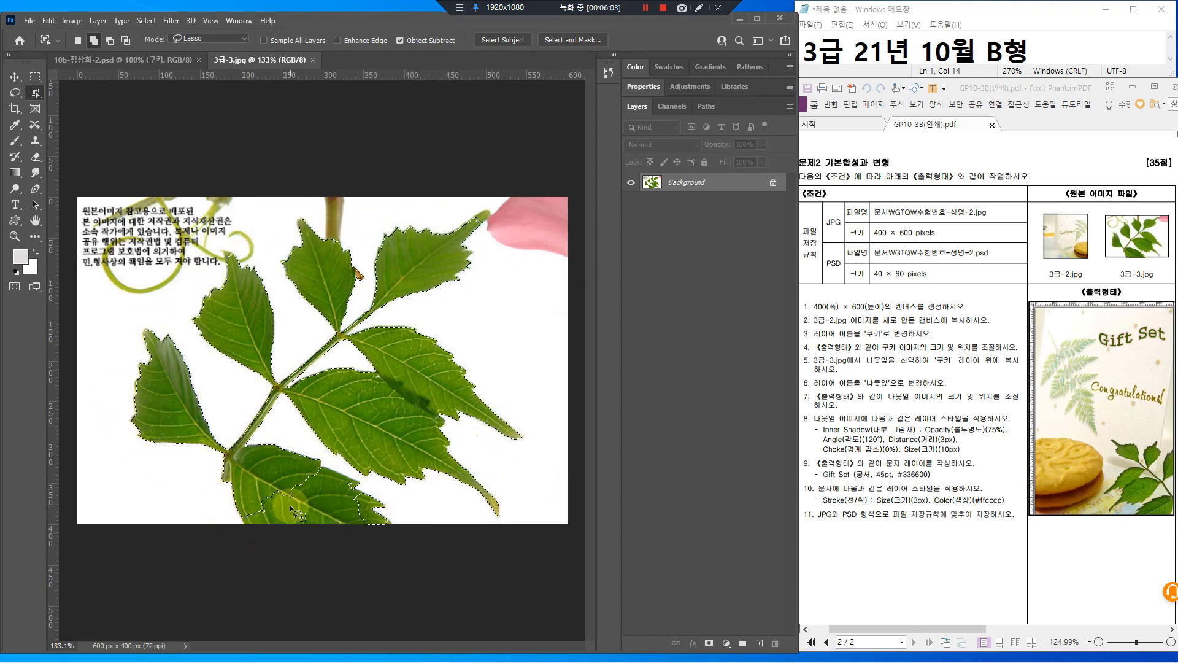
pyautogui.click(303, 517)
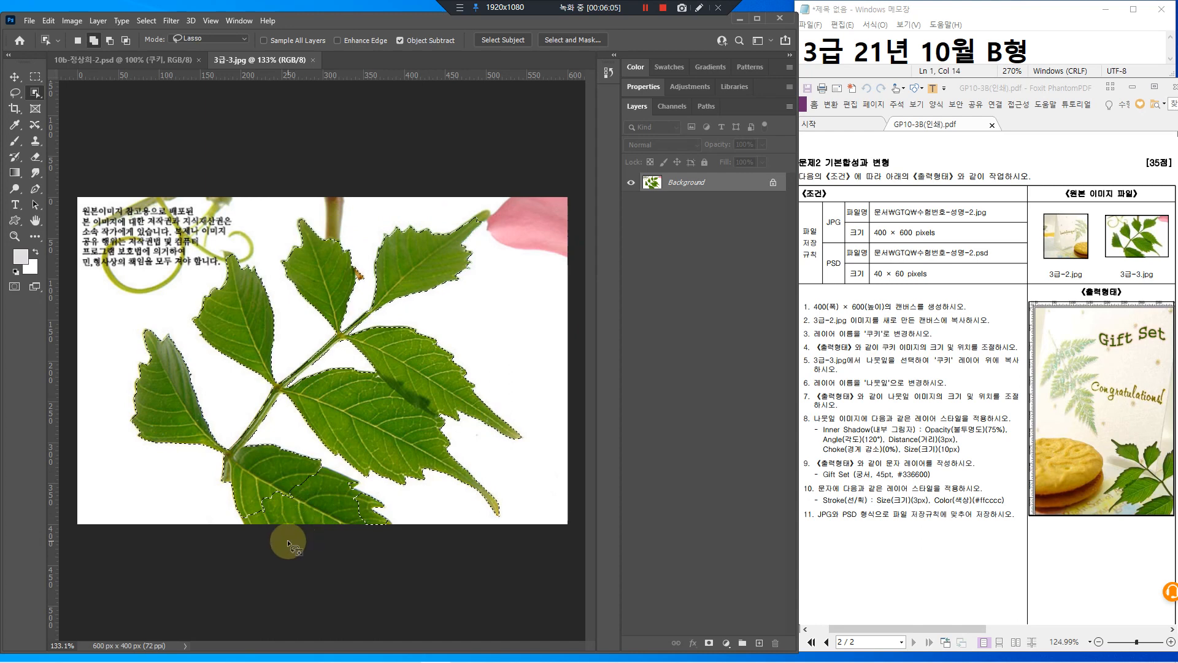
pyautogui.moveTo(322, 535)
pyautogui.mouseDown()
pyautogui.moveTo(378, 467)
pyautogui.moveTo(320, 548)
pyautogui.mouseUp()
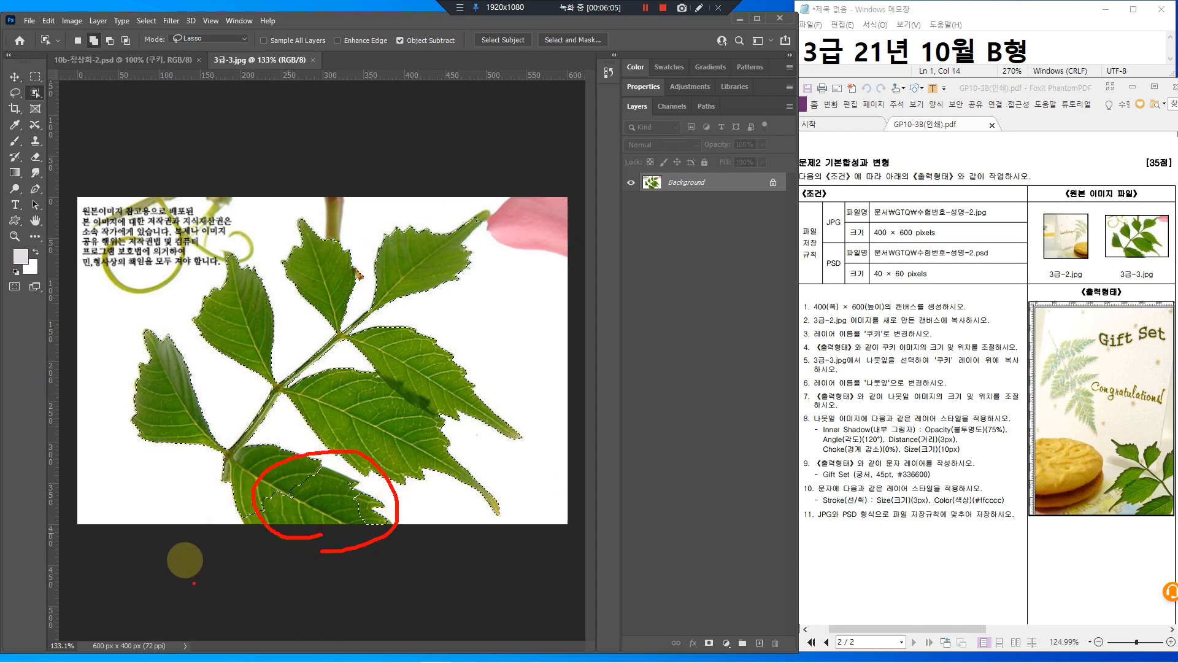
pyautogui.press('Escape')
# Lasso the unselected part of the bottom leaf in Add to selection mode
pyautogui.scroll(3, 325, 562)
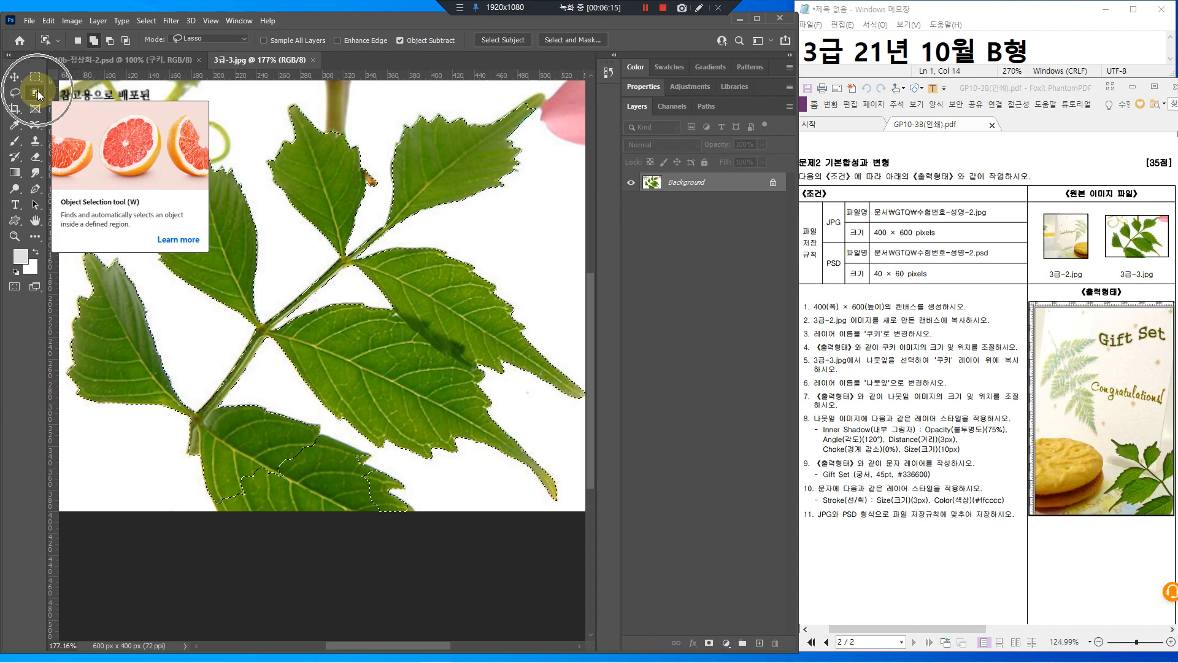
pyautogui.click(98, 43)
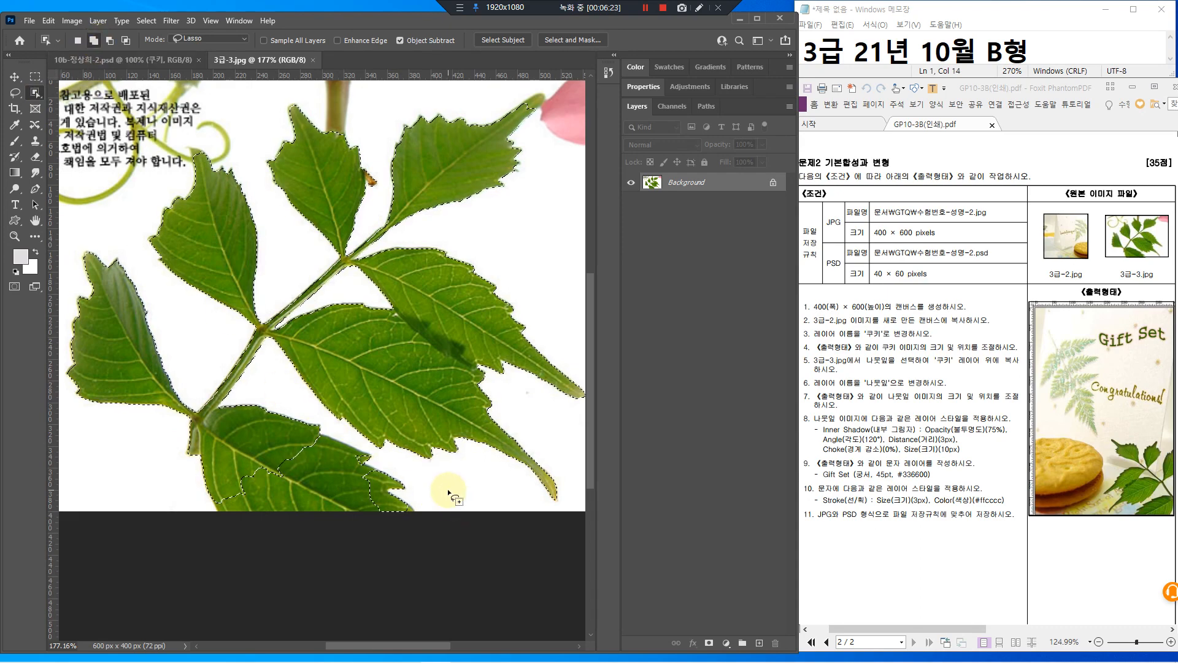
pyautogui.moveTo(447, 488)
pyautogui.mouseDown()
pyautogui.moveTo(422, 518)
pyautogui.moveTo(407, 482)
pyautogui.moveTo(344, 426)
pyautogui.moveTo(236, 448)
pyautogui.moveTo(256, 540)
pyautogui.mouseUp()
pyautogui.moveTo(421, 507); pyautogui.dragTo(440, 628)
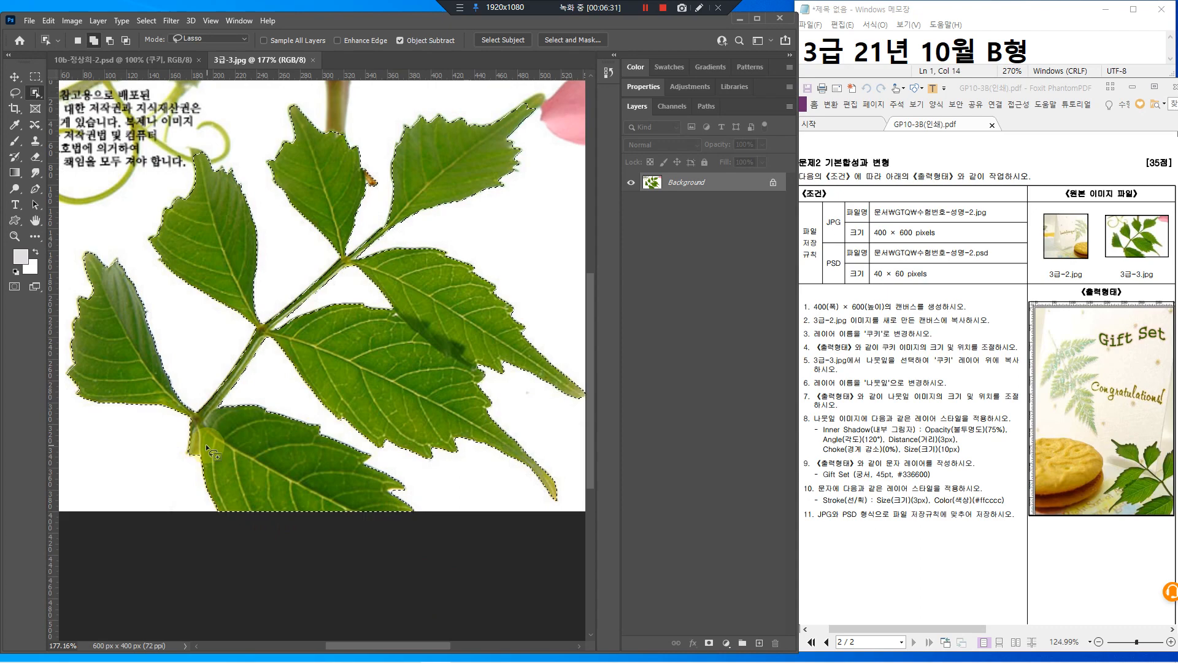
pyautogui.moveTo(399, 310)
pyautogui.mouseDown()
pyautogui.moveTo(571, 86)
pyautogui.moveTo(491, 129)
pyautogui.moveTo(446, 186)
pyautogui.moveTo(448, 203)
pyautogui.moveTo(473, 192)
pyautogui.moveTo(453, 184)
pyautogui.moveTo(445, 221)
pyautogui.moveTo(479, 237)
pyautogui.mouseUp()
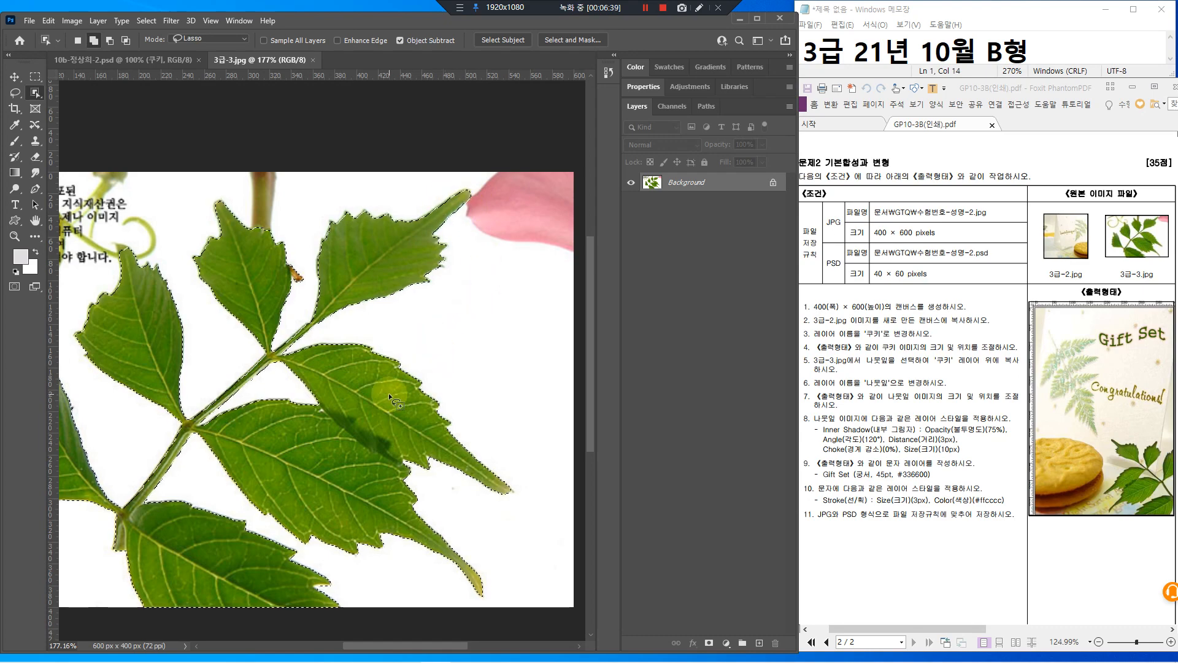
pyautogui.scroll(-3, 389, 412)
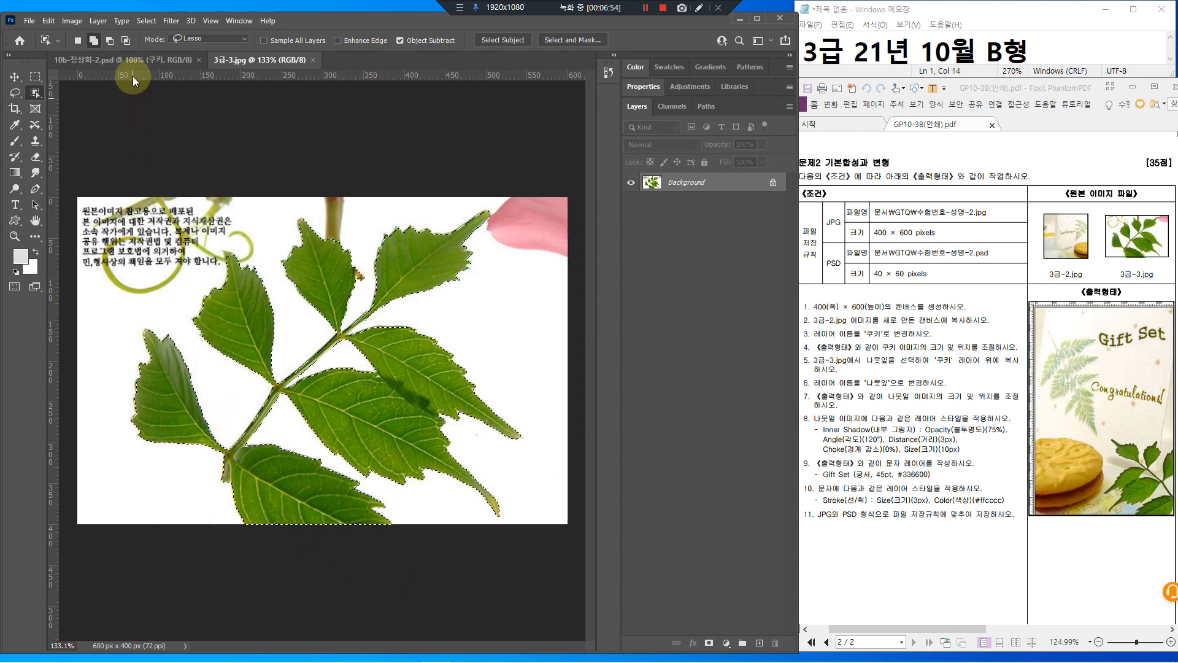
pyautogui.click(146, 21)
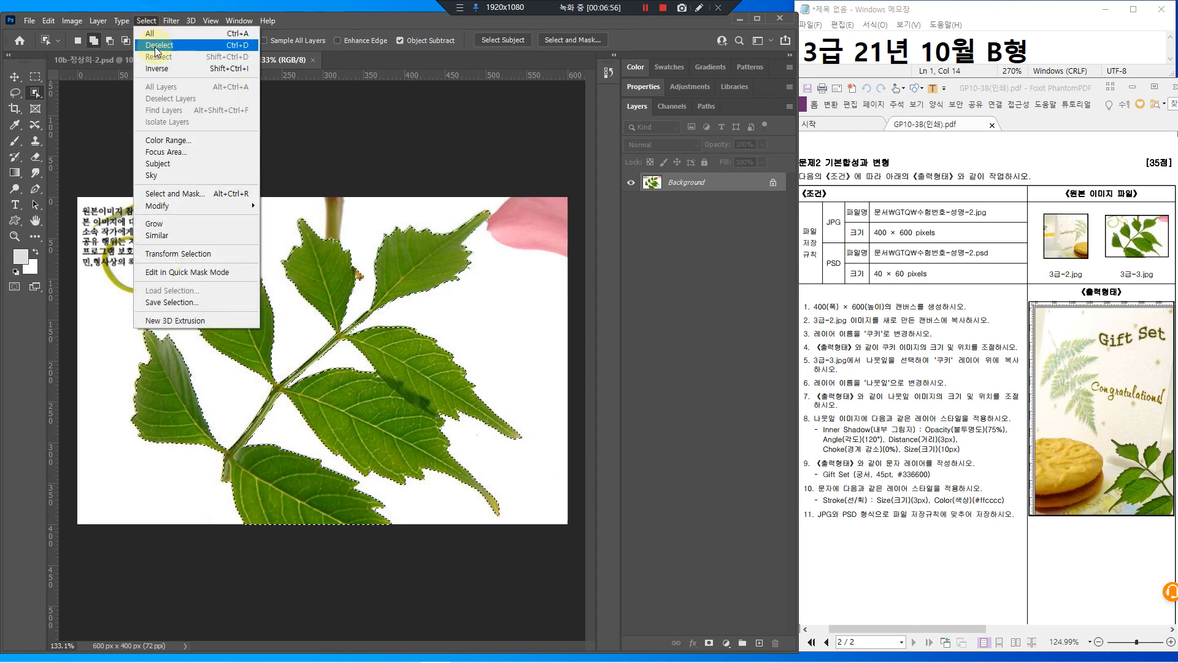
# Clear the current selection and switch to the Quick Selection tool
pyautogui.click(244, 51)
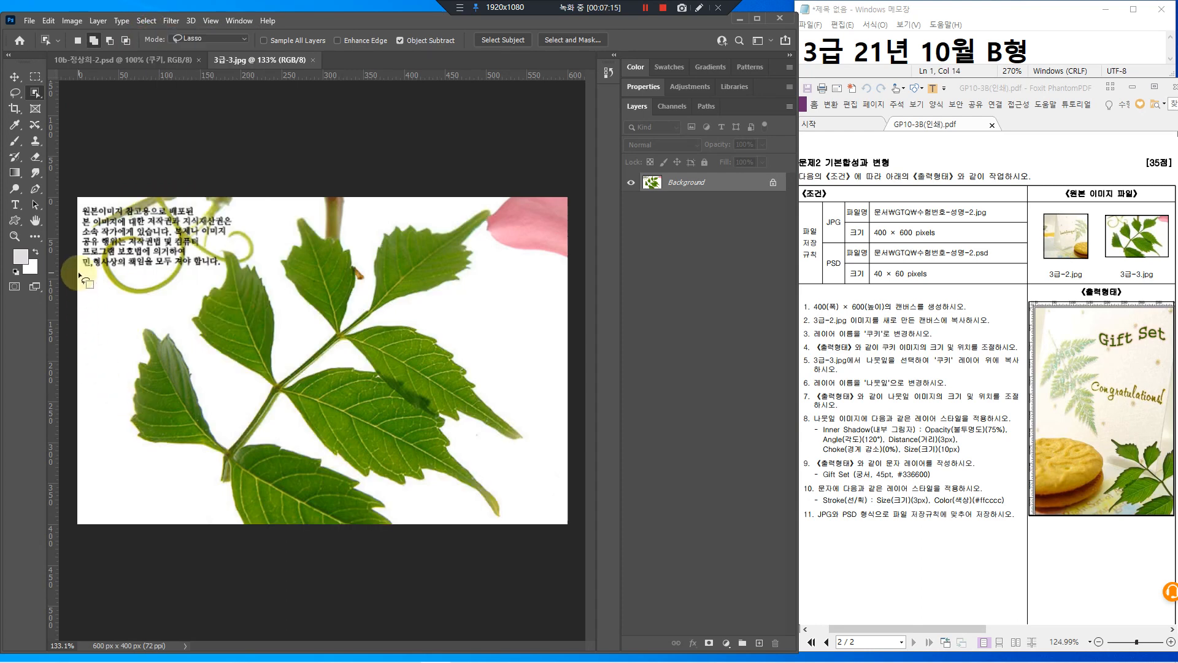
pyautogui.rightClick(39, 97)
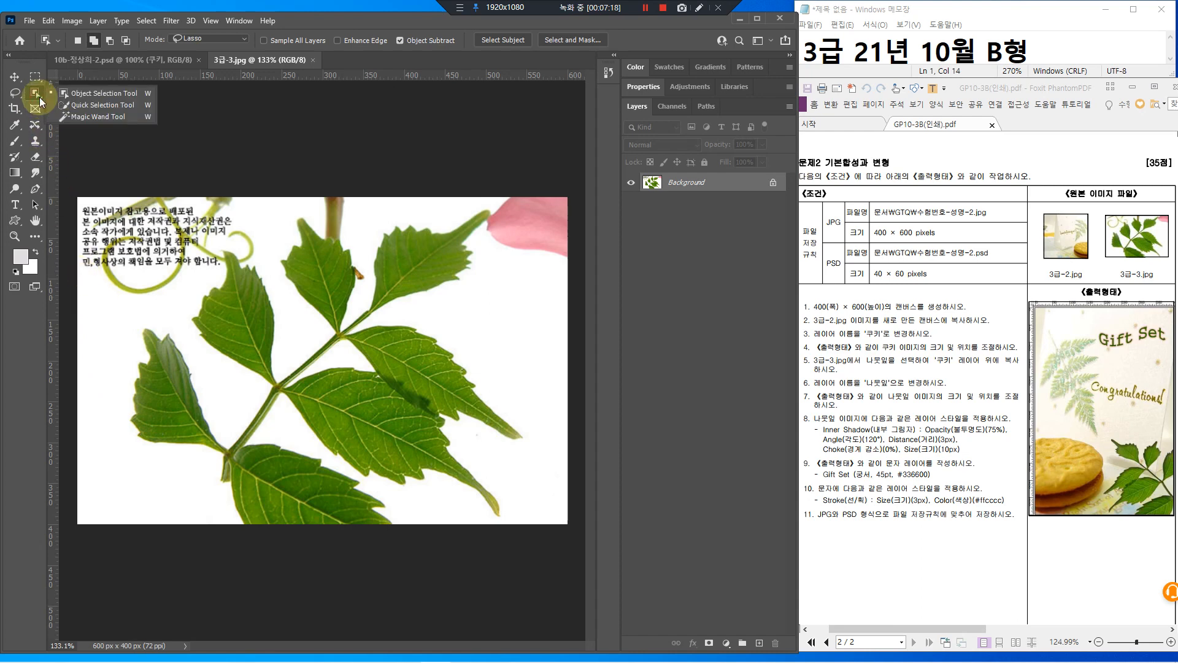
pyautogui.click(119, 94)
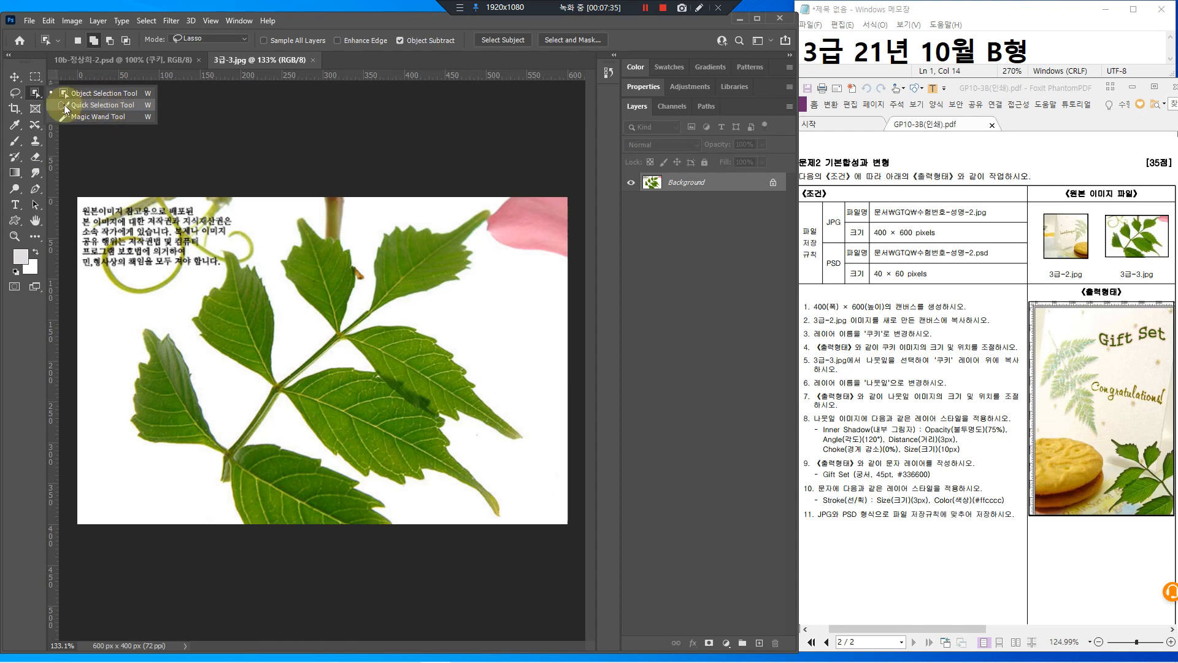
pyautogui.click(91, 104)
pyautogui.hotkey('shift', 'w')
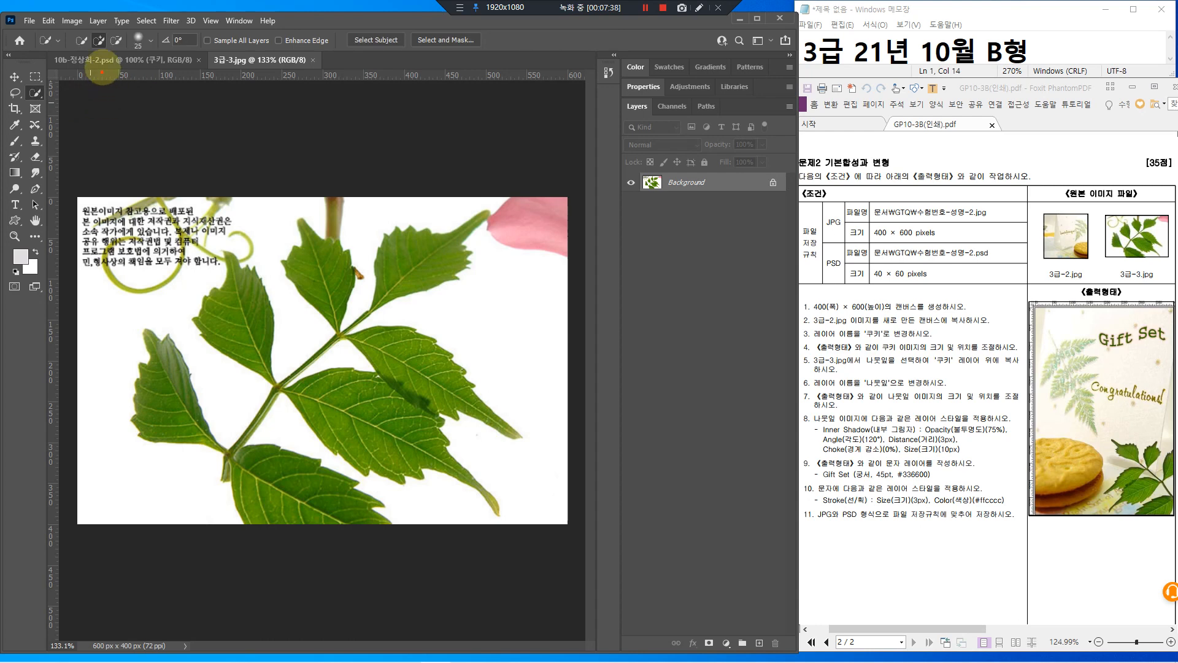
pyautogui.click(98, 41)
pyautogui.moveTo(93, 30)
pyautogui.mouseDown()
pyautogui.moveTo(111, 43)
pyautogui.moveTo(102, 56)
pyautogui.moveTo(110, 28)
pyautogui.moveTo(134, 13)
pyautogui.mouseUp()
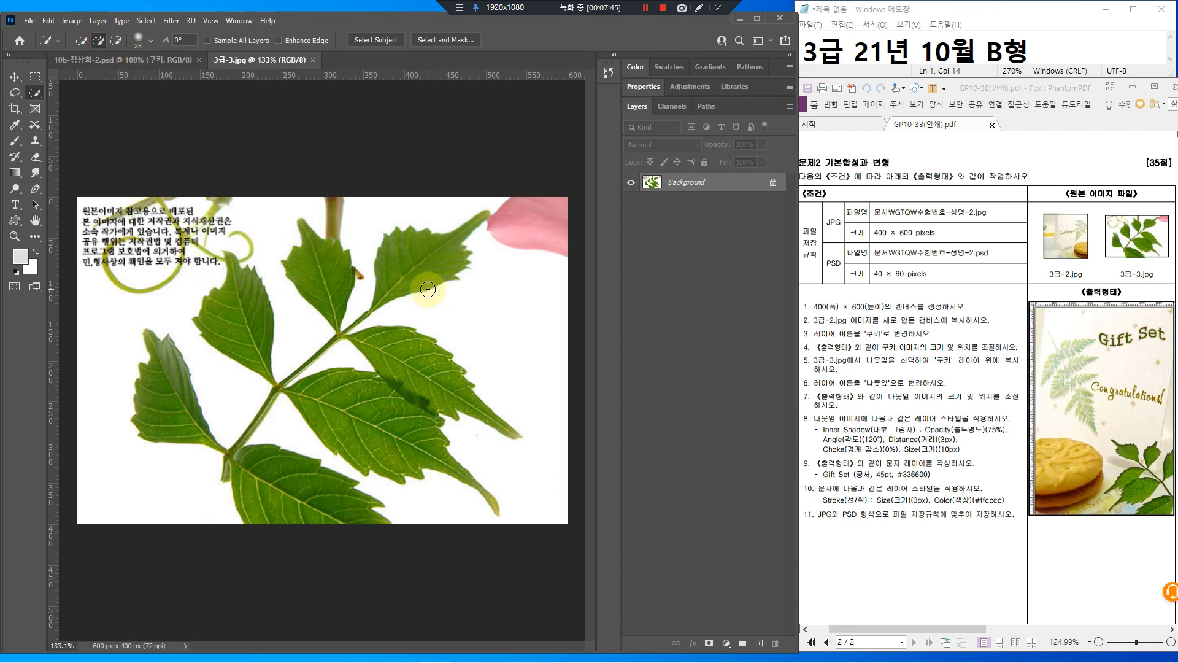
pyautogui.scroll(5, 428, 289)
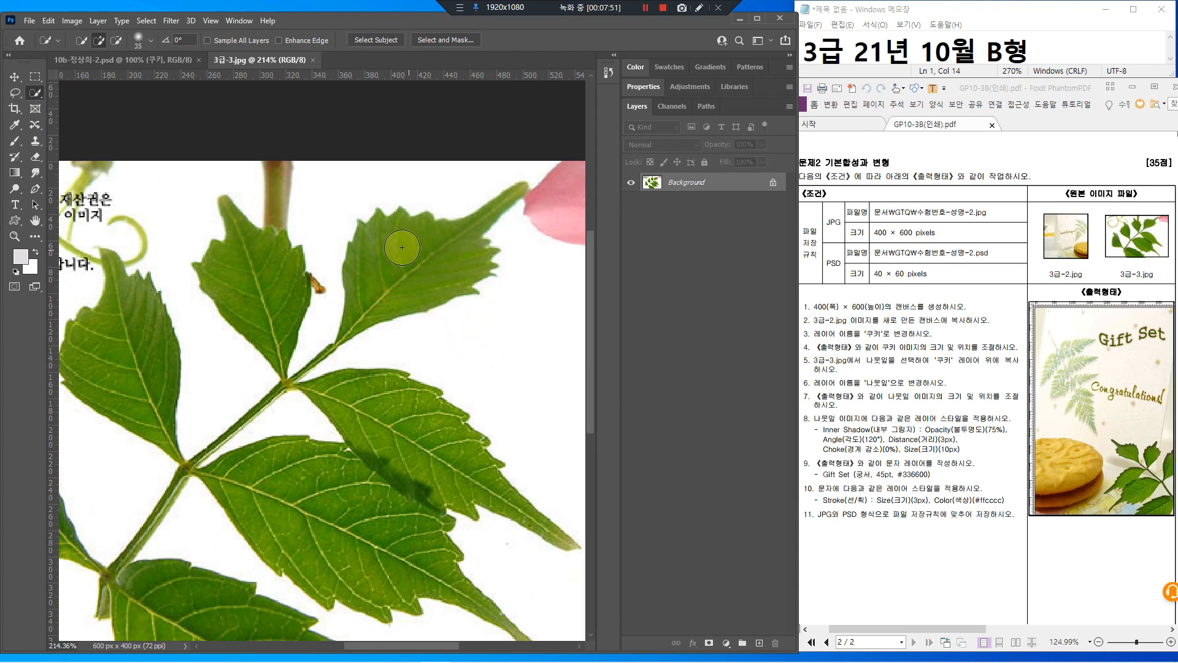
# Paint a selection over all the leaves with the brush enlarged to 35
pyautogui.press(']')
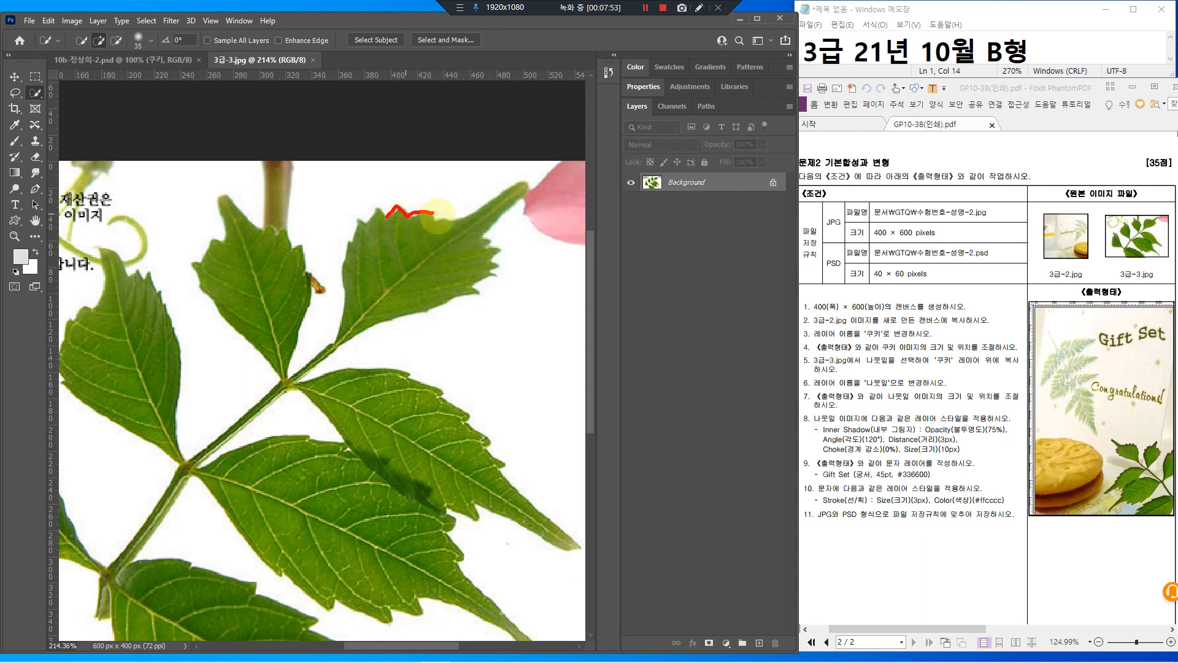
pyautogui.moveTo(437, 215)
pyautogui.mouseDown()
pyautogui.moveTo(459, 226)
pyautogui.moveTo(418, 188)
pyautogui.moveTo(446, 209)
pyautogui.mouseUp()
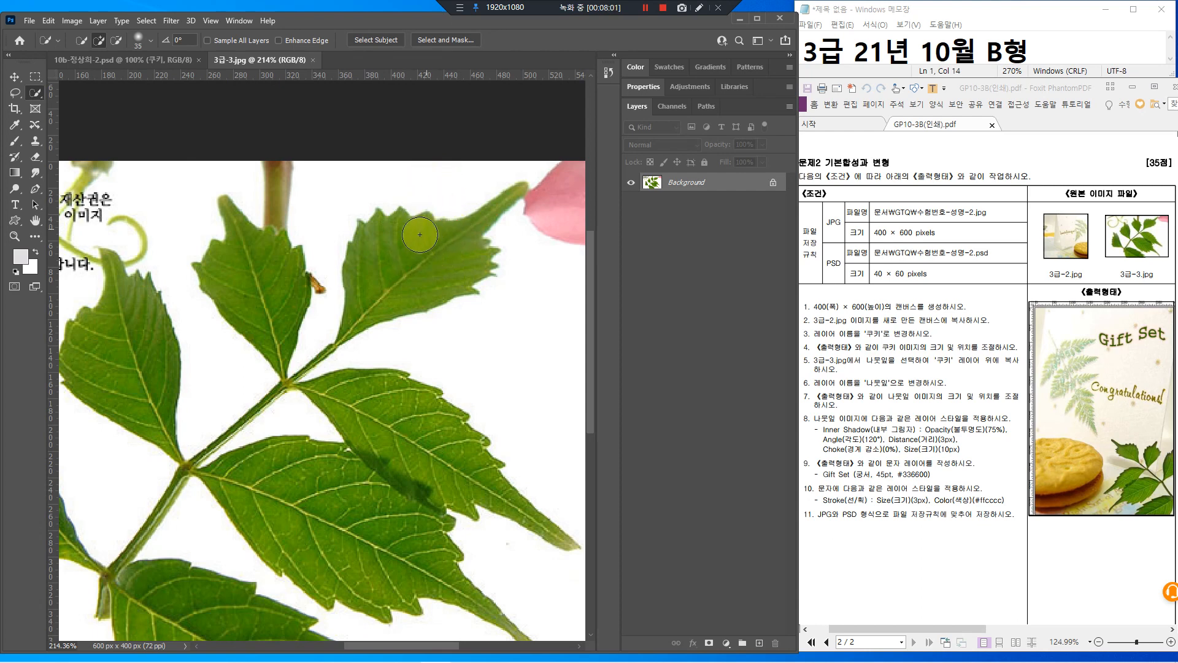
pyautogui.click(399, 263)
pyautogui.moveTo(263, 268); pyautogui.dragTo(280, 335)
pyautogui.moveTo(353, 418)
pyautogui.mouseDown()
pyautogui.moveTo(450, 465)
pyautogui.moveTo(424, 499)
pyautogui.moveTo(364, 533)
pyautogui.moveTo(384, 570)
pyautogui.moveTo(355, 554)
pyautogui.moveTo(349, 513)
pyautogui.mouseUp()
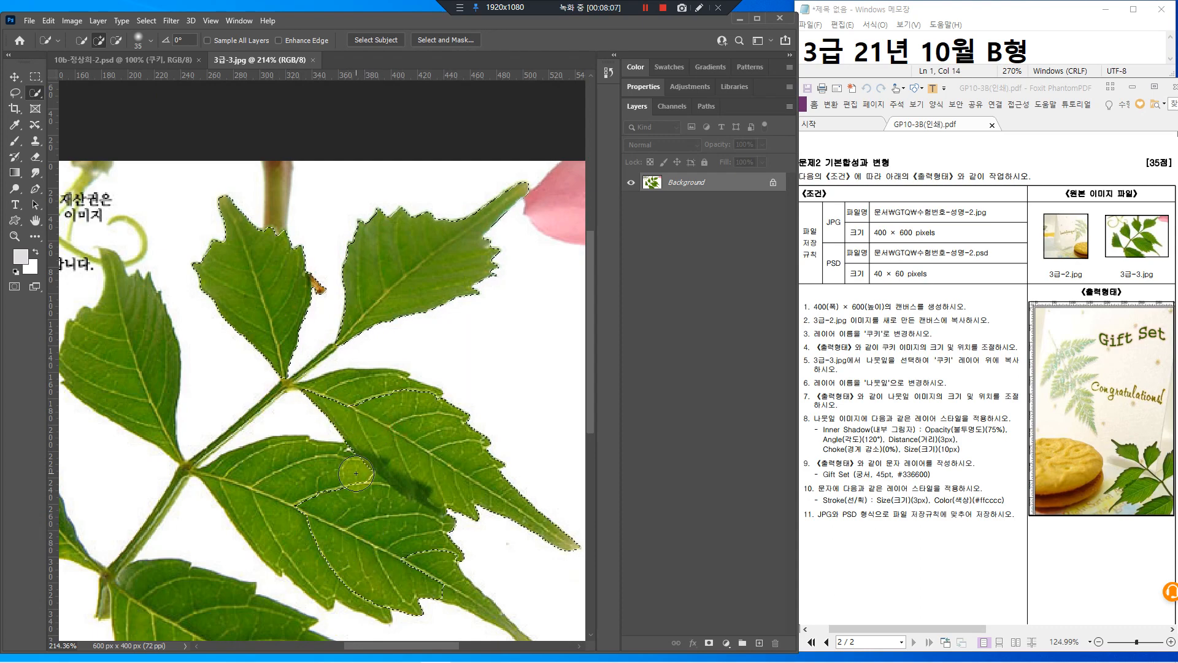
pyautogui.scroll(-2, 376, 472)
pyautogui.moveTo(377, 472); pyautogui.dragTo(399, 335)
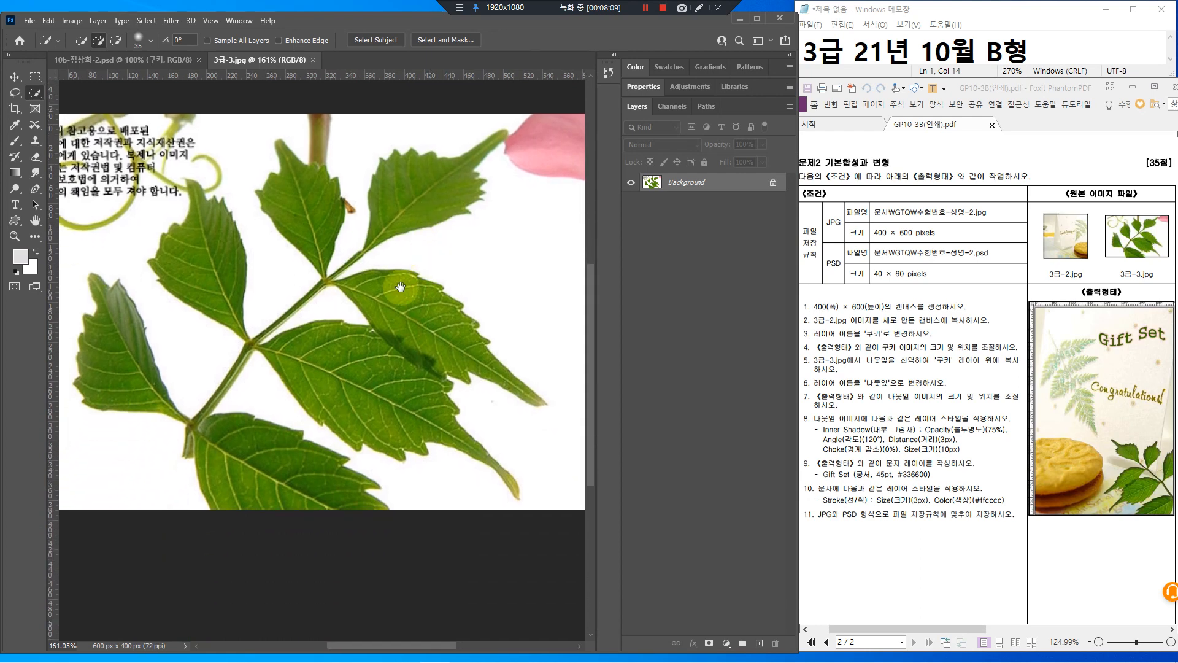
pyautogui.moveTo(383, 281)
pyautogui.mouseDown()
pyautogui.moveTo(455, 339)
pyautogui.moveTo(309, 350)
pyautogui.moveTo(386, 406)
pyautogui.moveTo(432, 411)
pyautogui.moveTo(347, 384)
pyautogui.moveTo(200, 459)
pyautogui.mouseUp()
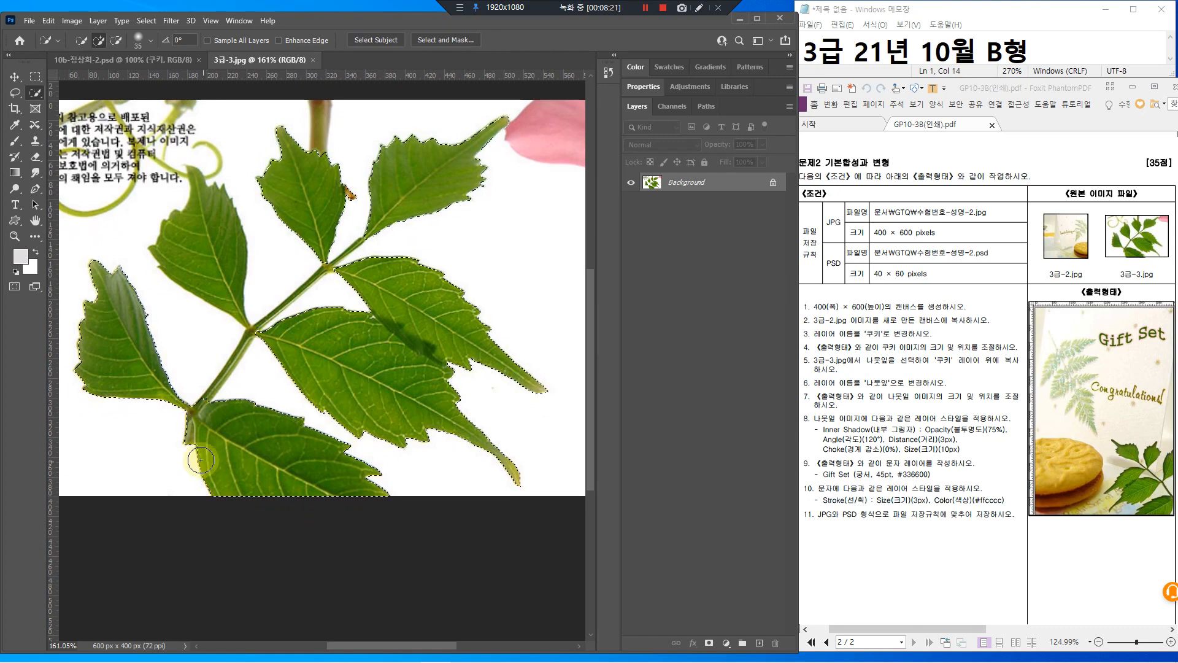
pyautogui.moveTo(206, 224)
pyautogui.mouseDown()
pyautogui.moveTo(198, 214)
pyautogui.moveTo(202, 265)
pyautogui.mouseUp()
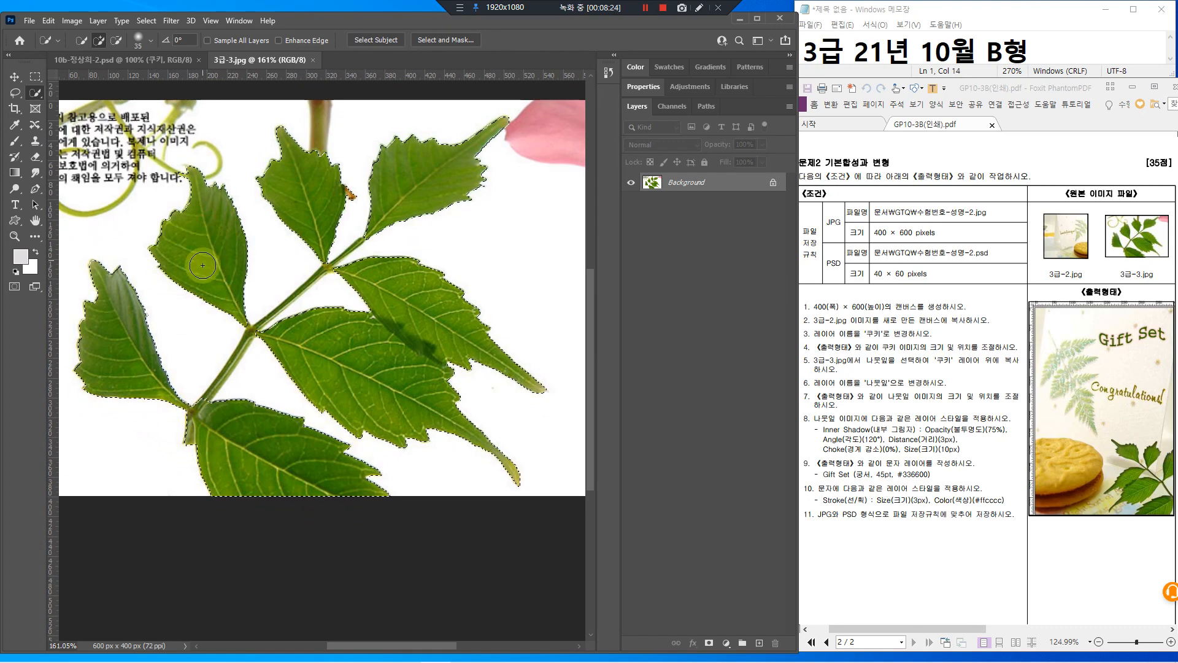
pyautogui.scroll(2, 178, 439)
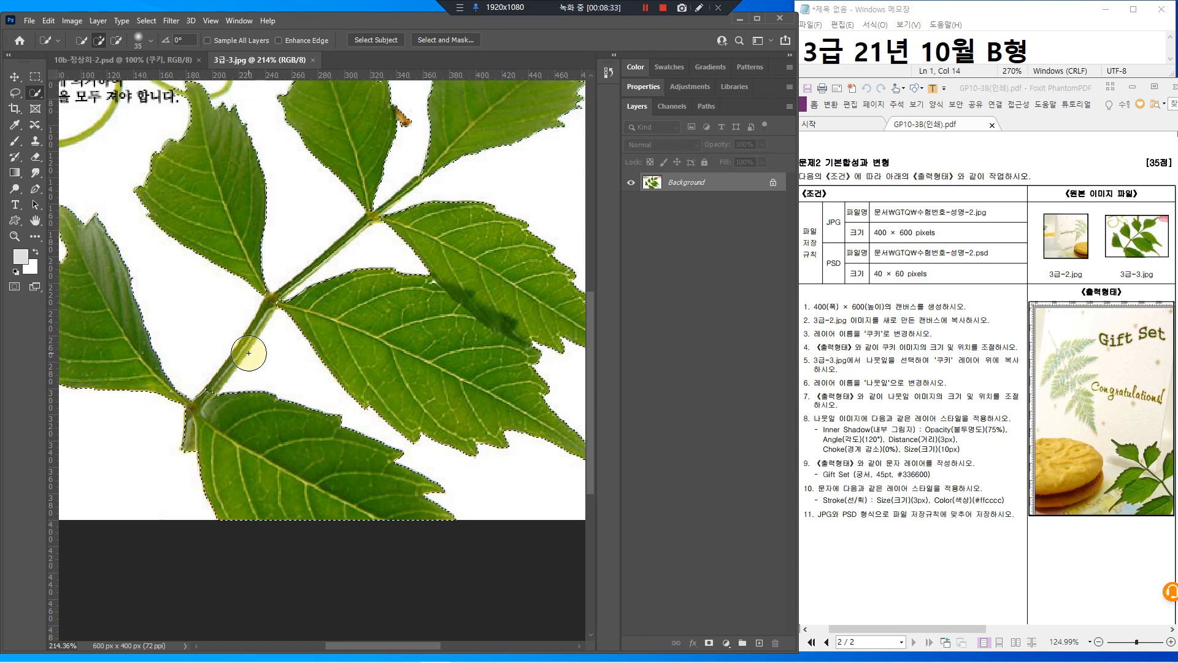
# Shrink the brush and subtract the small orange stem tip from the selection
pyautogui.press('[')
pyautogui.press('[')
pyautogui.press('[')
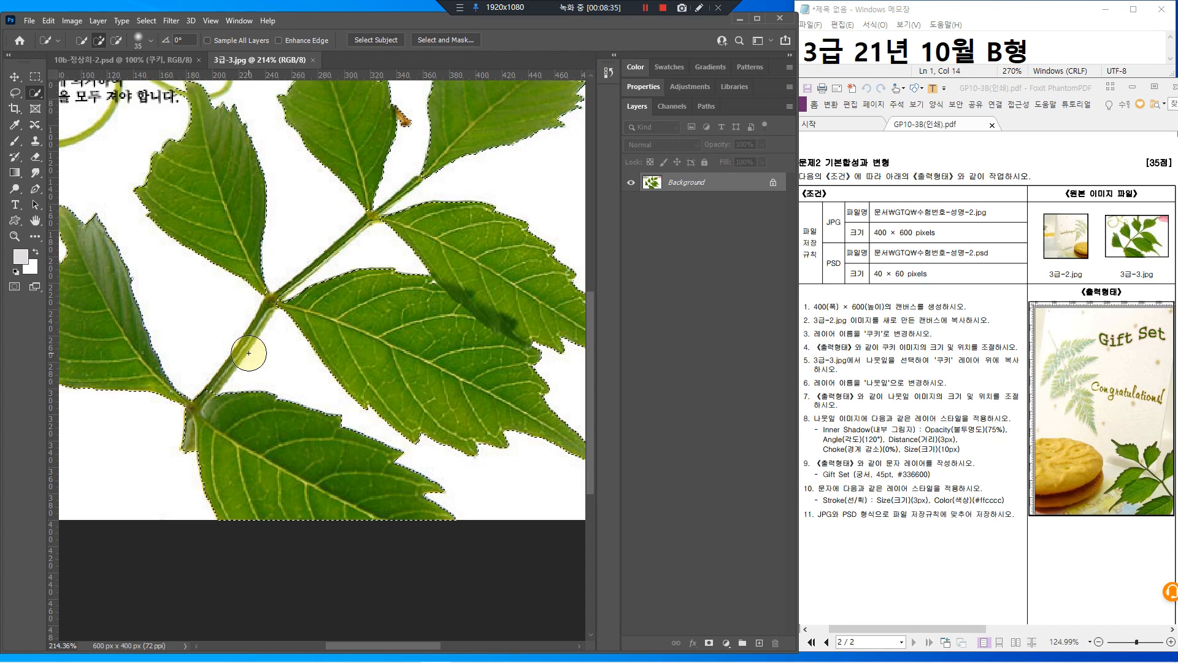
pyautogui.press('[')
pyautogui.press('[')
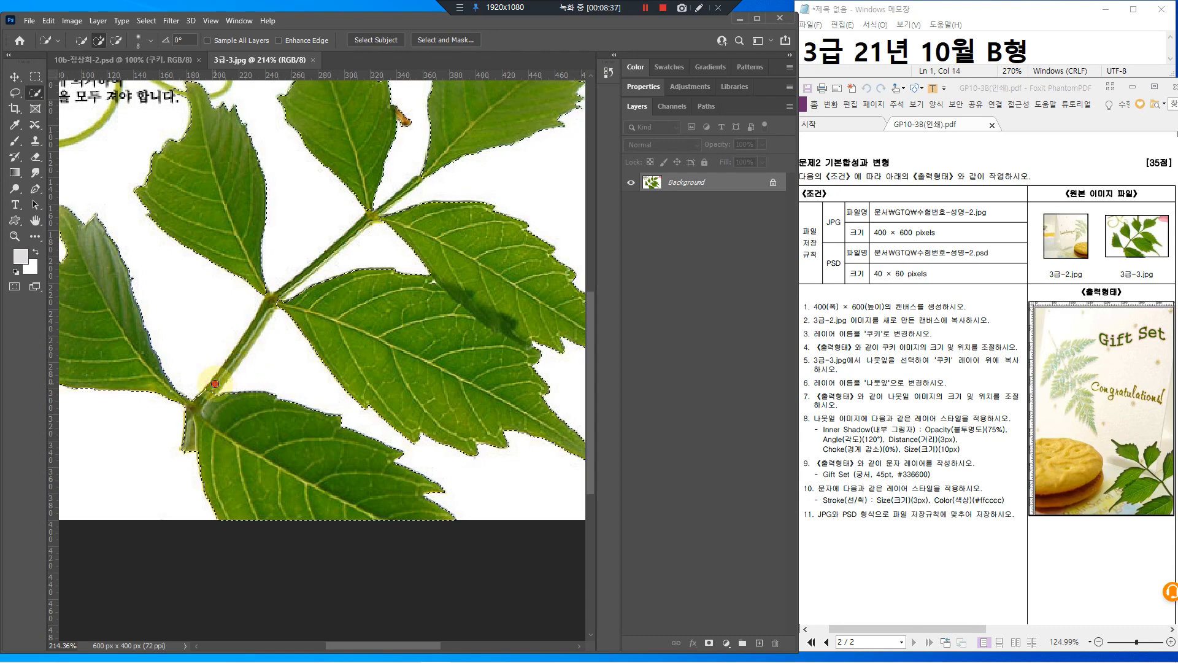
pyautogui.press('[')
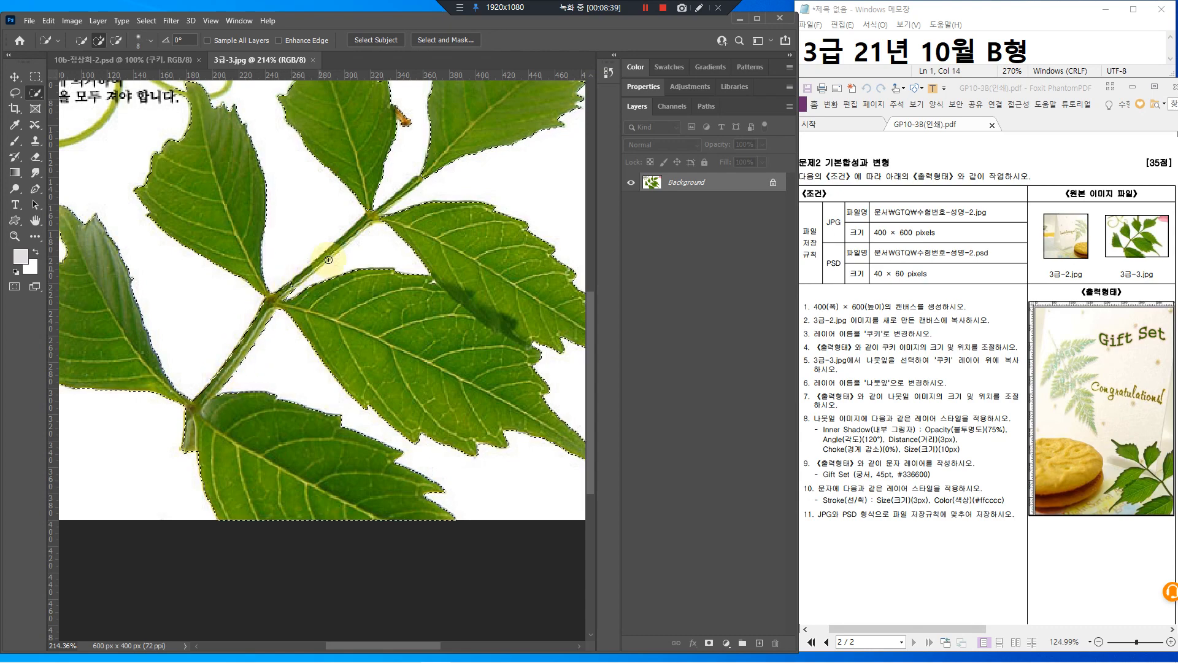
pyautogui.scroll(2, 332, 270)
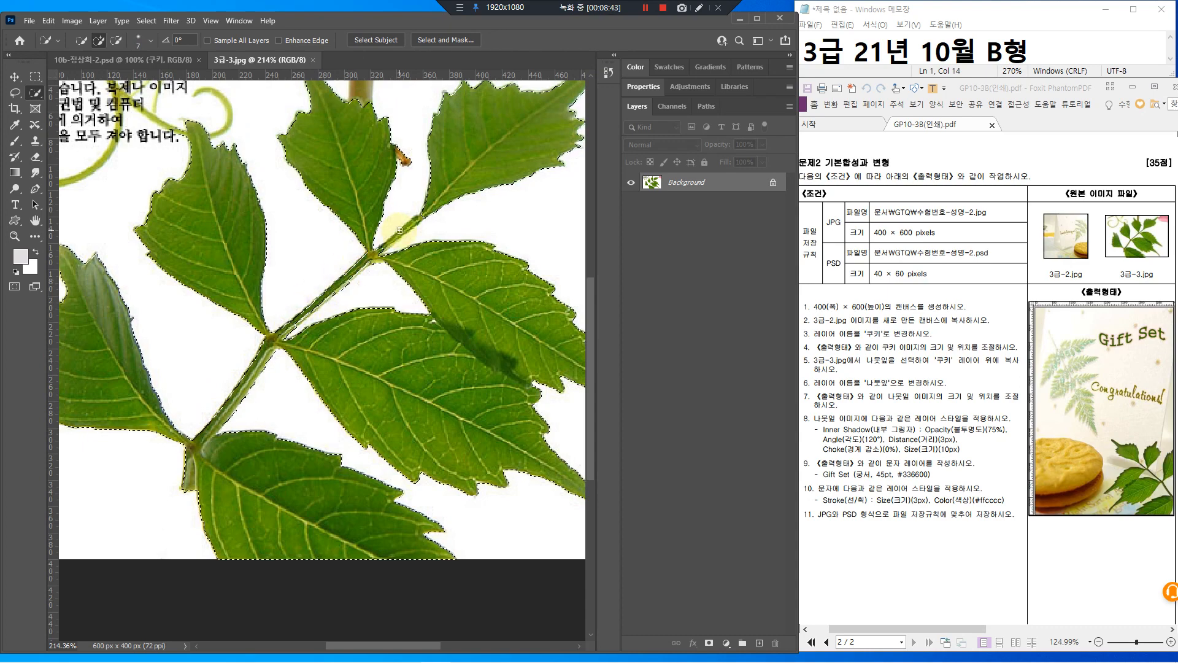
pyautogui.scroll(-3, 371, 245)
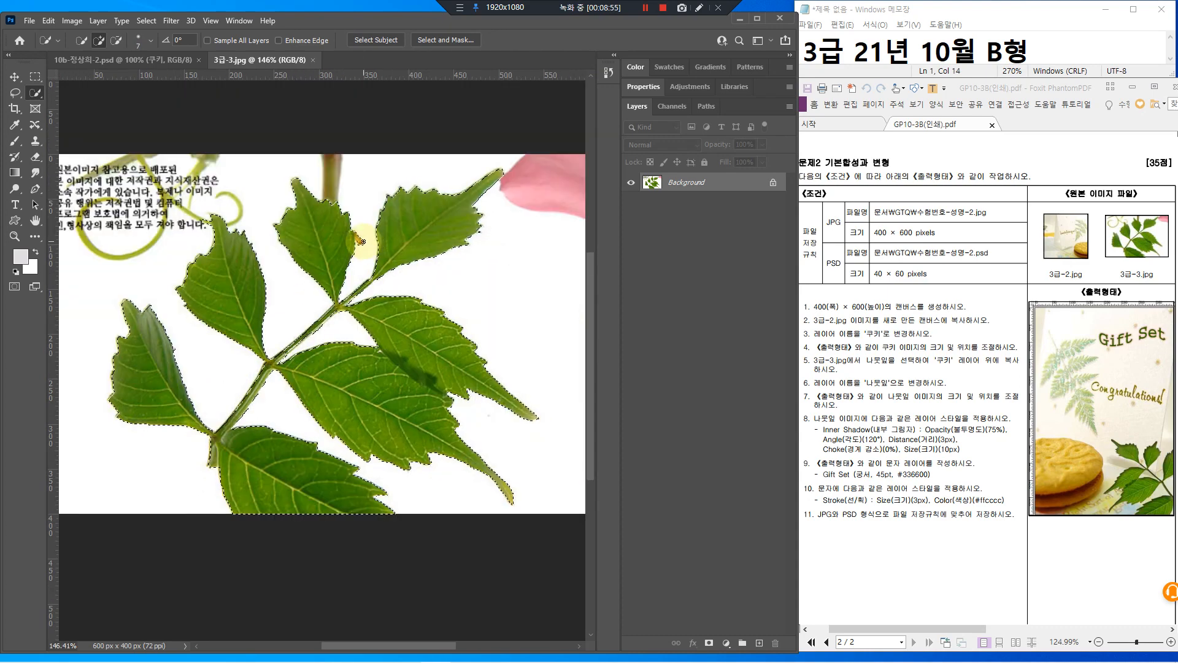
pyautogui.scroll(1, 363, 241)
pyautogui.scroll(4, 362, 241)
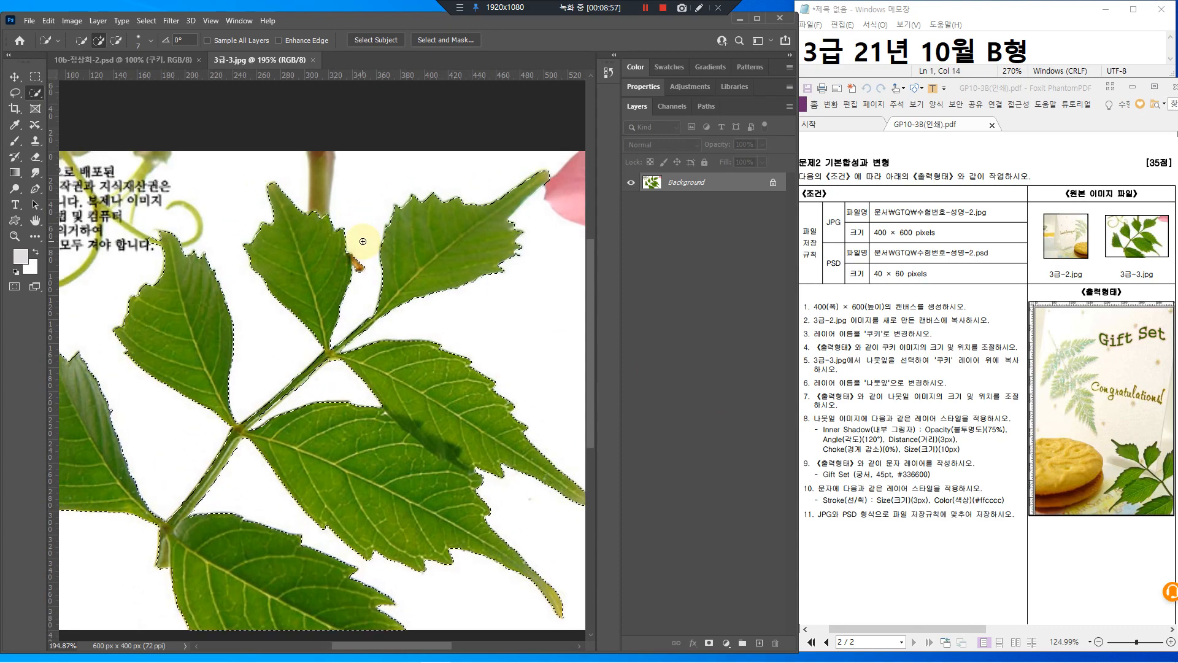
pyautogui.keyDown('alt'); pyautogui.click(361, 270); pyautogui.keyUp('alt')
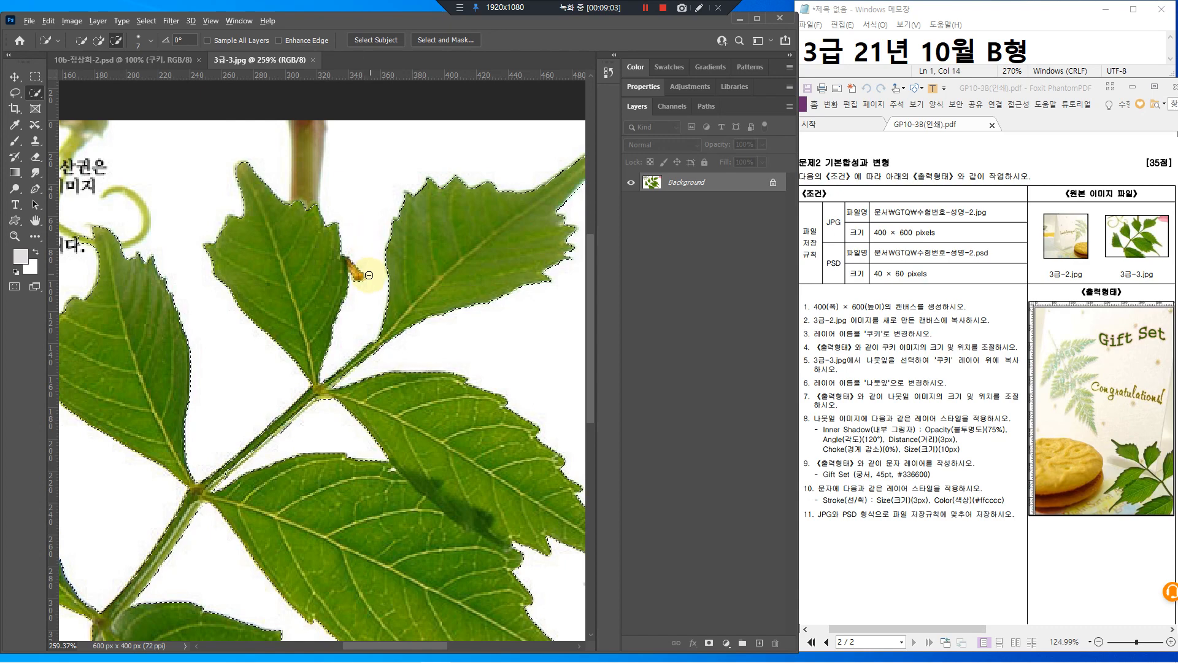
pyautogui.click(351, 255)
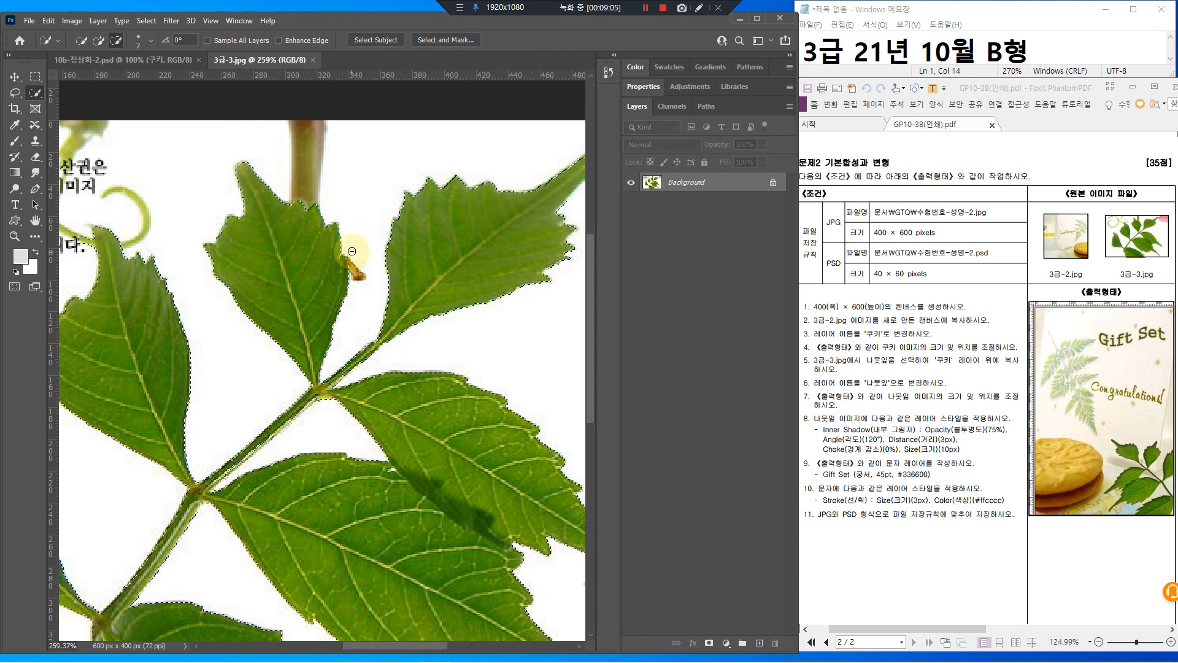
pyautogui.scroll(-4, 422, 335)
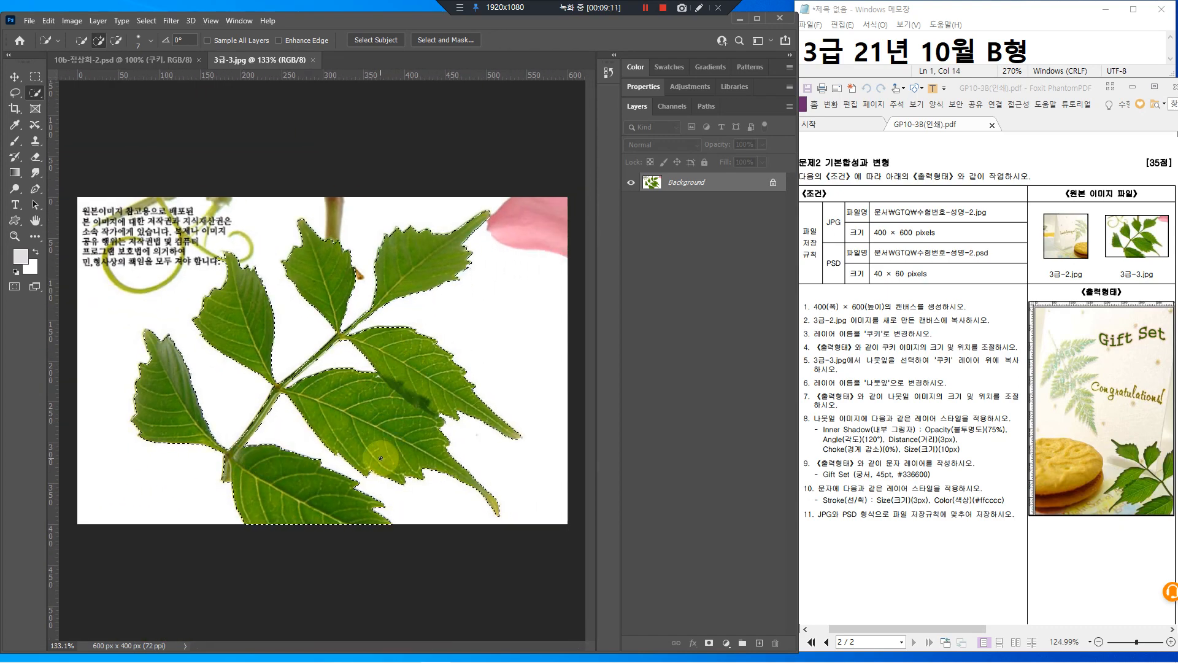
# Paste the leaf branch into the cookie card, flip it horizontally, and shrink it to about 60% at bottom right
pyautogui.click(77, 60)
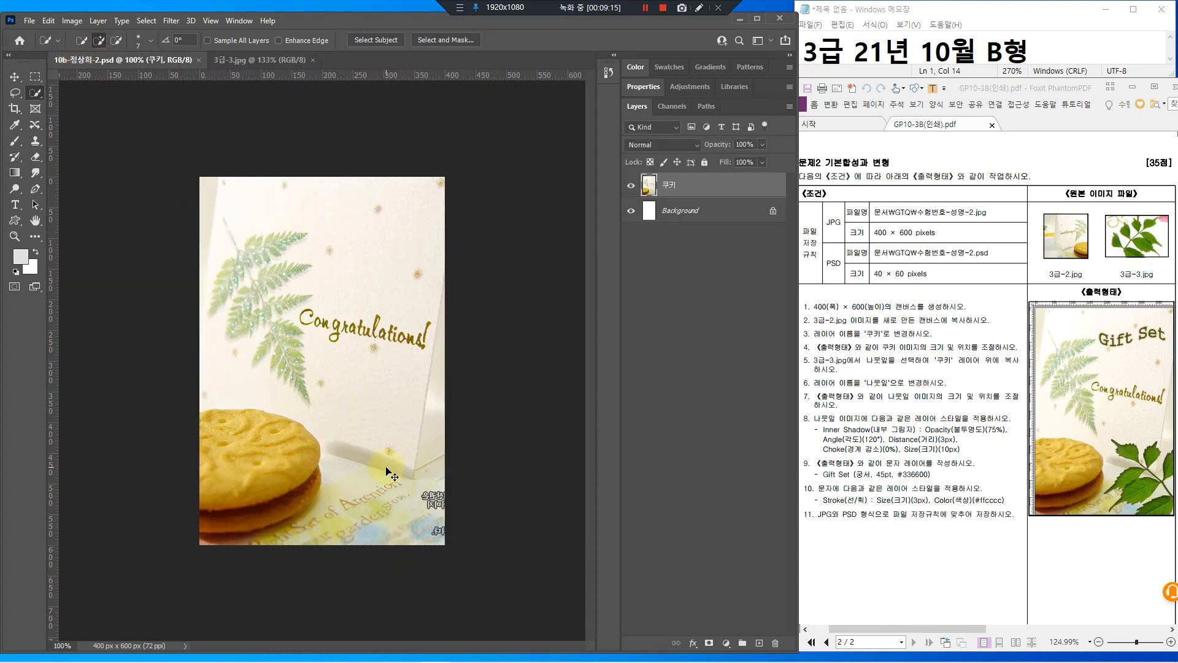
pyautogui.hotkey('ctrl', 'v')
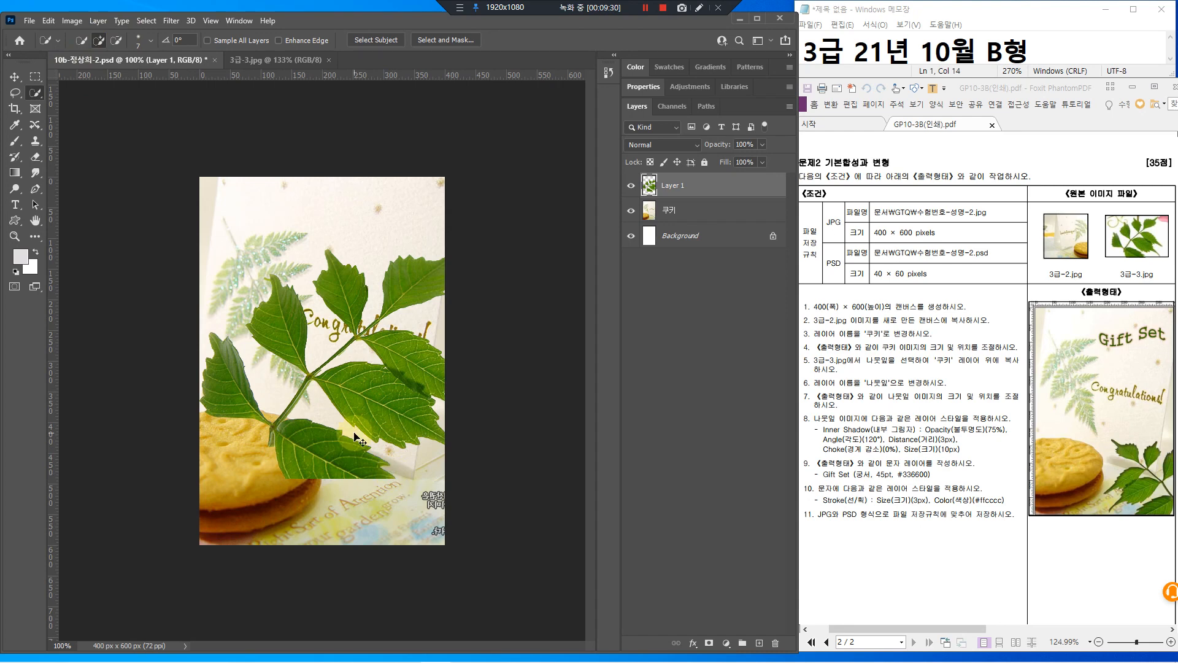
pyautogui.hotkey('ctrl', 't')
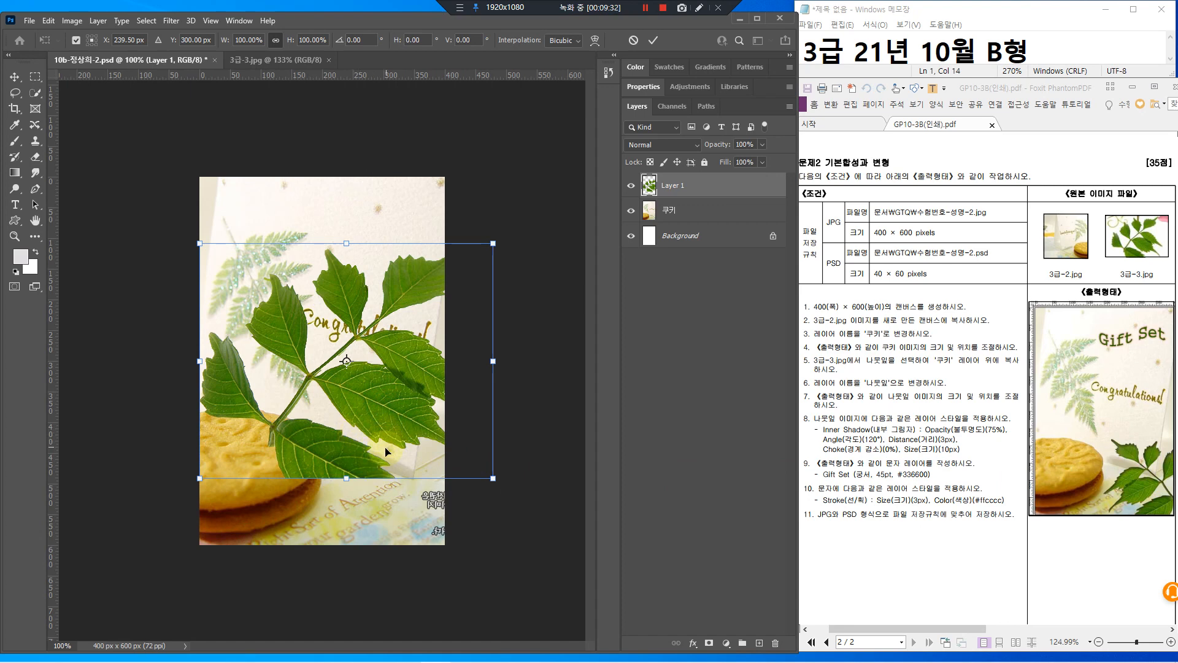
pyautogui.rightClick(386, 392)
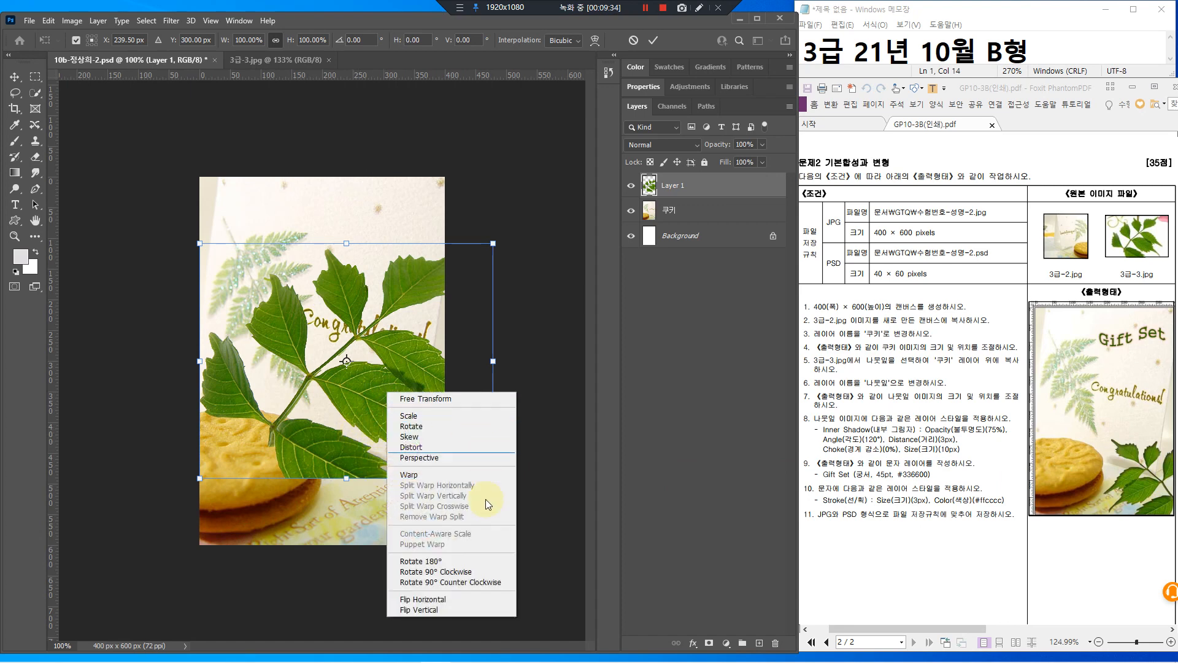
pyautogui.click(422, 600)
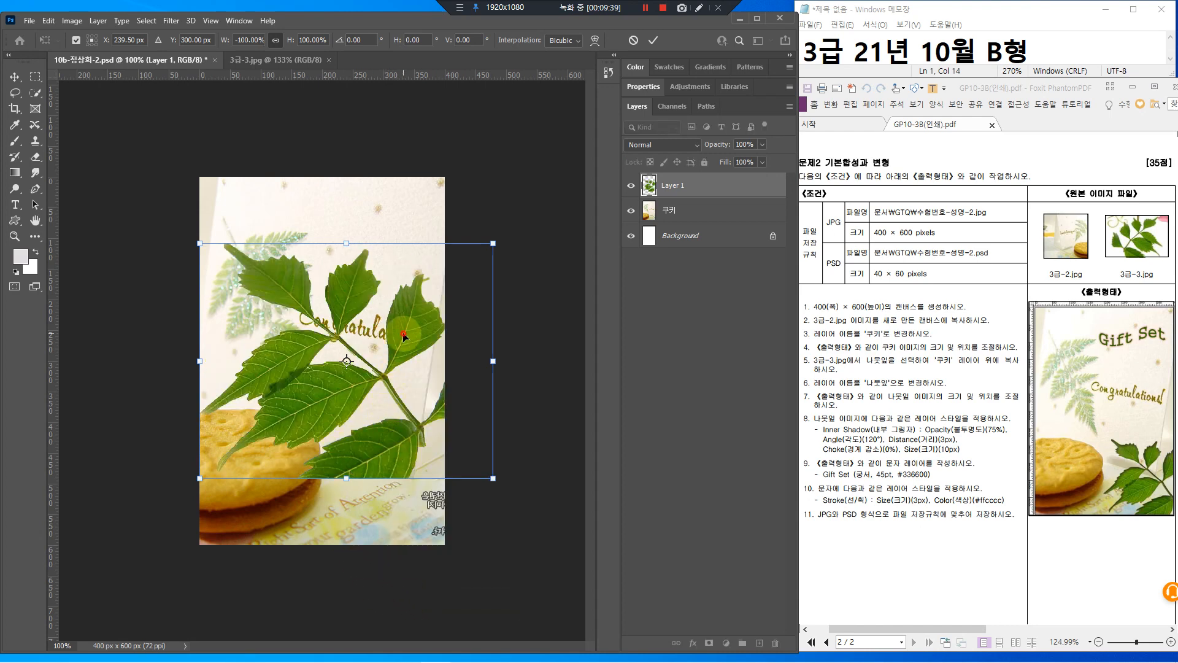
pyautogui.moveTo(403, 334); pyautogui.dragTo(401, 400)
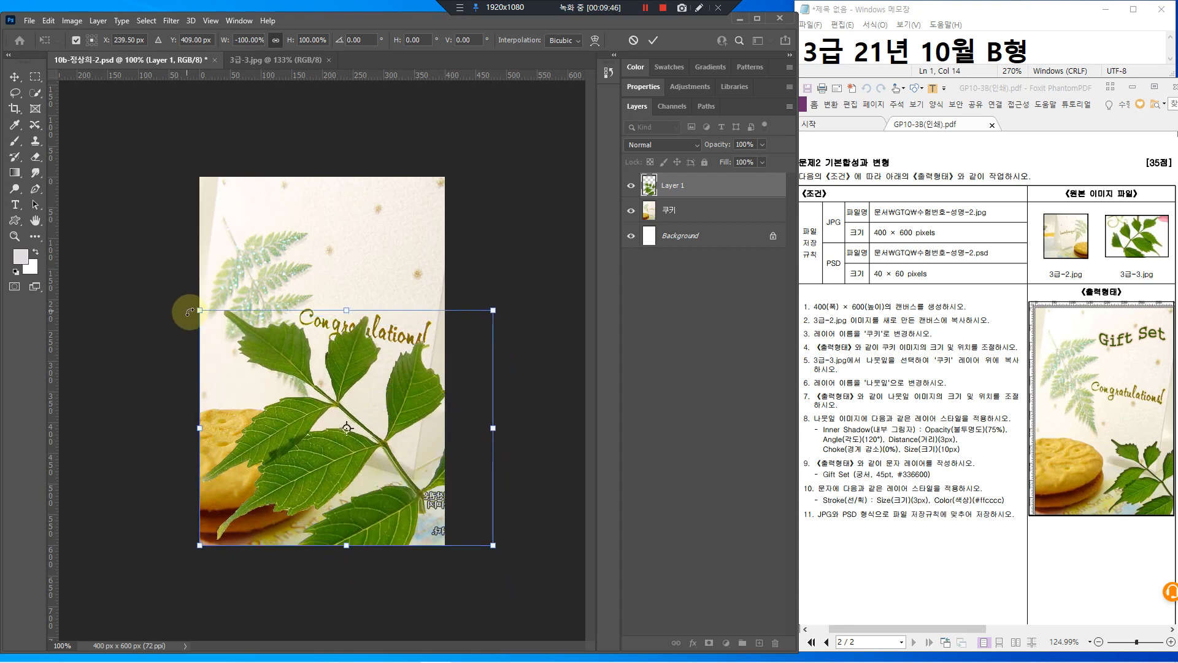
pyautogui.moveTo(200, 310); pyautogui.dragTo(314, 404)
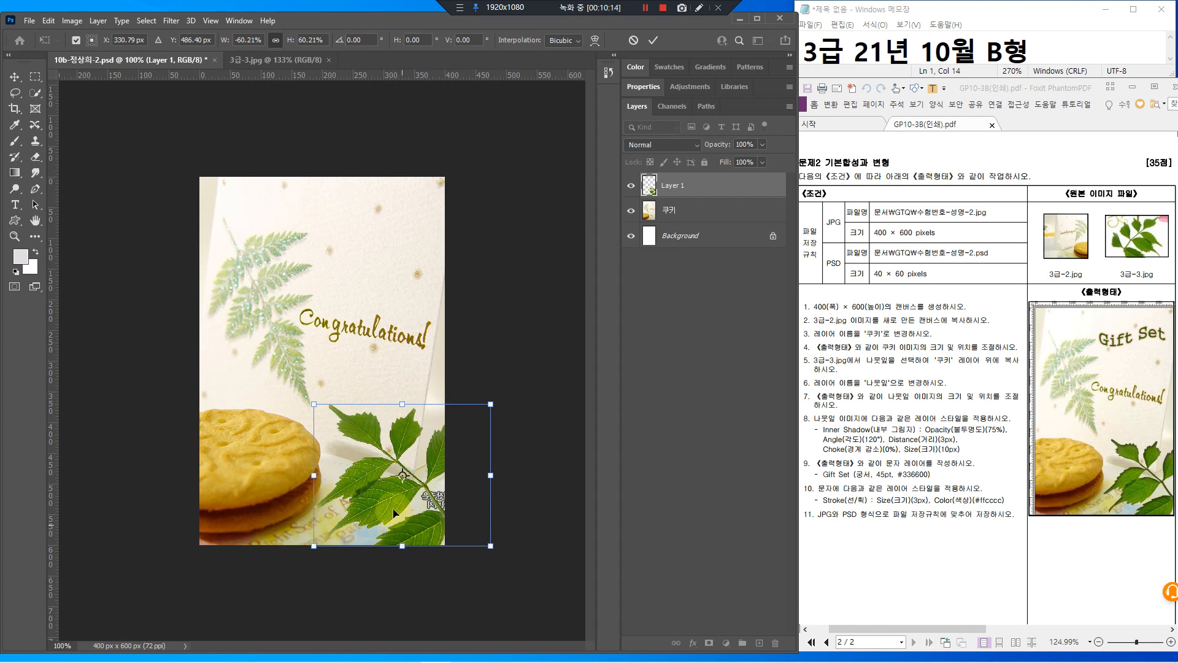
pyautogui.press('Return')
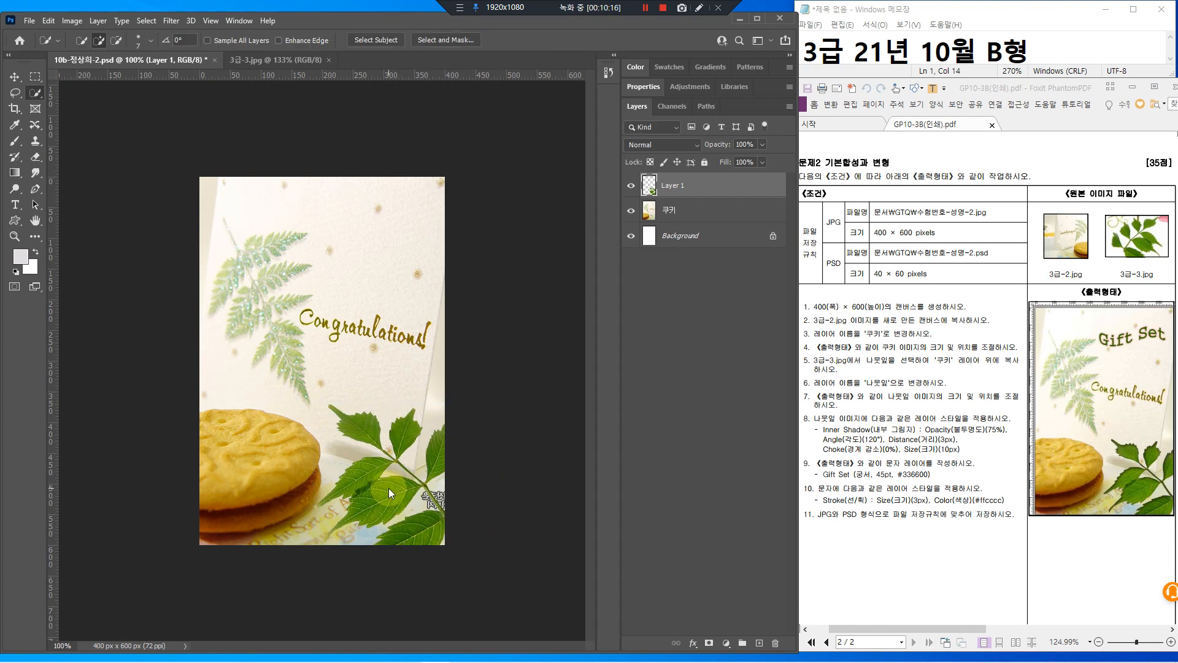
# Rename Layer 1 in the Layers panel to 나뭇잎
pyautogui.moveTo(844, 370)
pyautogui.mouseDown()
pyautogui.moveTo(878, 394)
pyautogui.moveTo(904, 394)
pyautogui.moveTo(893, 371)
pyautogui.moveTo(923, 346)
pyautogui.mouseUp()
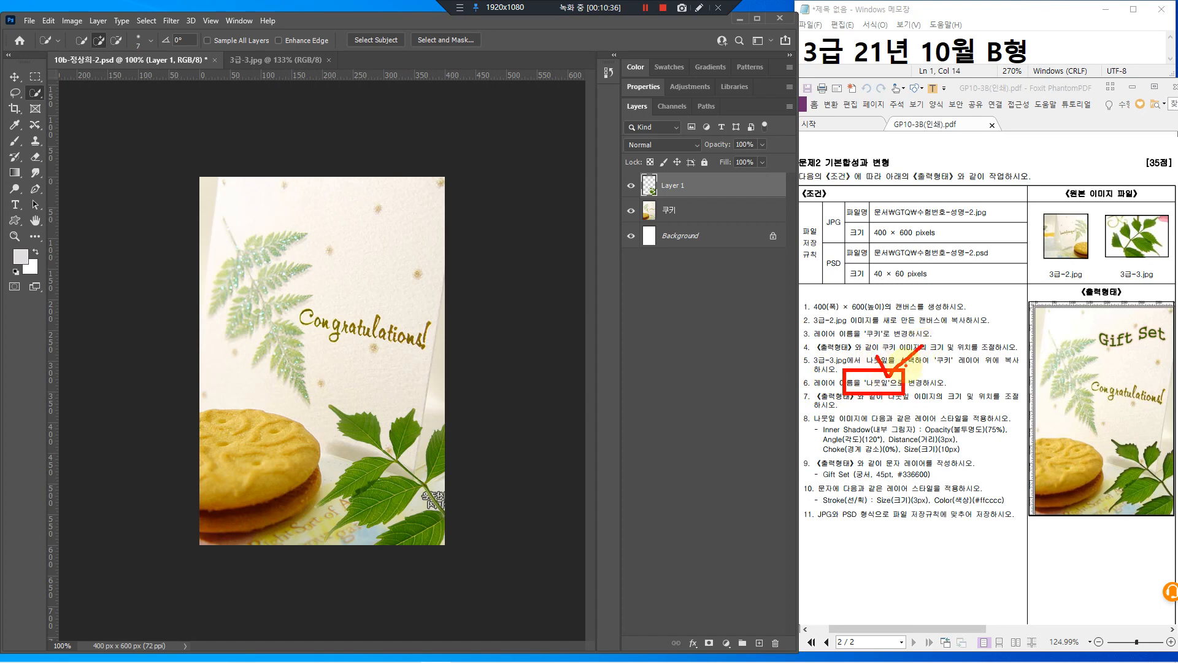
pyautogui.click(673, 187)
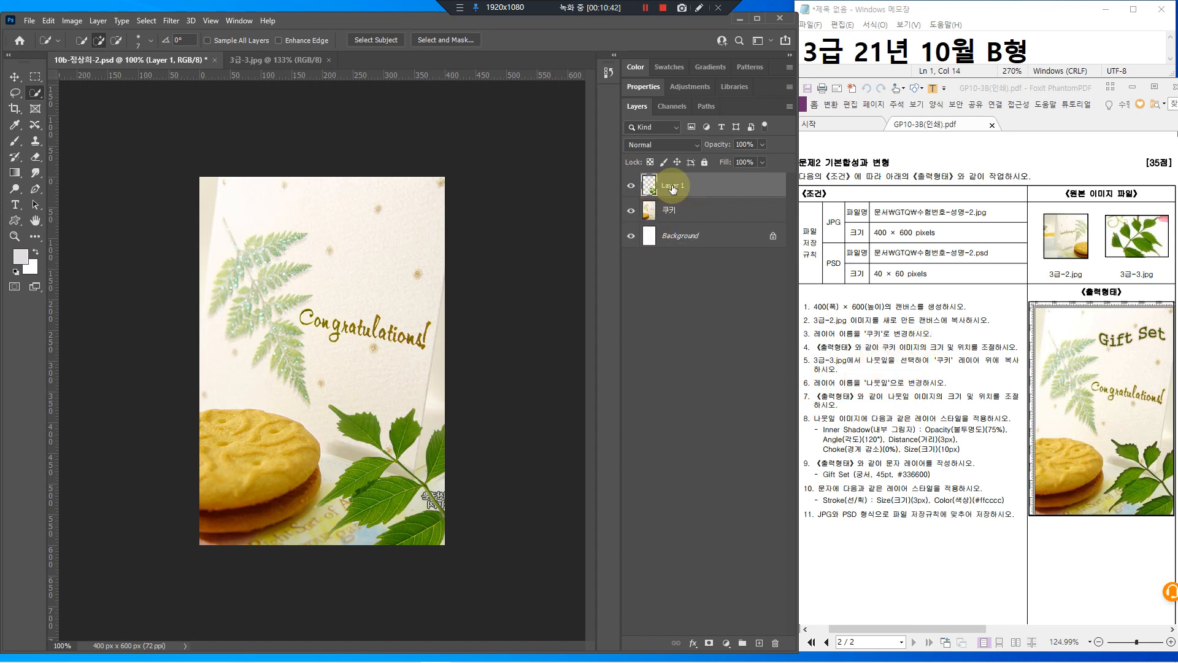
pyautogui.doubleClick(672, 185)
pyautogui.press('Return')
pyautogui.moveTo(815, 403)
pyautogui.mouseDown()
pyautogui.moveTo(959, 465)
pyautogui.moveTo(1009, 458)
pyautogui.moveTo(825, 431)
pyautogui.mouseUp()
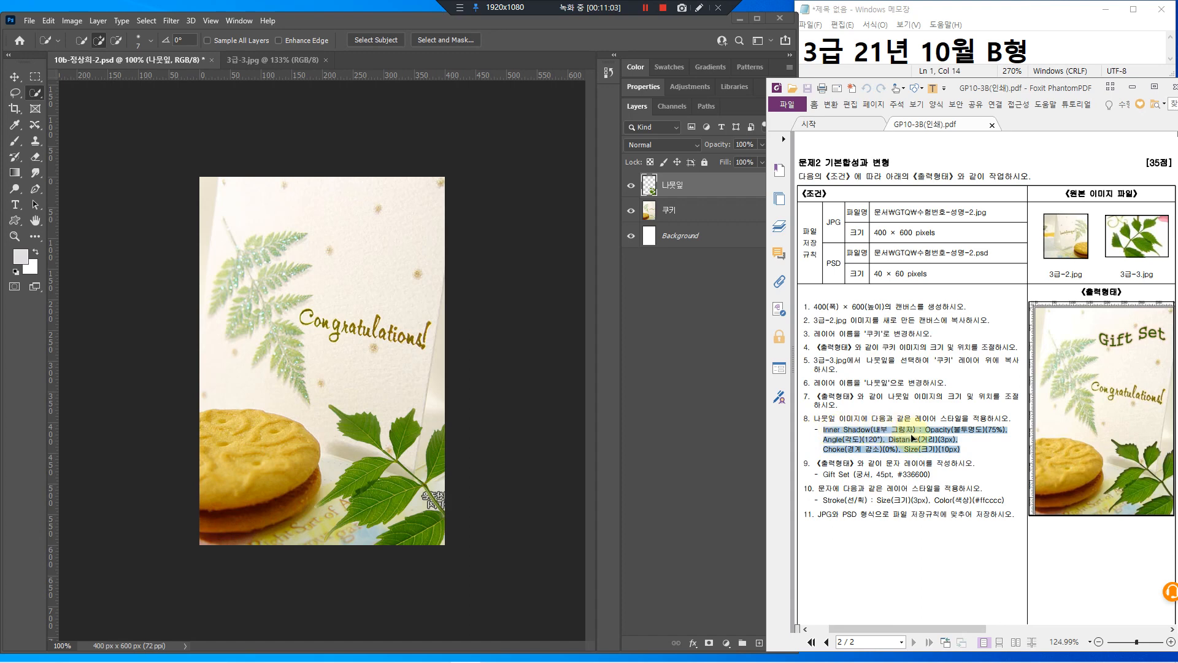
pyautogui.click(723, 190)
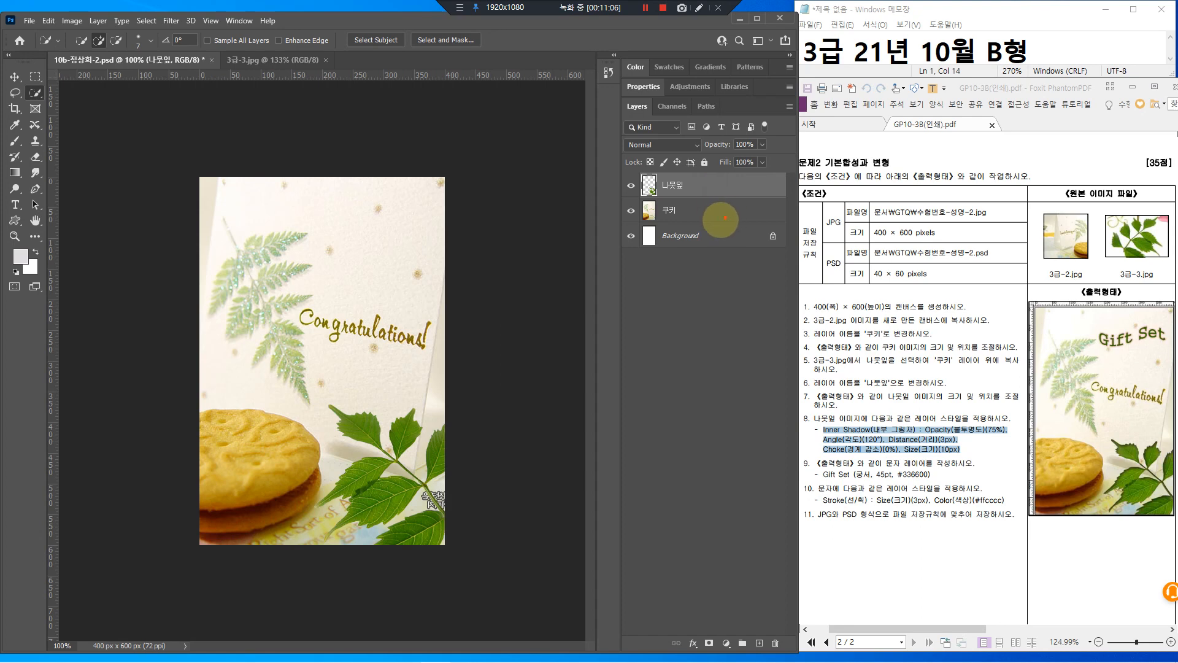
pyautogui.moveTo(701, 179)
pyautogui.mouseDown()
pyautogui.moveTo(760, 195)
pyautogui.moveTo(726, 168)
pyautogui.moveTo(731, 184)
pyautogui.moveTo(761, 158)
pyautogui.mouseUp()
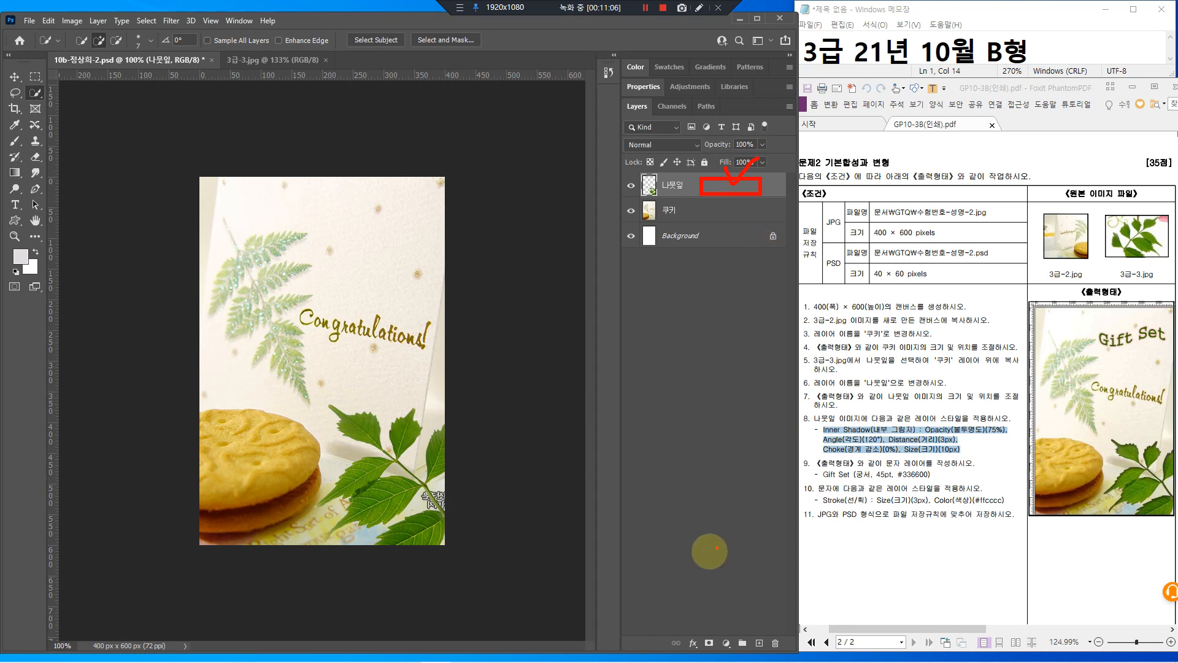
pyautogui.moveTo(679, 635)
pyautogui.mouseDown()
pyautogui.moveTo(699, 653)
pyautogui.moveTo(695, 635)
pyautogui.moveTo(721, 603)
pyautogui.mouseUp()
pyautogui.rightClick(721, 603)
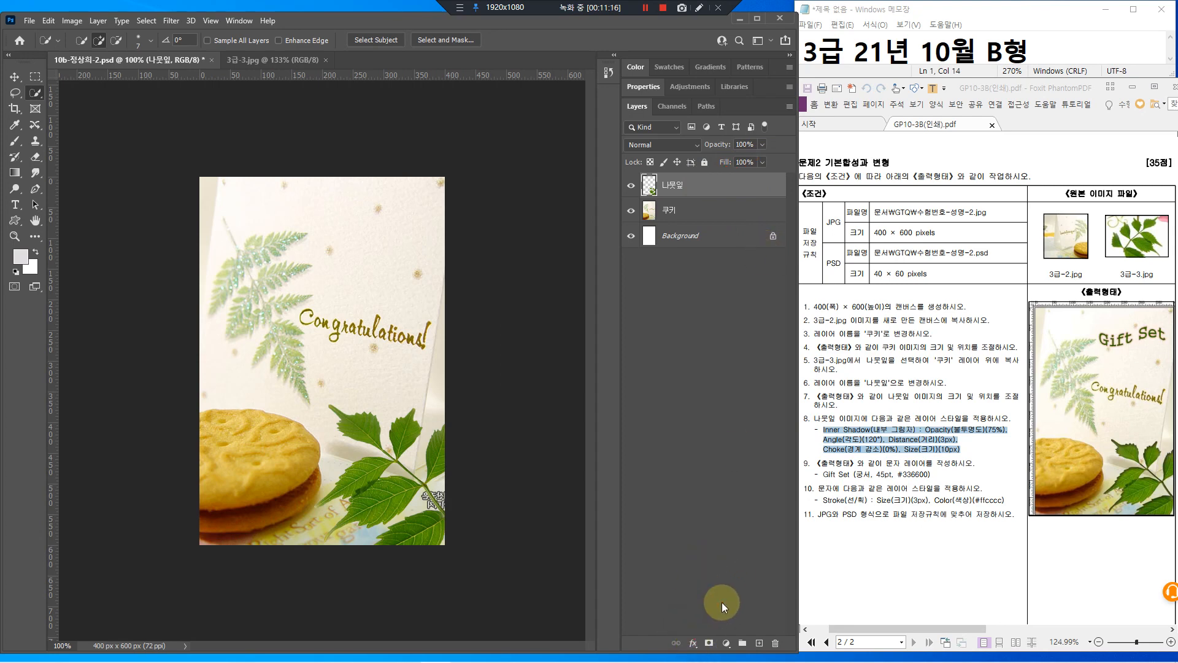
# Open Layer Style for the 나뭇잎 layer and enable Inner Shadow
pyautogui.click(734, 189)
pyautogui.doubleClick(733, 191)
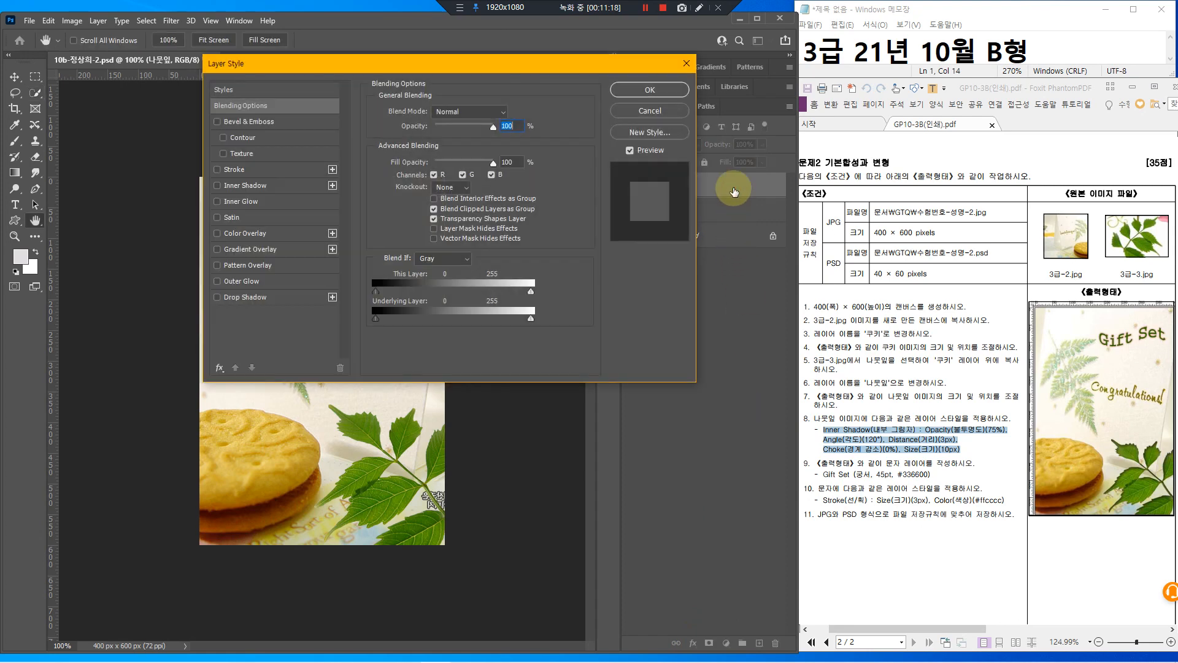
pyautogui.click(263, 187)
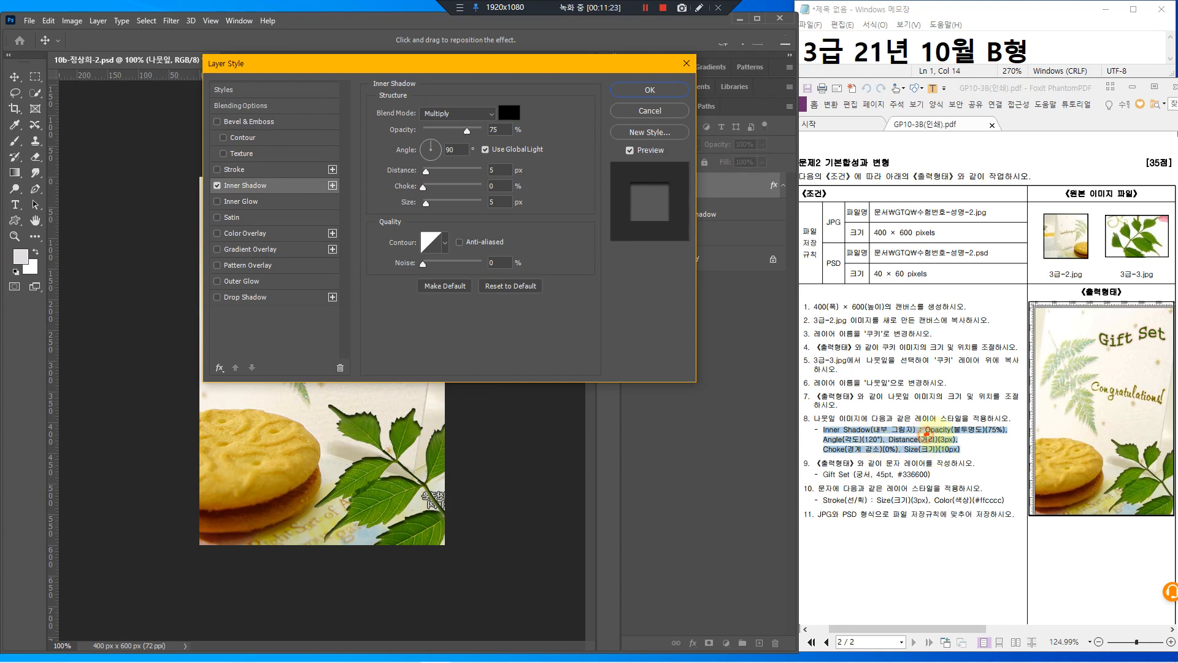
pyautogui.moveTo(925, 435); pyautogui.dragTo(997, 428)
pyautogui.moveTo(821, 447); pyautogui.dragTo(863, 442)
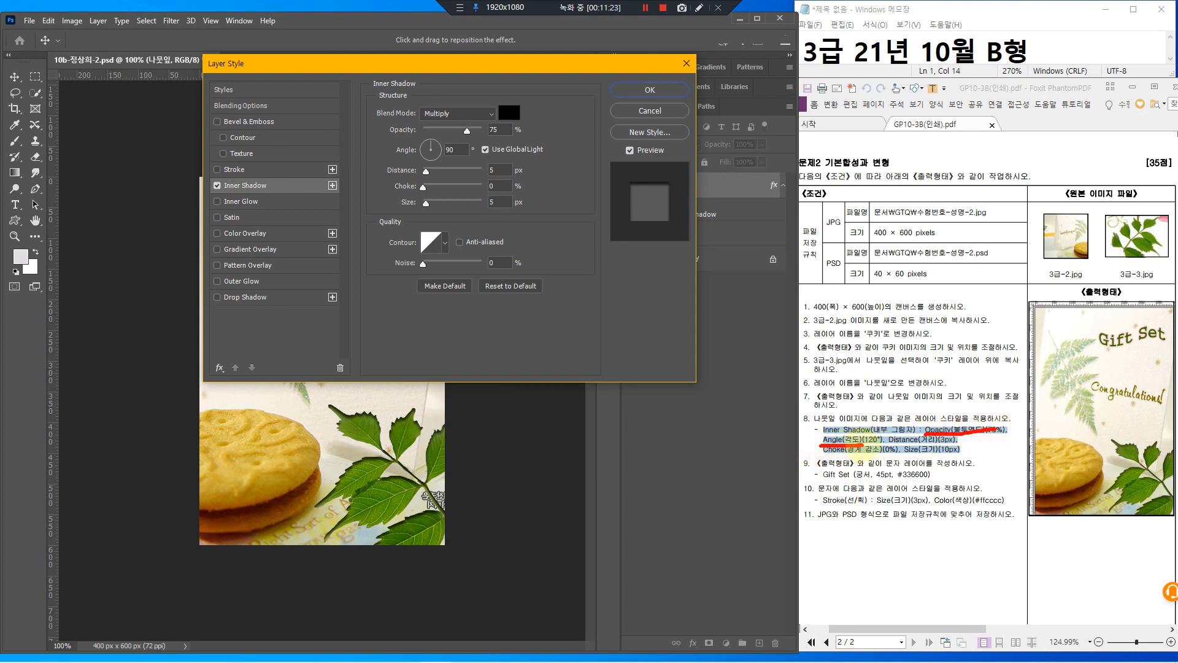
pyautogui.moveTo(544, 98)
pyautogui.mouseDown()
pyautogui.moveTo(579, 183)
pyautogui.moveTo(581, 277)
pyautogui.moveTo(564, 303)
pyautogui.mouseUp()
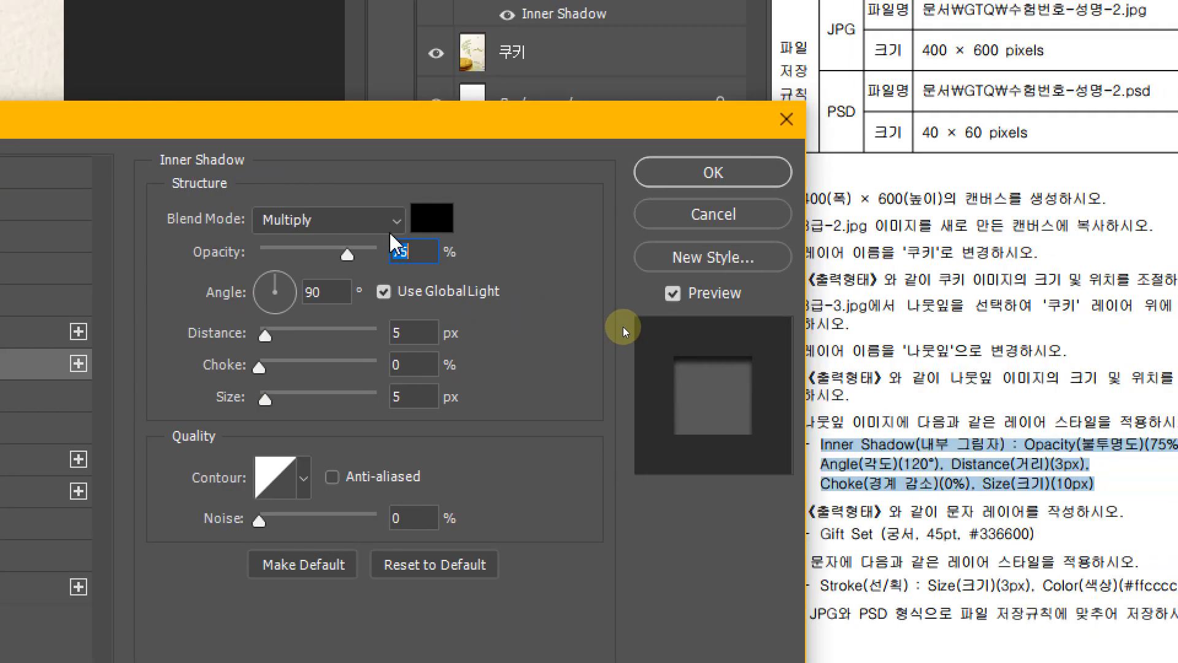
# Set the Inner Shadow to 75% opacity, 120° angle, 3 px distance, 0% choke, 10 px size, and apply it
pyautogui.click(486, 134)
pyautogui.press('Tab')
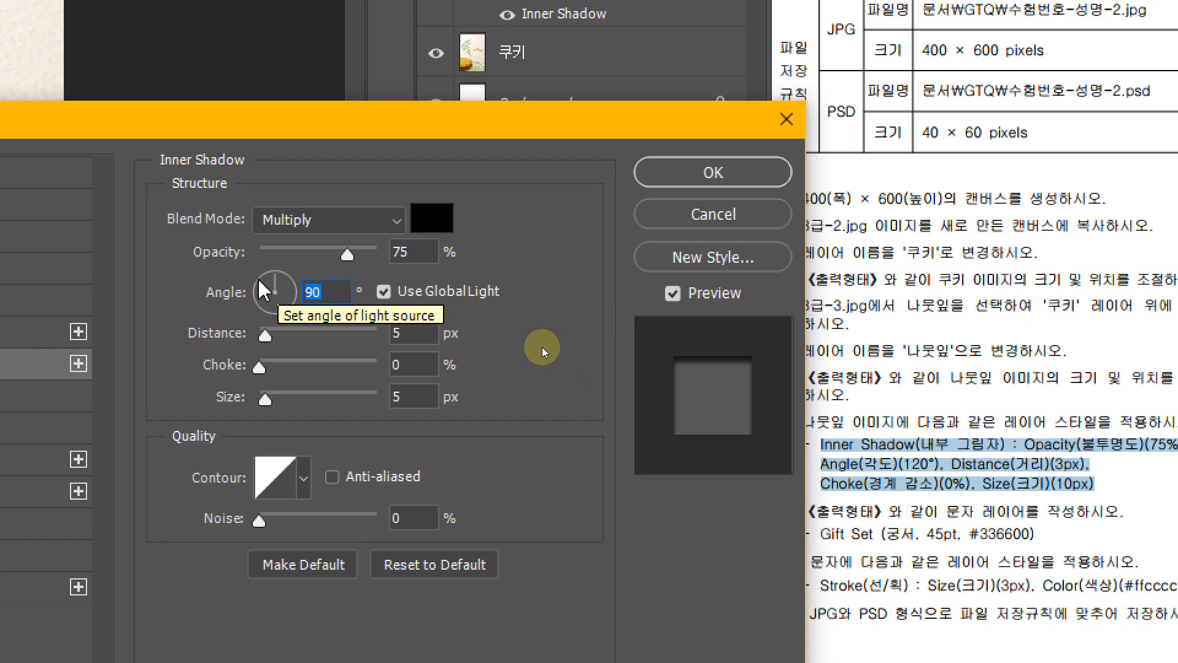
pyautogui.write('120')
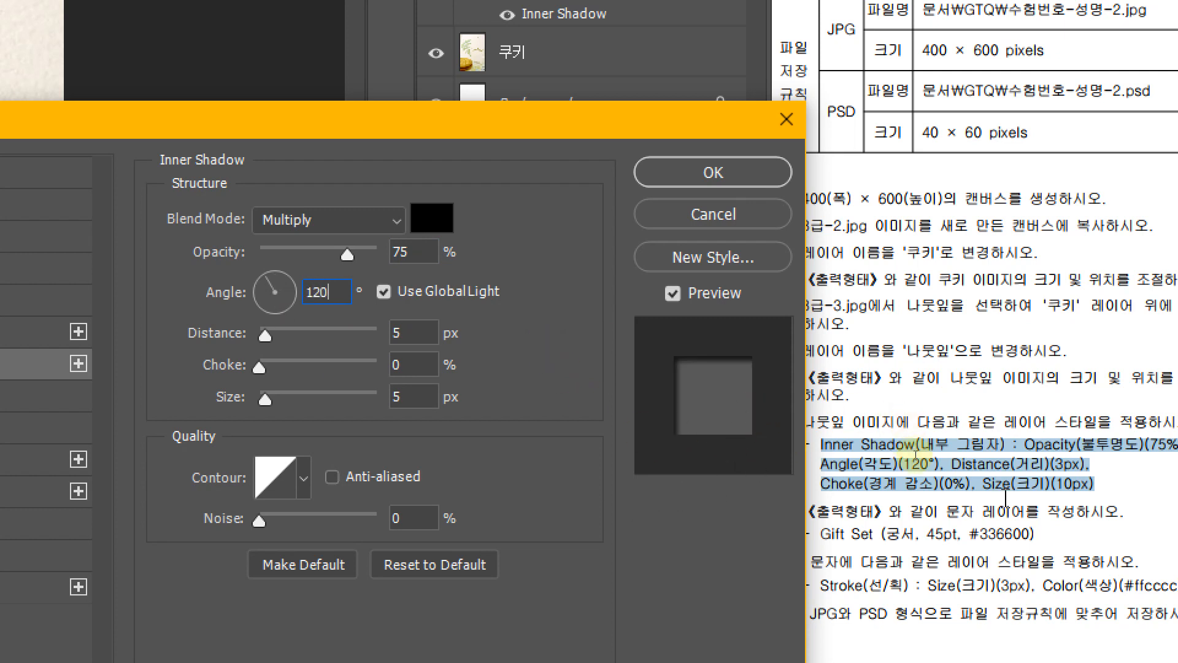
pyautogui.click(422, 331)
pyautogui.moveTo(422, 332); pyautogui.dragTo(356, 323)
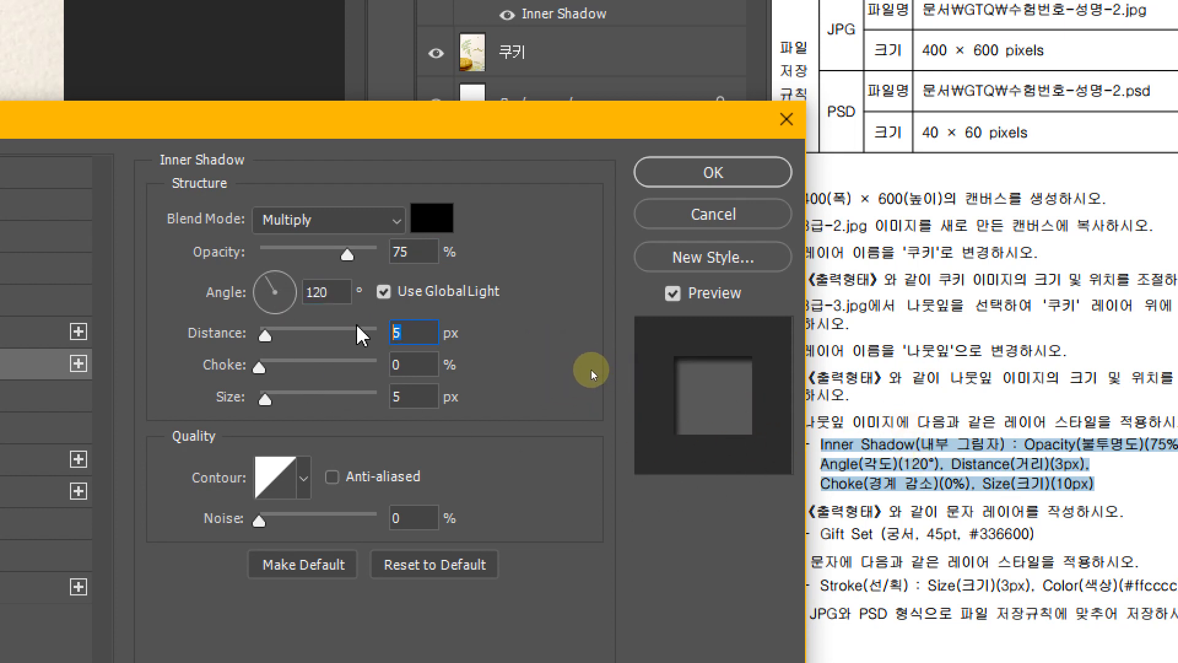
pyautogui.write('3')
pyautogui.press('Tab')
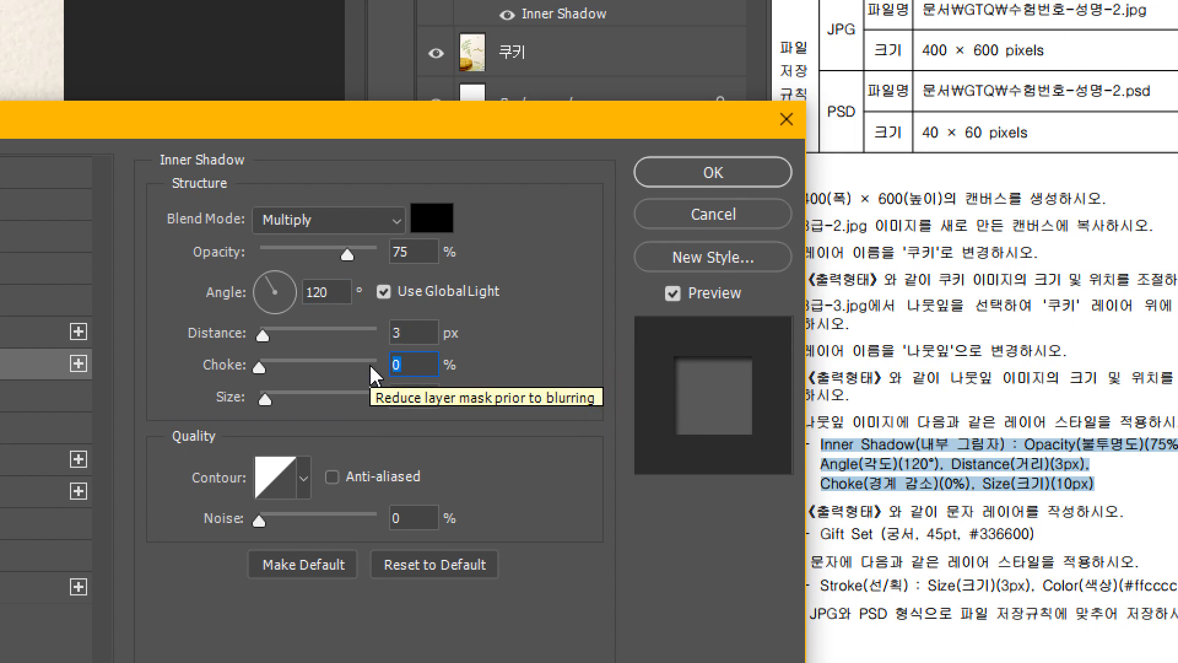
pyautogui.write('0')
pyautogui.press('Tab')
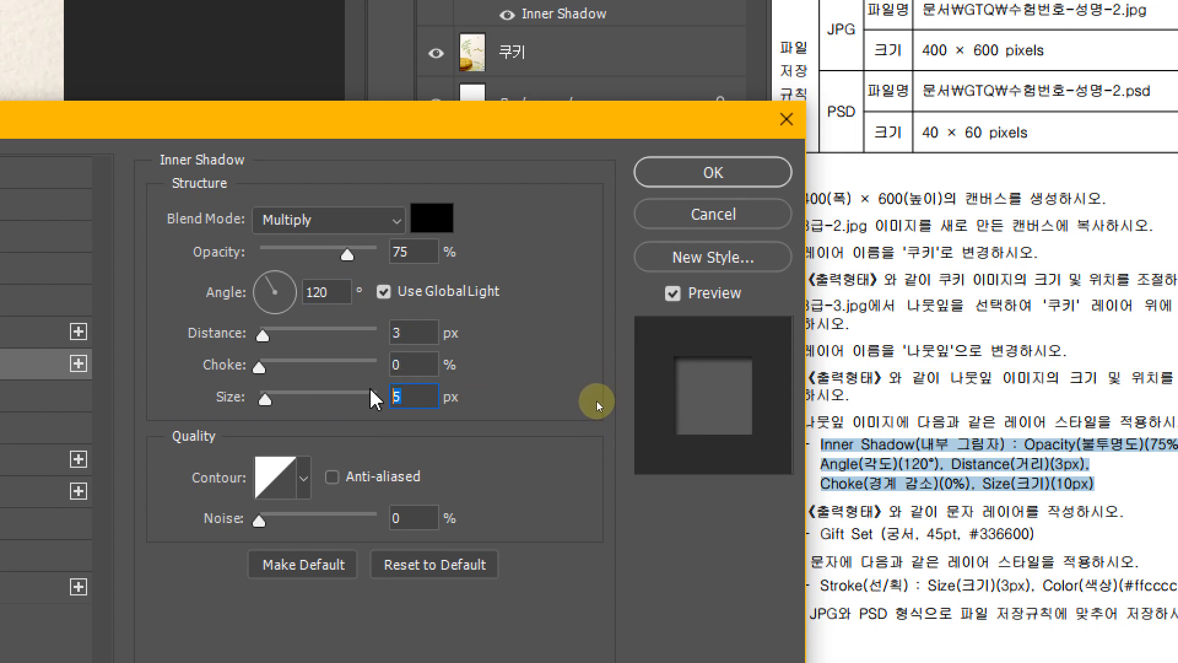
pyautogui.write('10')
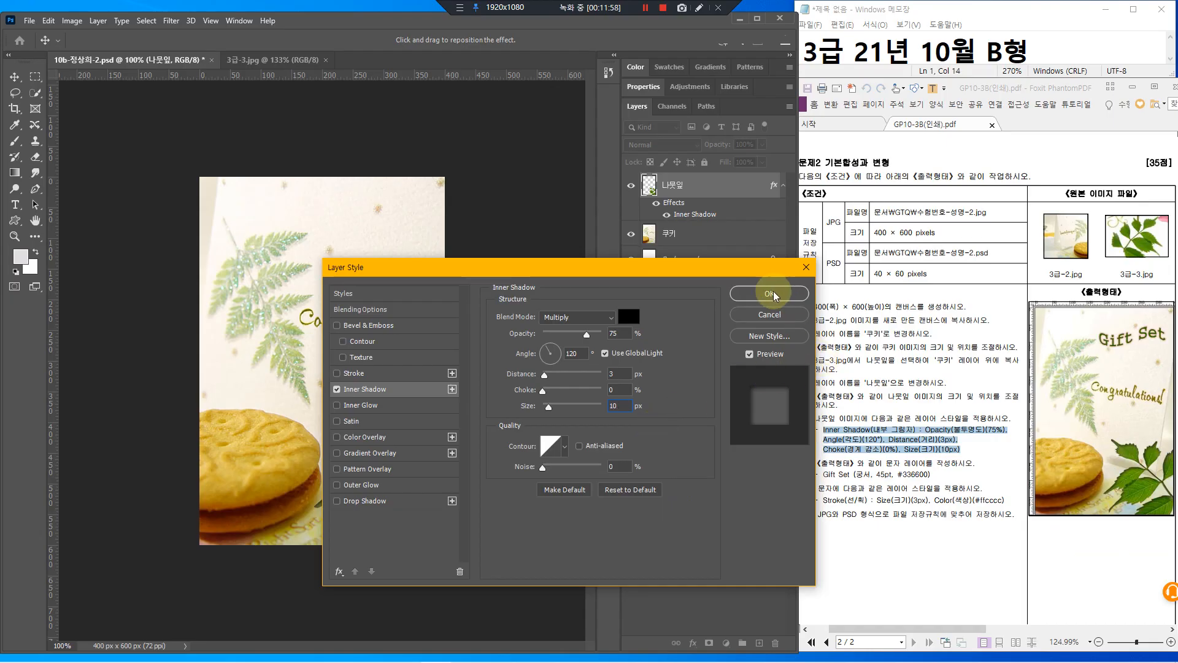
pyautogui.click(770, 294)
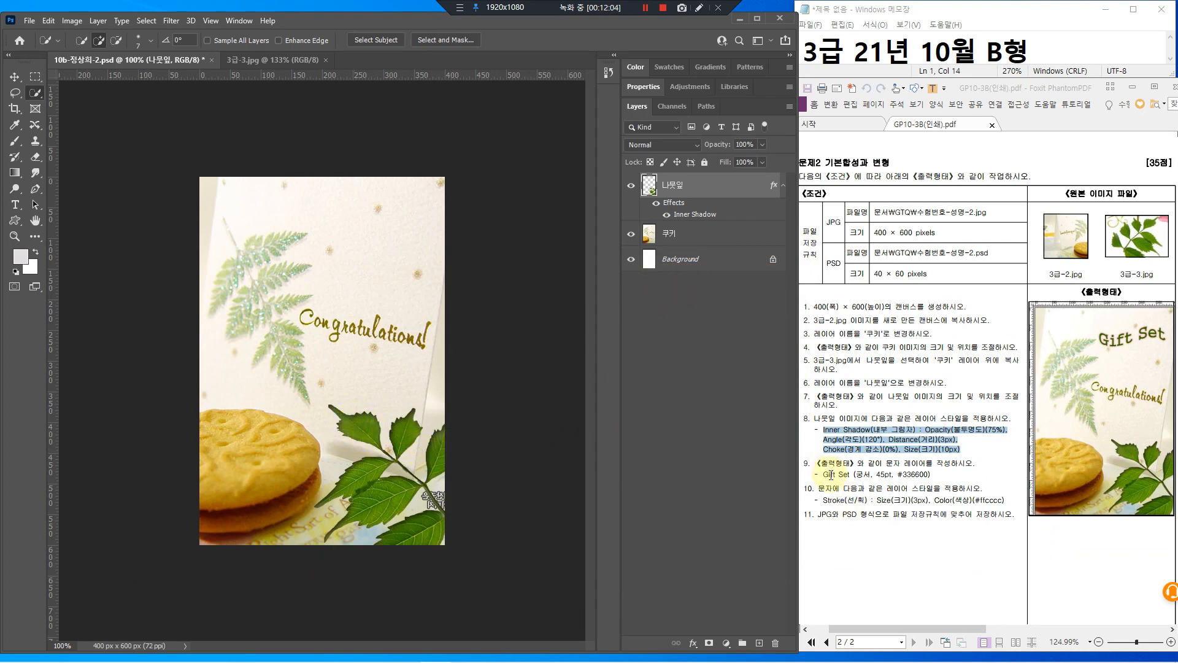
# Create a horizontal text layer reading 'Gift Set' near the top of the card
pyautogui.moveTo(818, 463); pyautogui.dragTo(932, 470)
pyautogui.moveTo(1154, 325); pyautogui.dragTo(1160, 362)
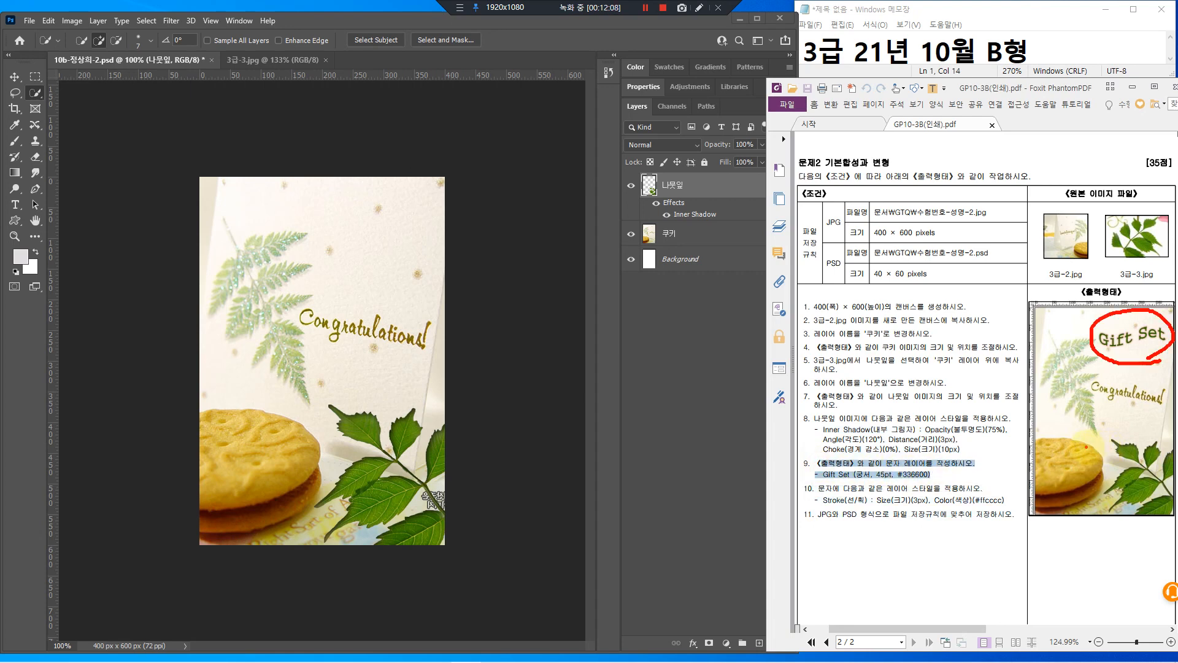
pyautogui.click(16, 206)
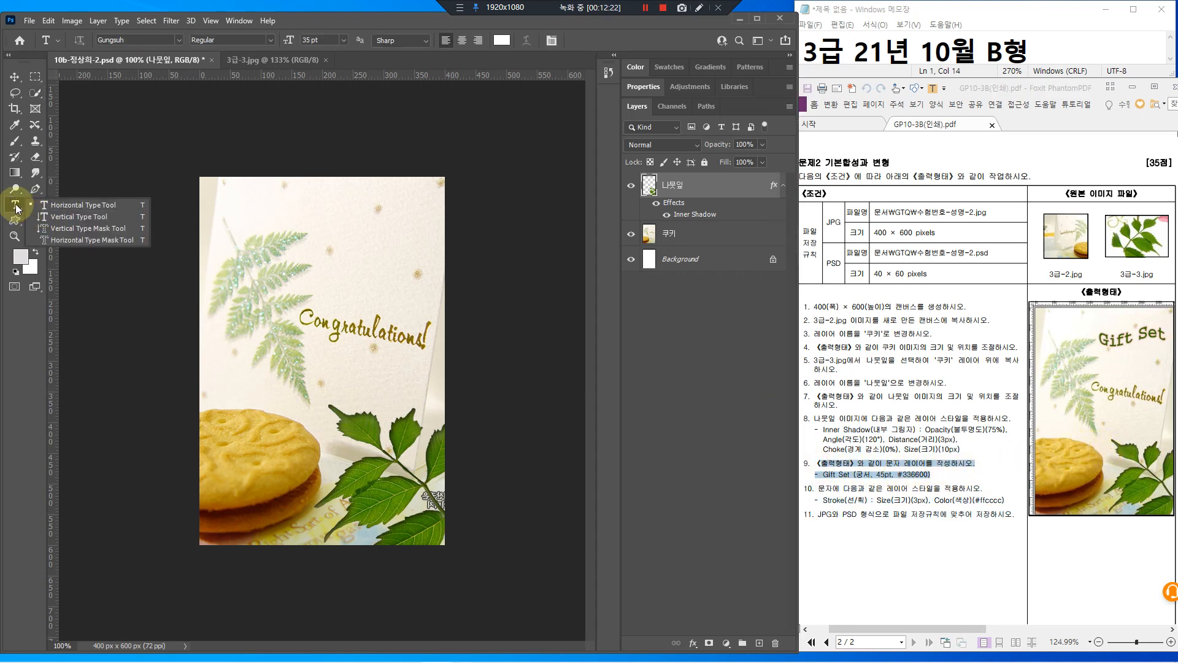
pyautogui.click(16, 208)
pyautogui.moveTo(16, 208); pyautogui.dragTo(72, 210)
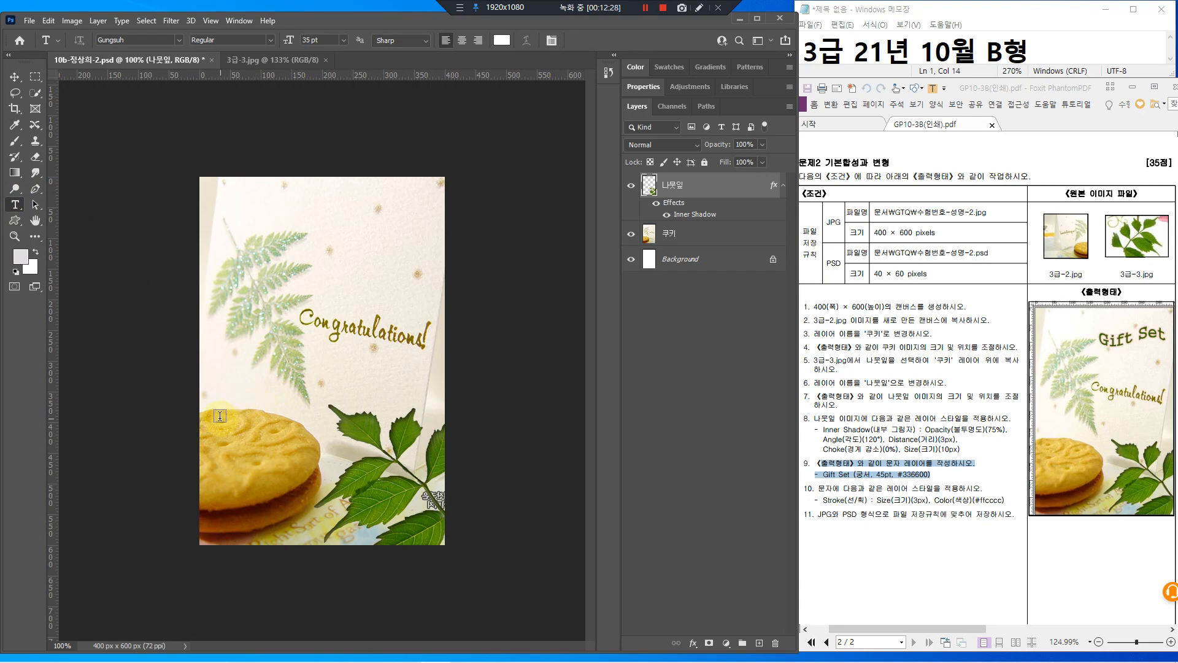
pyautogui.click(279, 234)
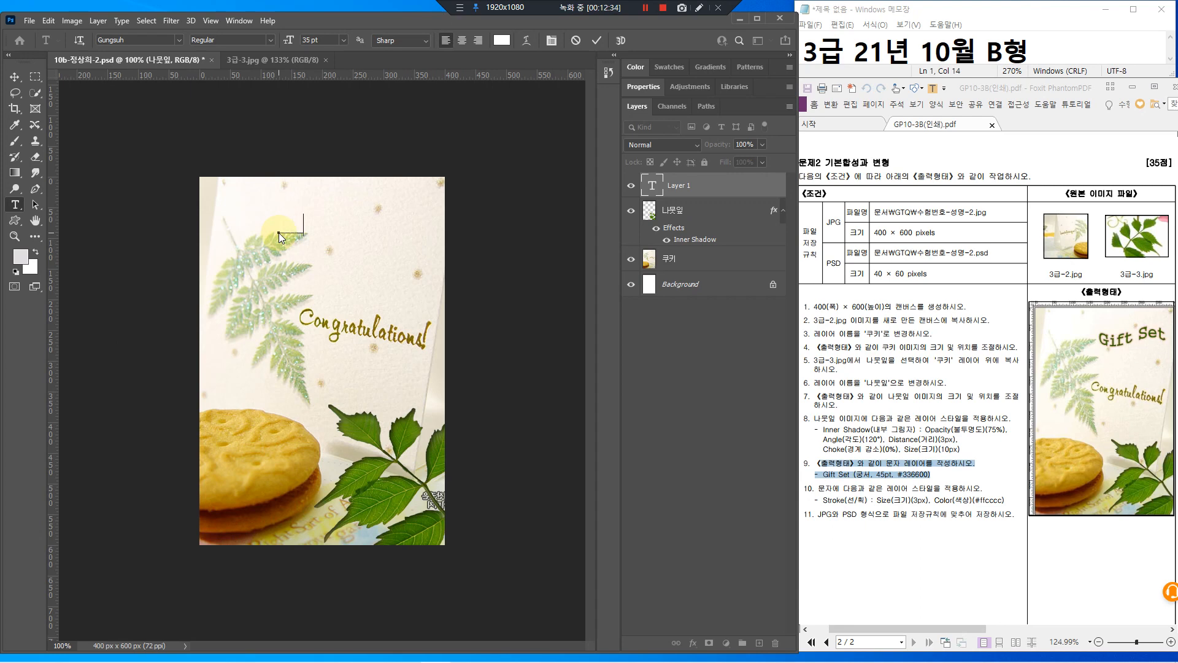
pyautogui.write('Gift Set')
pyautogui.moveTo(744, 179)
pyautogui.mouseDown()
pyautogui.moveTo(751, 216)
pyautogui.moveTo(740, 189)
pyautogui.mouseUp()
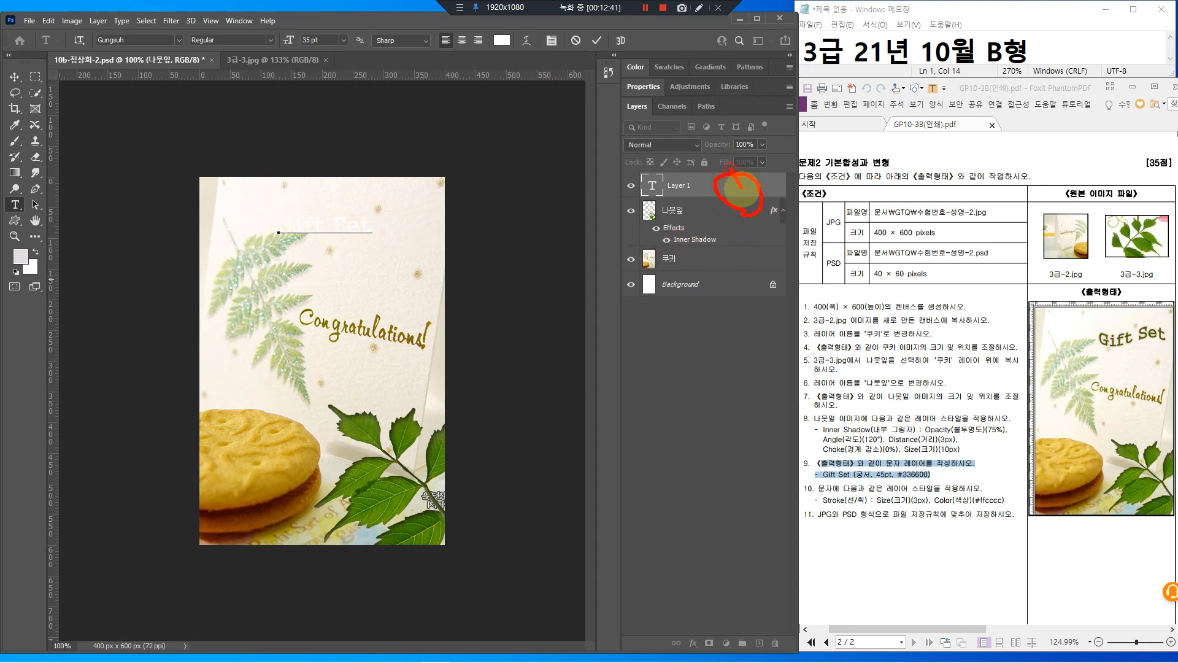
pyautogui.click(705, 194)
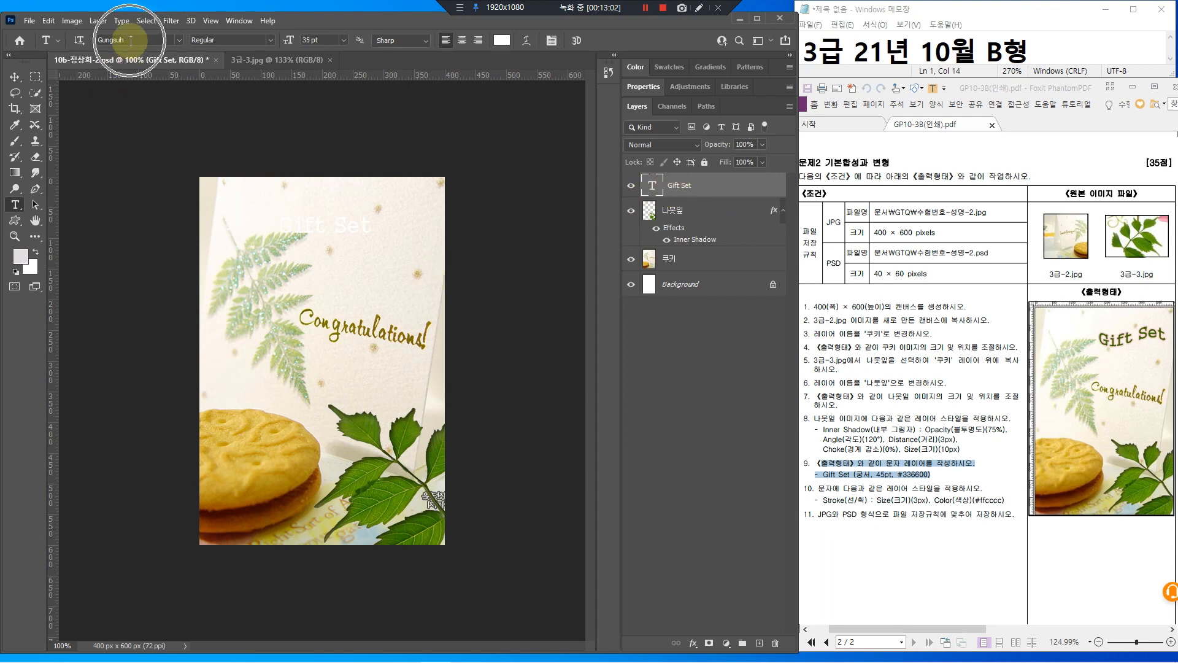
# Set the Gift Set text font to Gungsuh at 45 pt
pyautogui.click(178, 40)
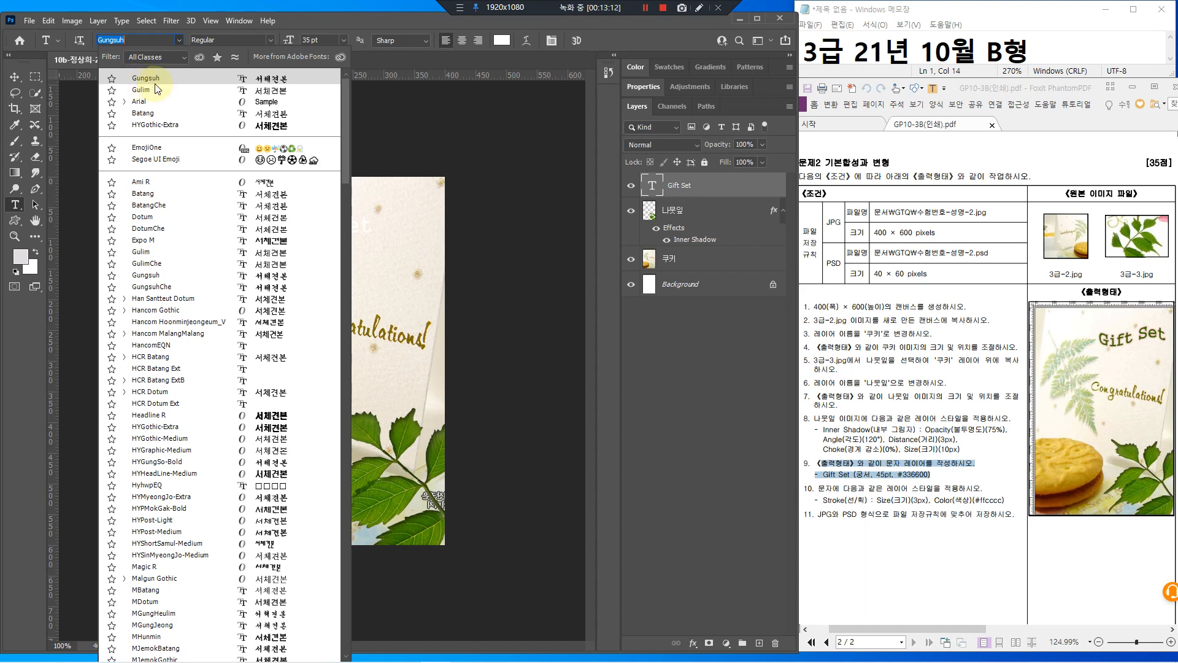
pyautogui.click(158, 79)
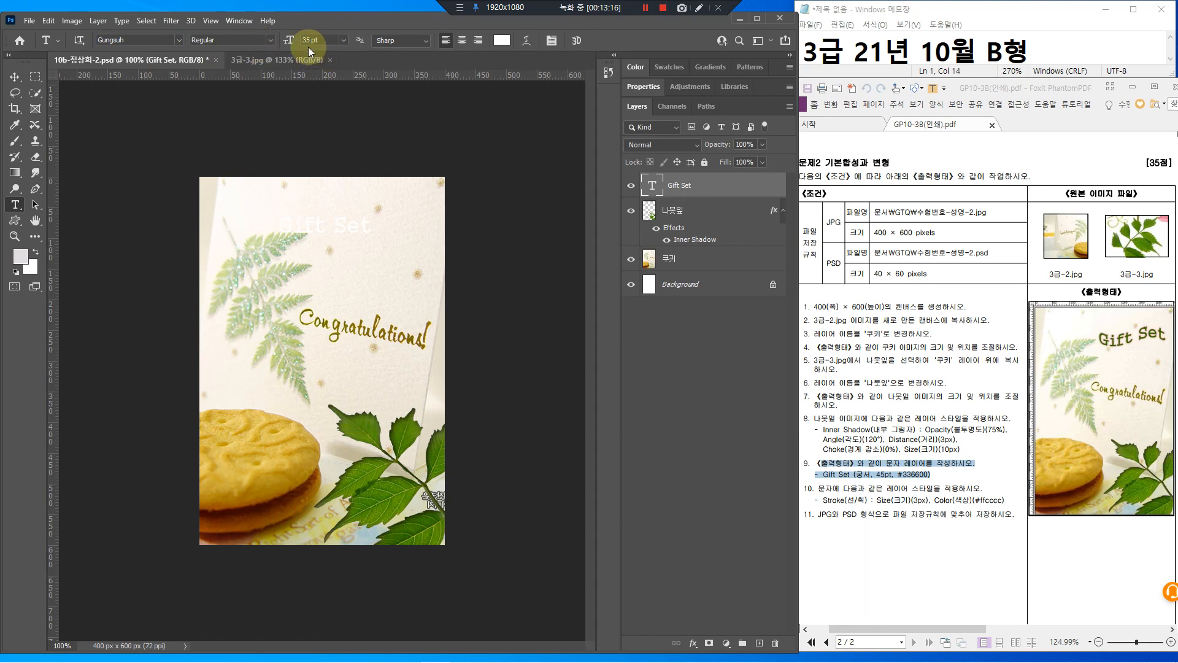
pyautogui.write('45')
pyautogui.press('Return')
# Change the Gift Set text colour to green #336600
pyautogui.moveTo(893, 468); pyautogui.dragTo(944, 481)
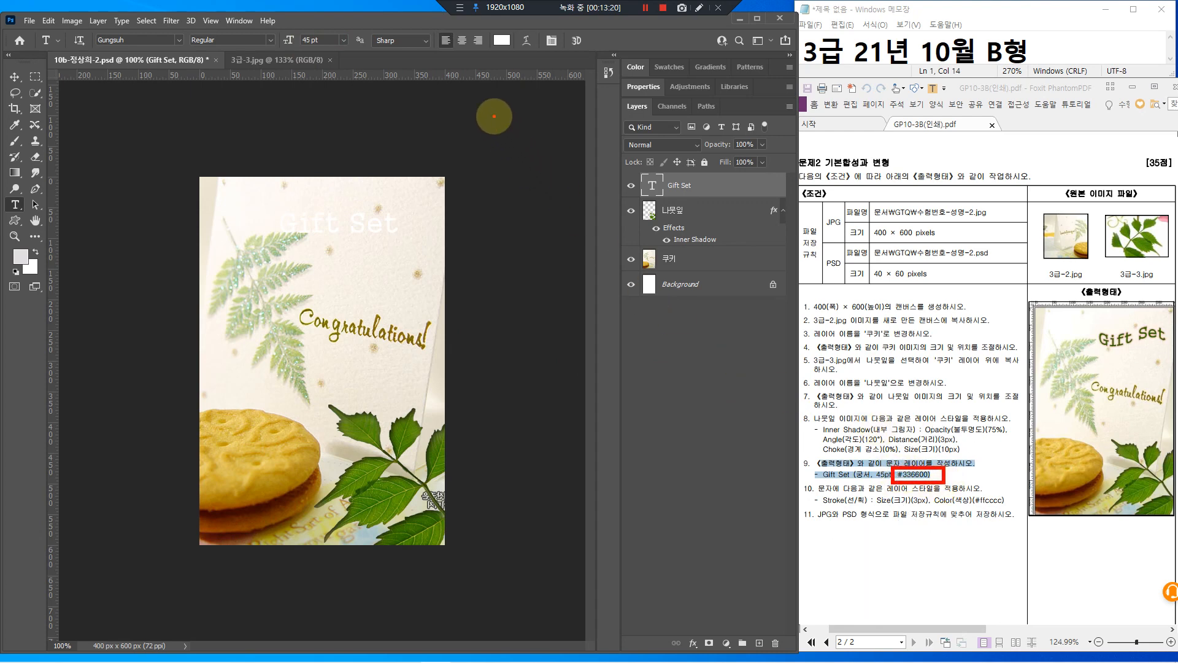
pyautogui.moveTo(489, 26); pyautogui.dragTo(519, 50)
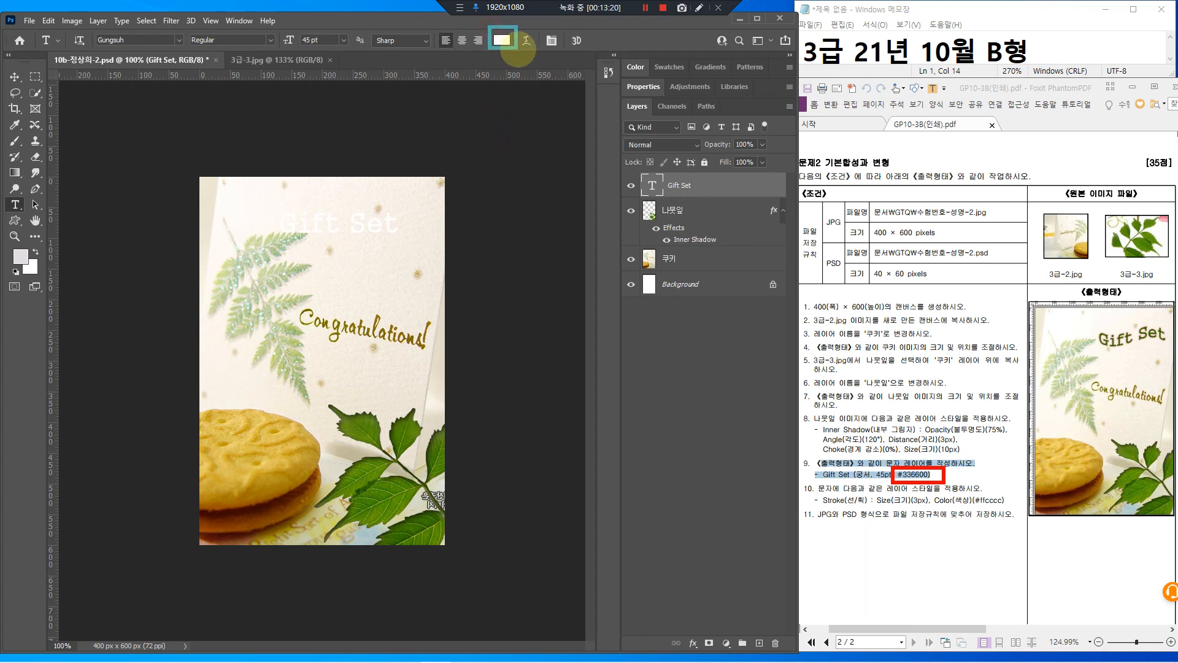
pyautogui.click(500, 40)
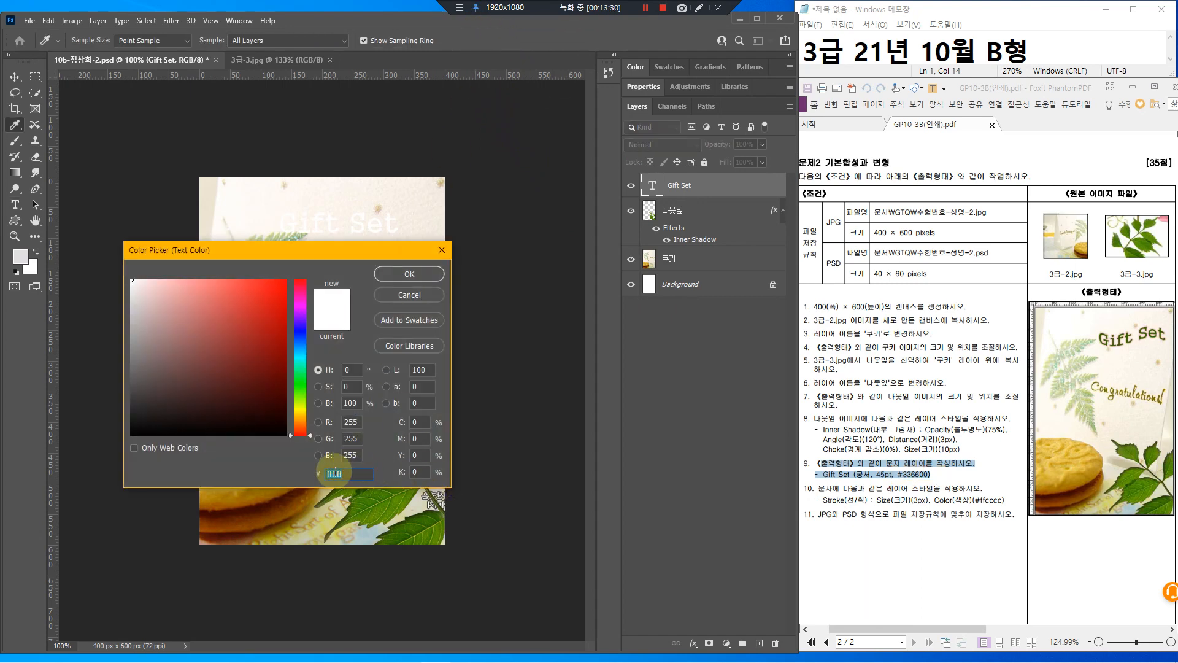
pyautogui.write('3366')
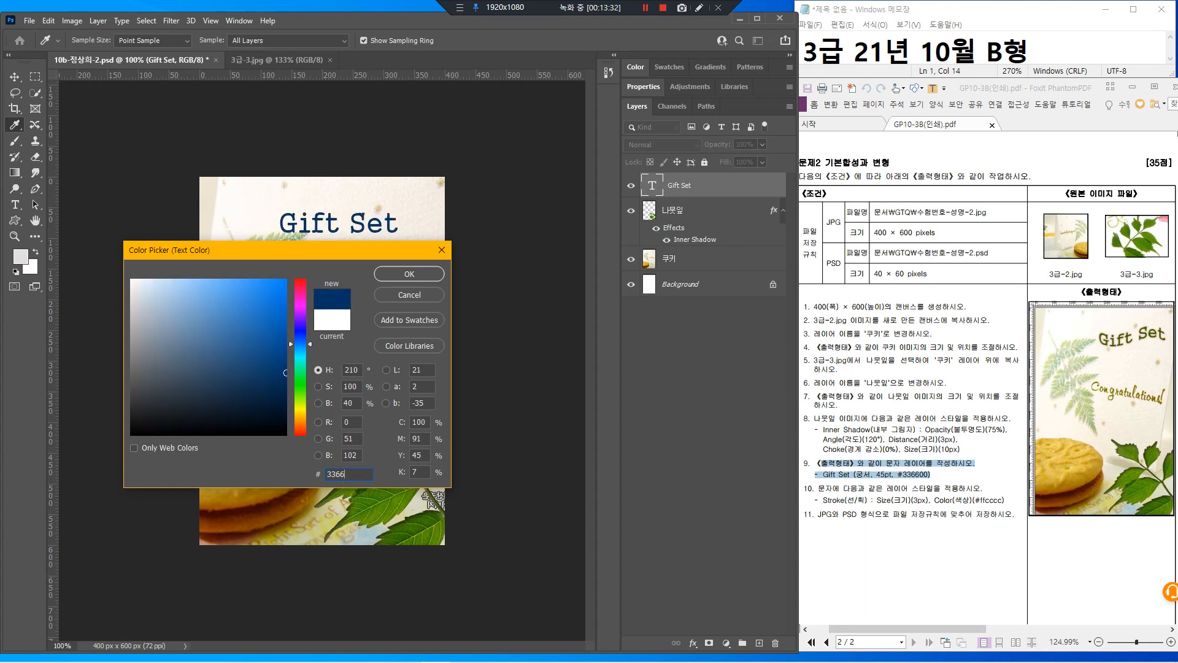
pyautogui.write('00')
pyautogui.press('Return')
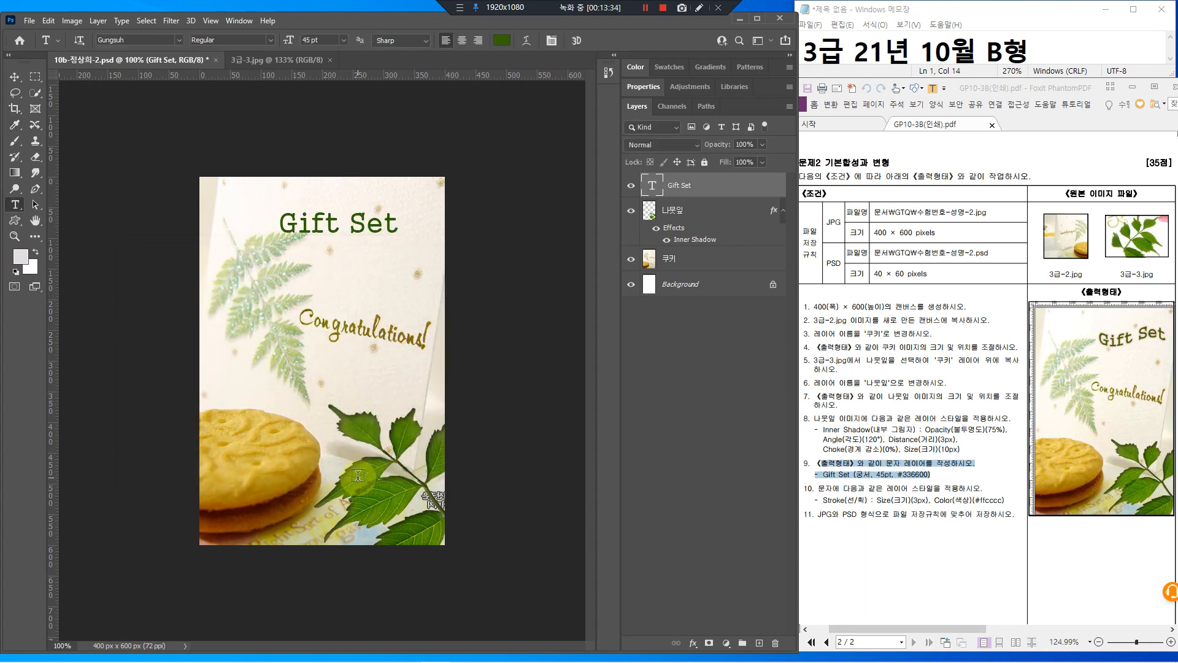
pyautogui.click(884, 494)
pyautogui.moveTo(1005, 500); pyautogui.dragTo(818, 488)
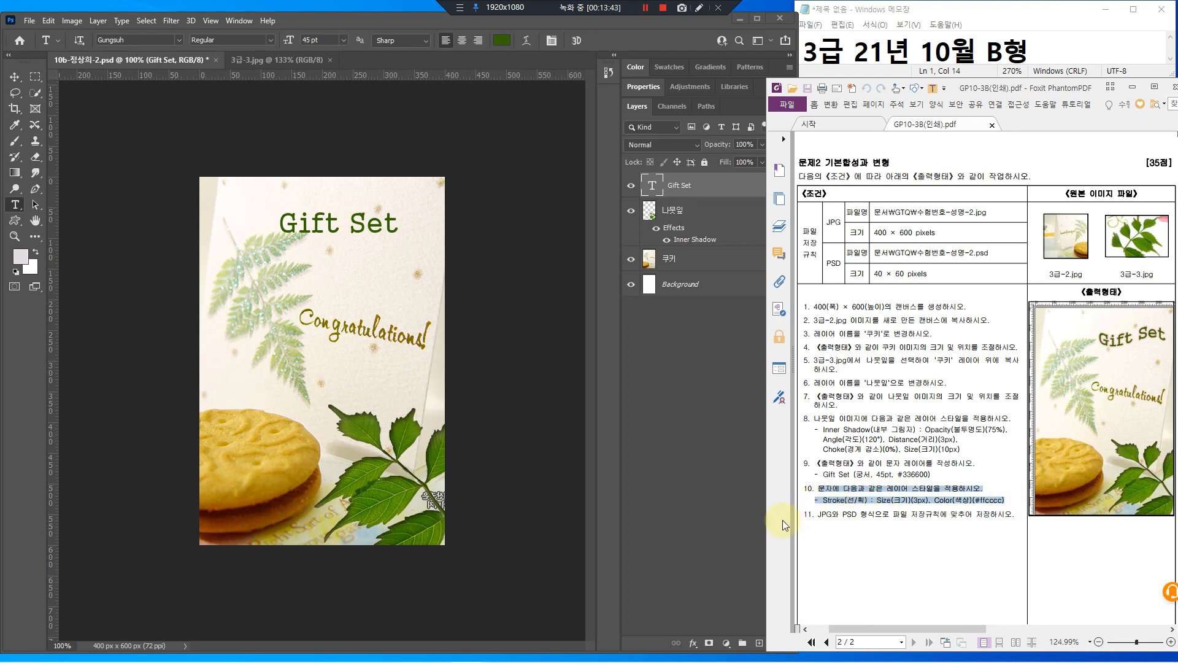
pyautogui.click(728, 195)
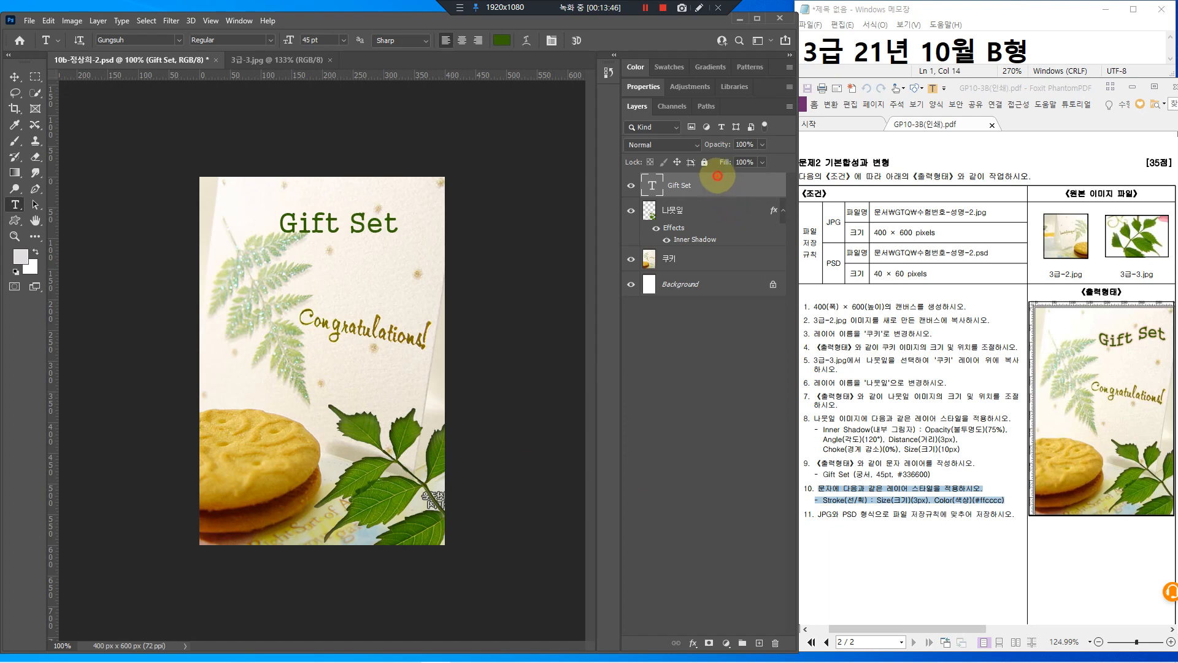
pyautogui.doubleClick(739, 187)
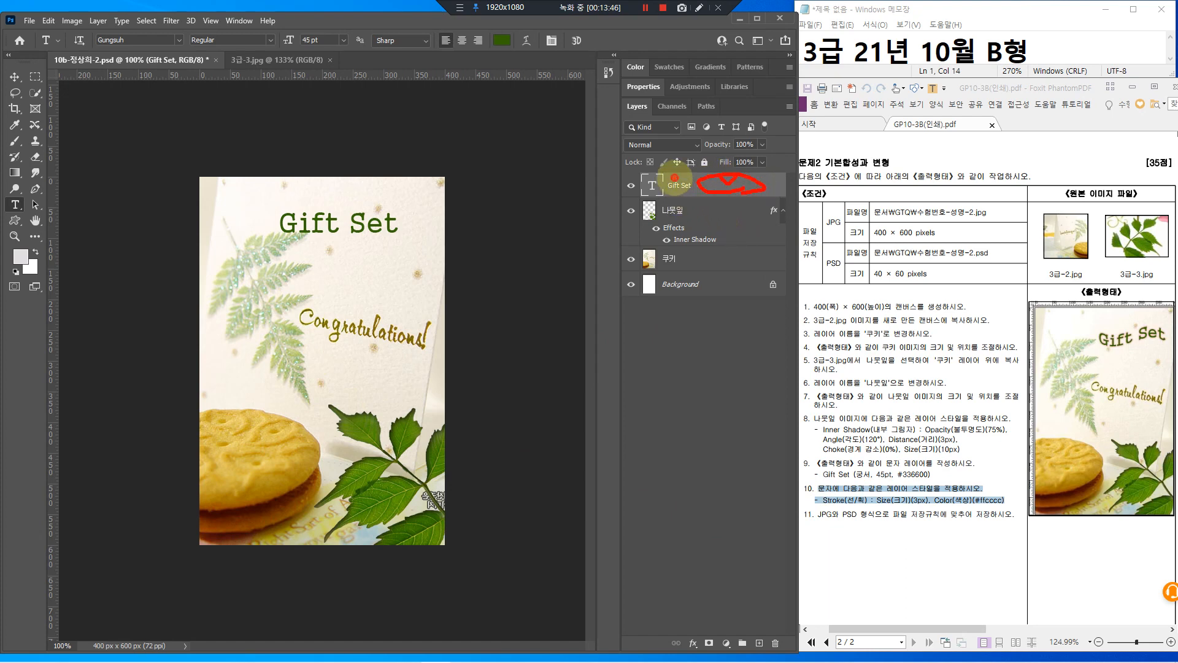
pyautogui.moveTo(673, 178); pyautogui.dragTo(688, 164)
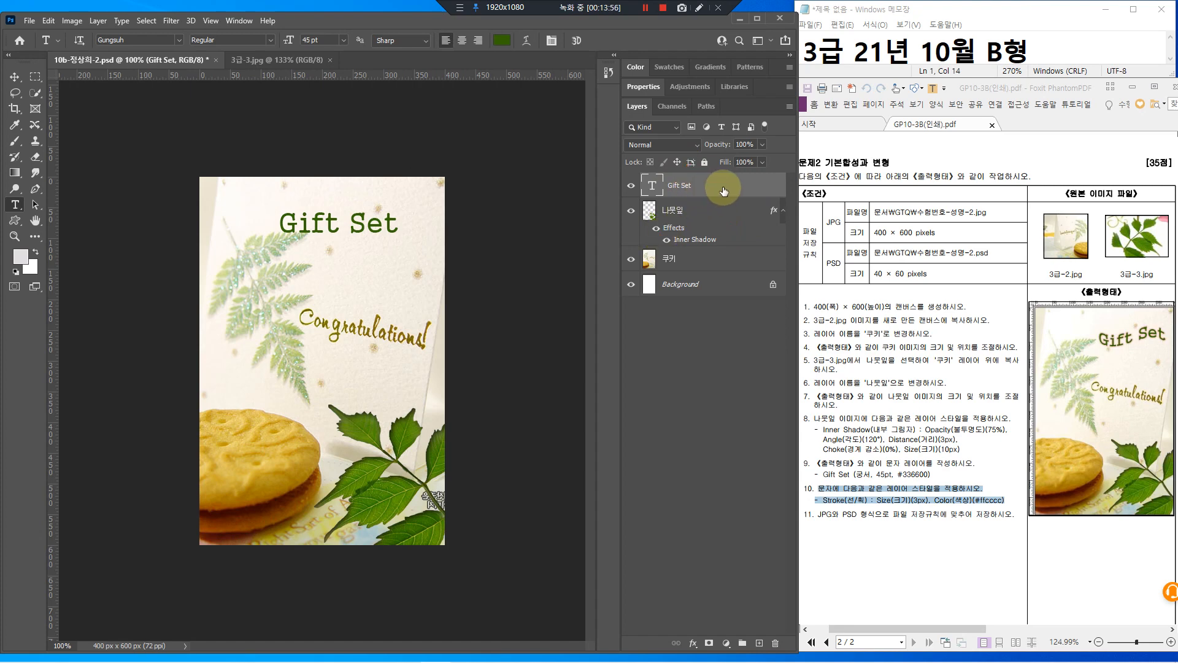
pyautogui.click(727, 190)
# Add a 3 px Outside stroke in pale pink #ffcccc to the Gift Set layer
pyautogui.doubleClick(727, 190)
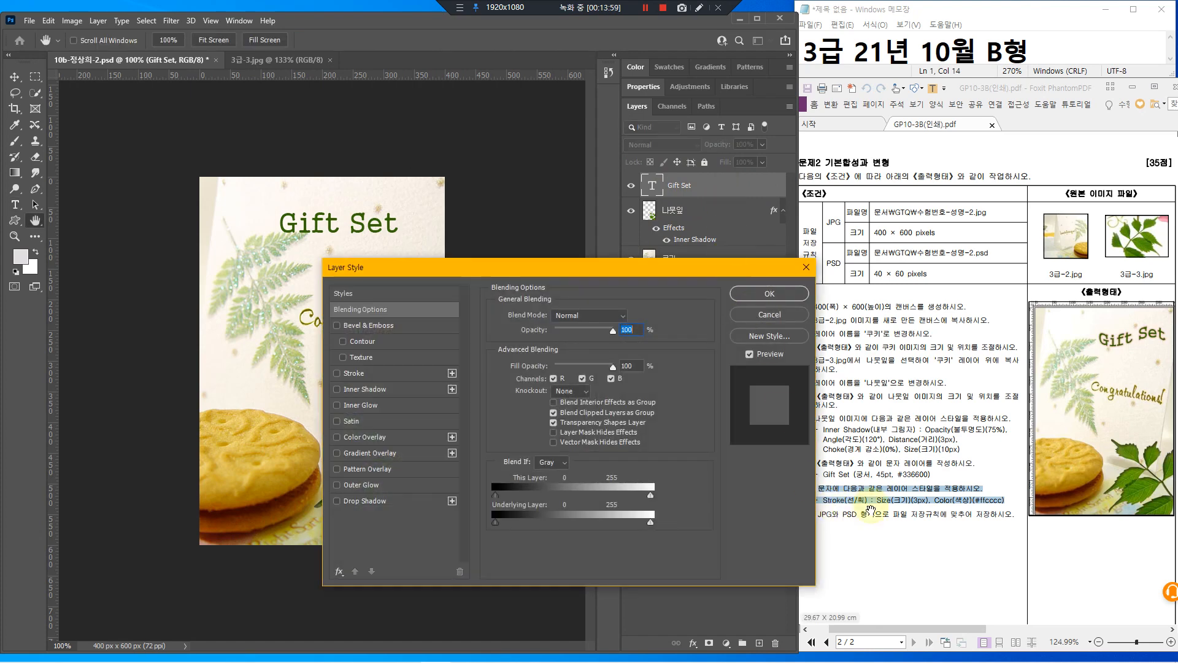
pyautogui.click(389, 373)
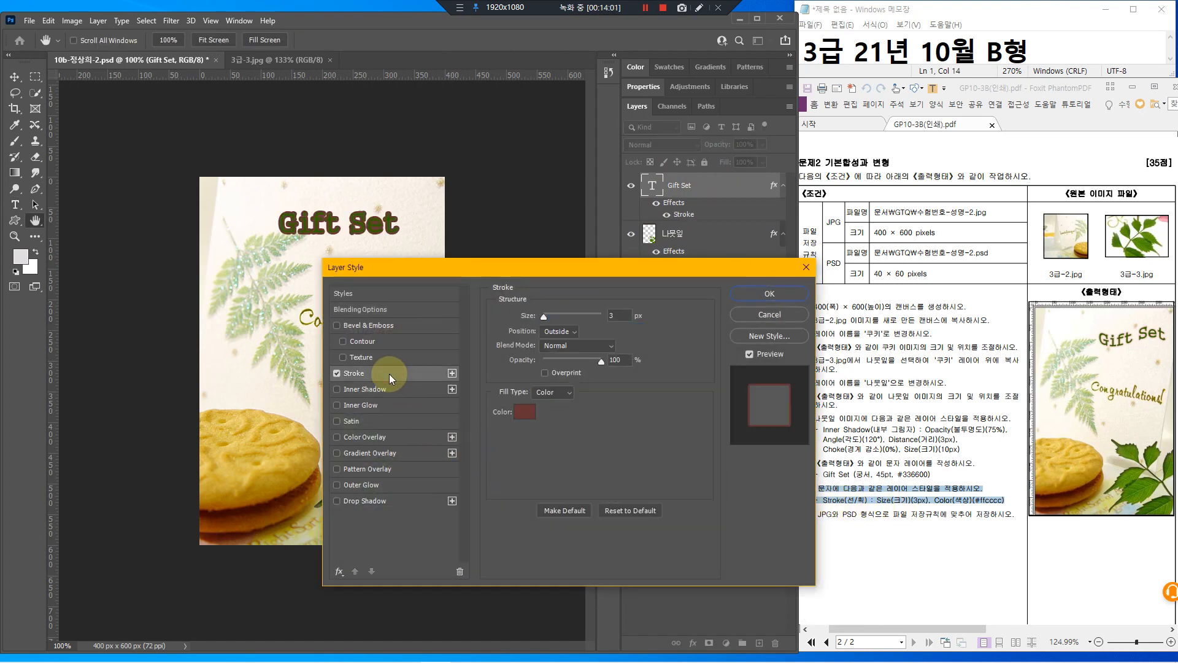
pyautogui.moveTo(345, 366)
pyautogui.mouseDown()
pyautogui.moveTo(429, 383)
pyautogui.moveTo(400, 359)
pyautogui.moveTo(407, 381)
pyautogui.moveTo(431, 345)
pyautogui.mouseUp()
pyautogui.click(525, 413)
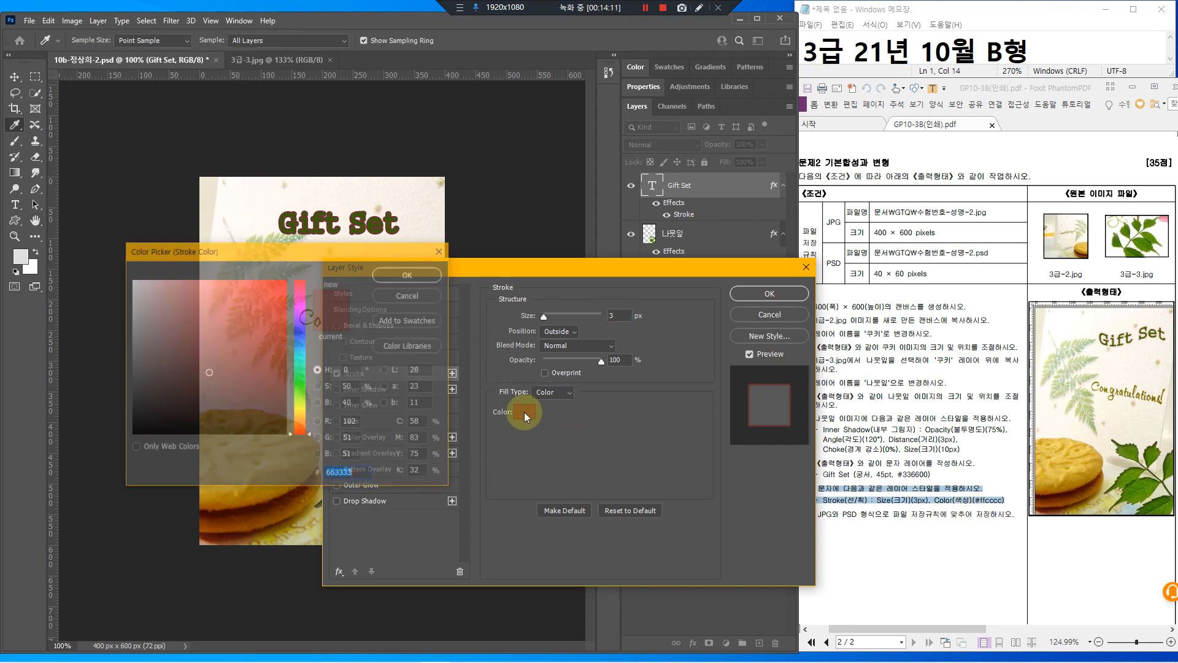
pyautogui.write('ff')
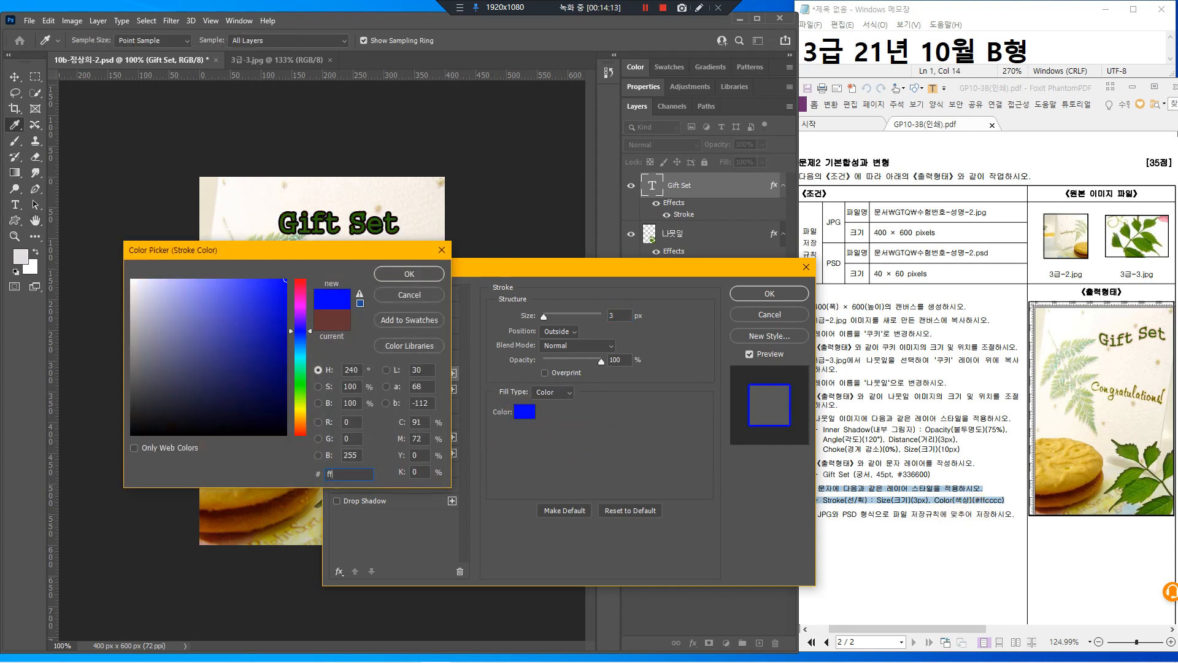
pyautogui.write('cccc')
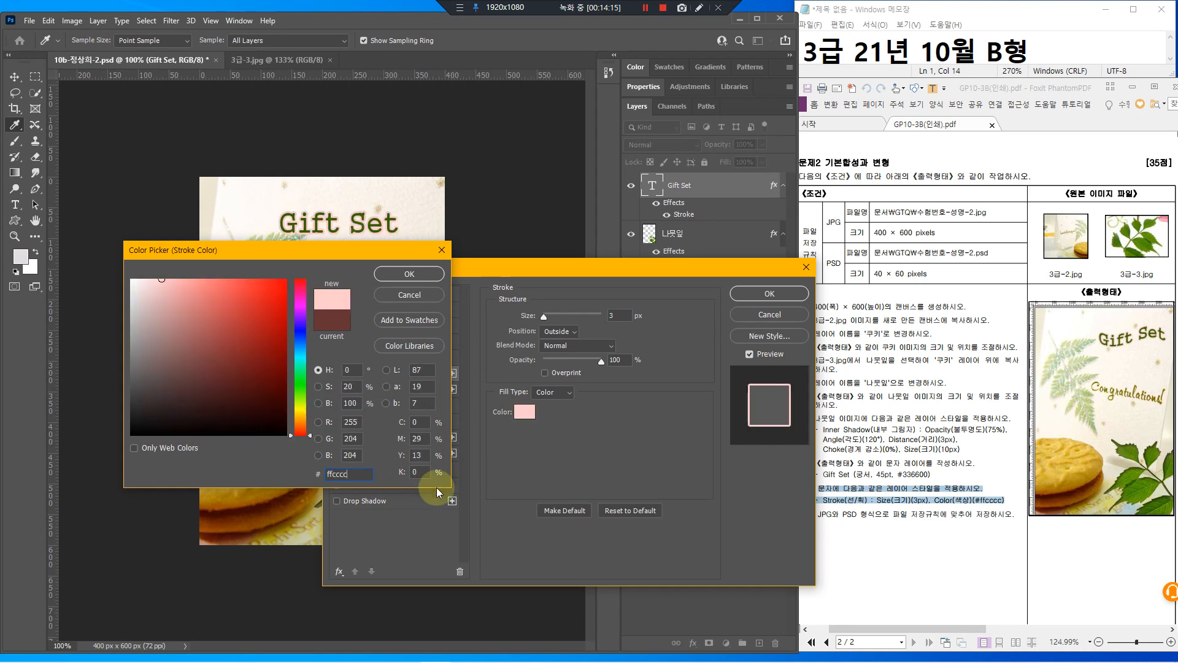
pyautogui.press('Return')
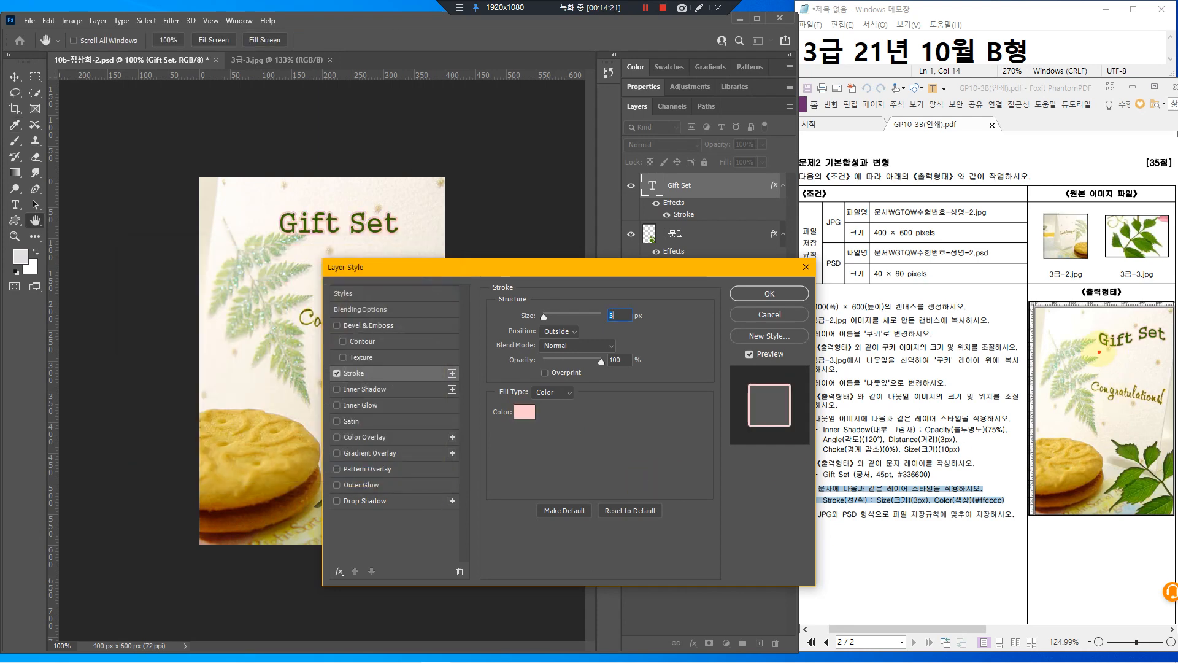
pyautogui.moveTo(1095, 347); pyautogui.dragTo(1124, 351)
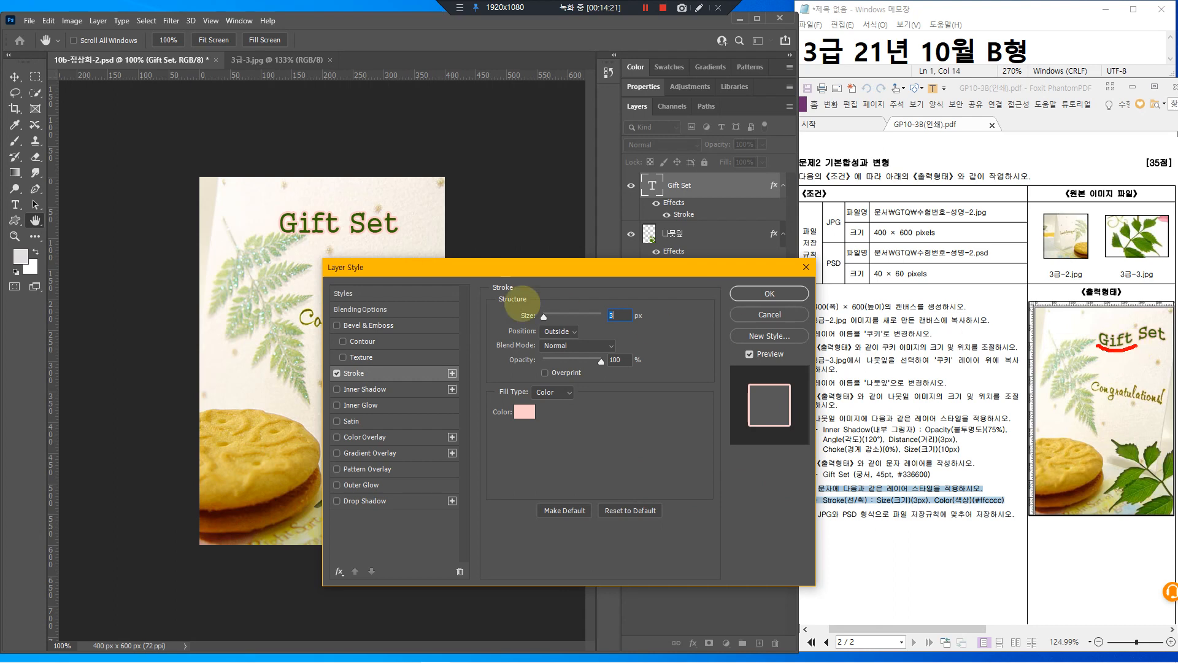
pyautogui.moveTo(275, 232); pyautogui.dragTo(299, 233)
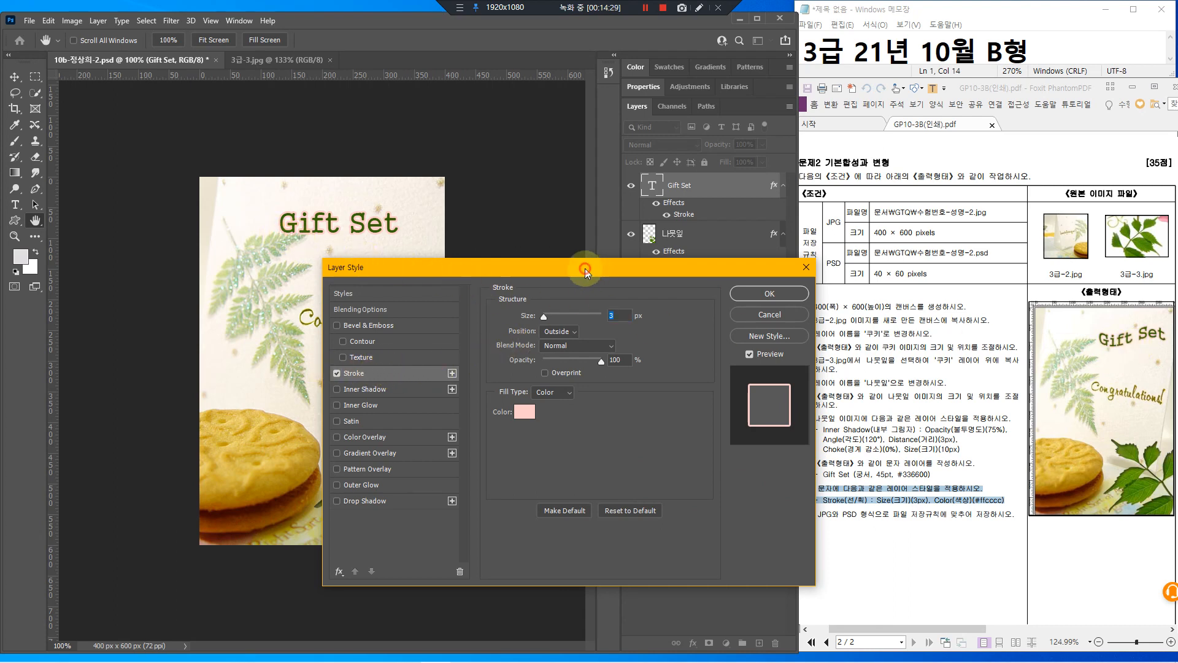
pyautogui.click(555, 332)
pyautogui.click(556, 344)
# Keep the stroke Outside and choose the Flag style for the title's warp
pyautogui.click(561, 332)
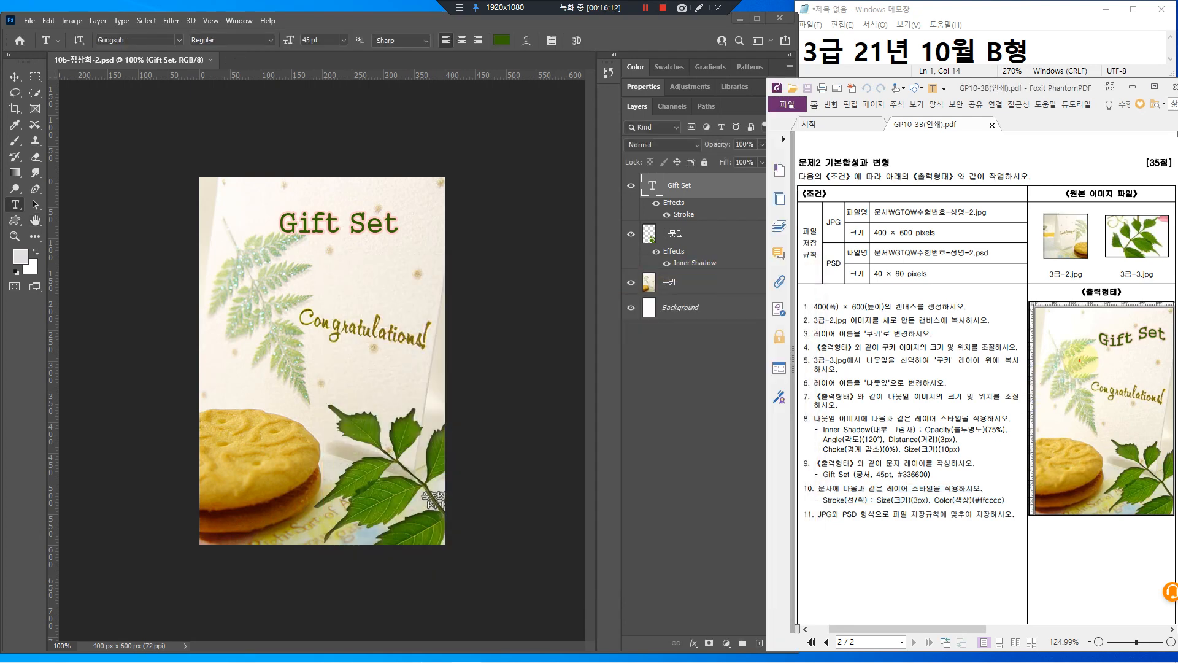
pyautogui.moveTo(1103, 358); pyautogui.dragTo(1154, 348)
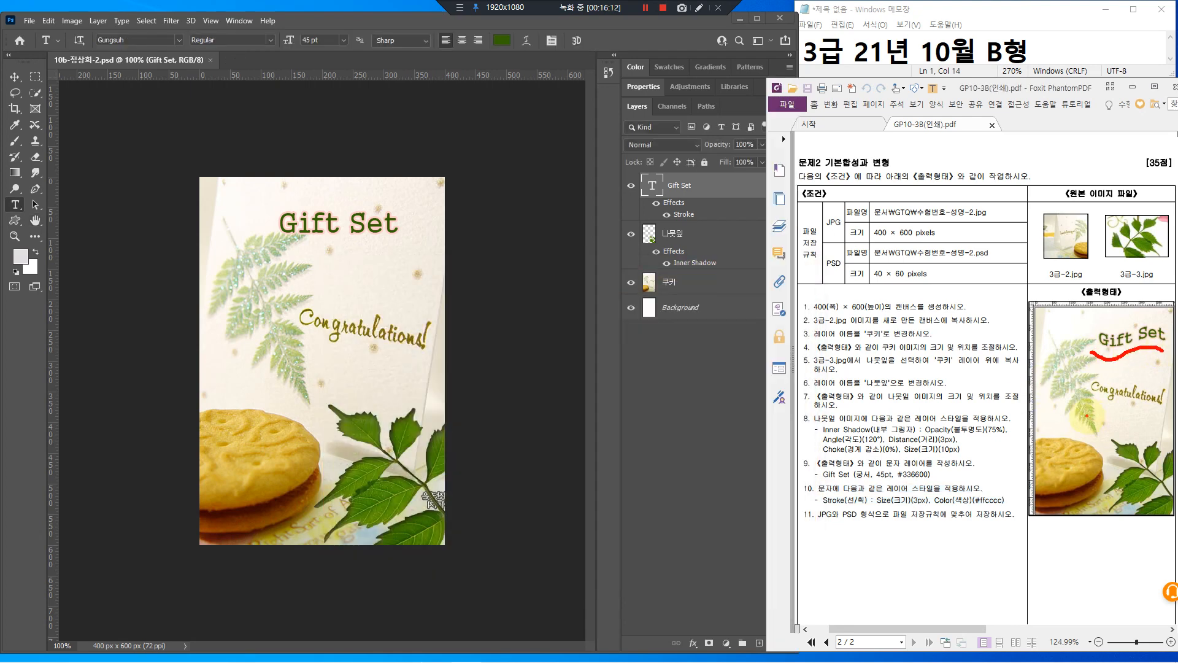
pyautogui.click(640, 216)
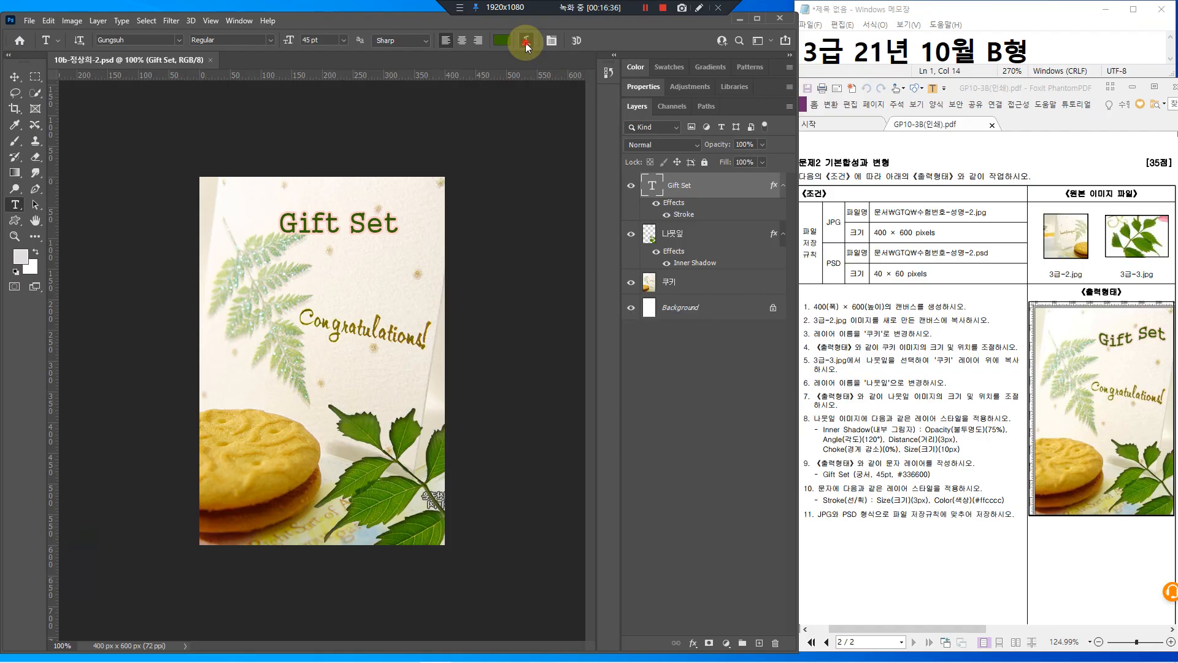
pyautogui.click(535, 76)
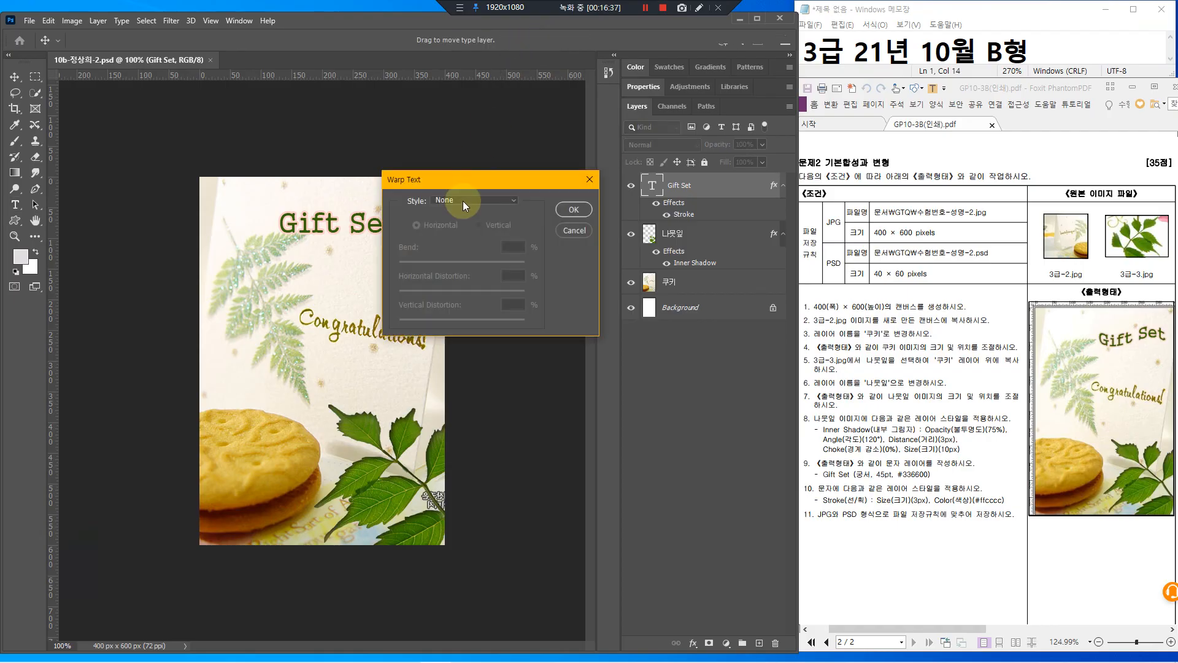
pyautogui.moveTo(469, 180); pyautogui.dragTo(535, 222)
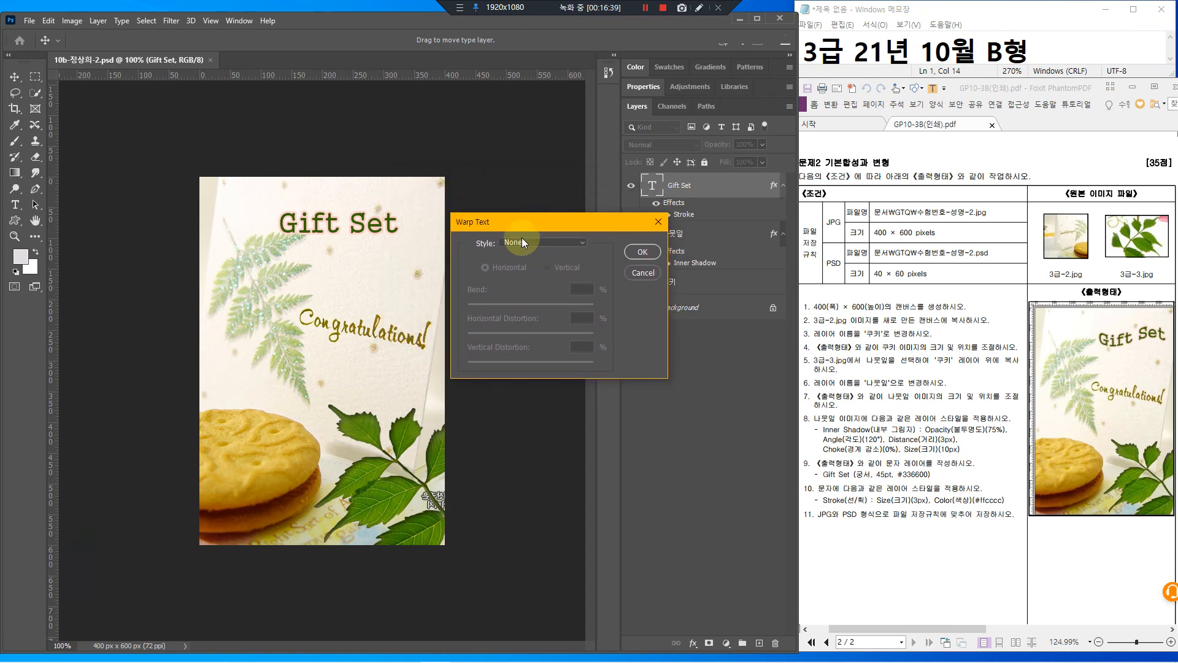
pyautogui.click(519, 244)
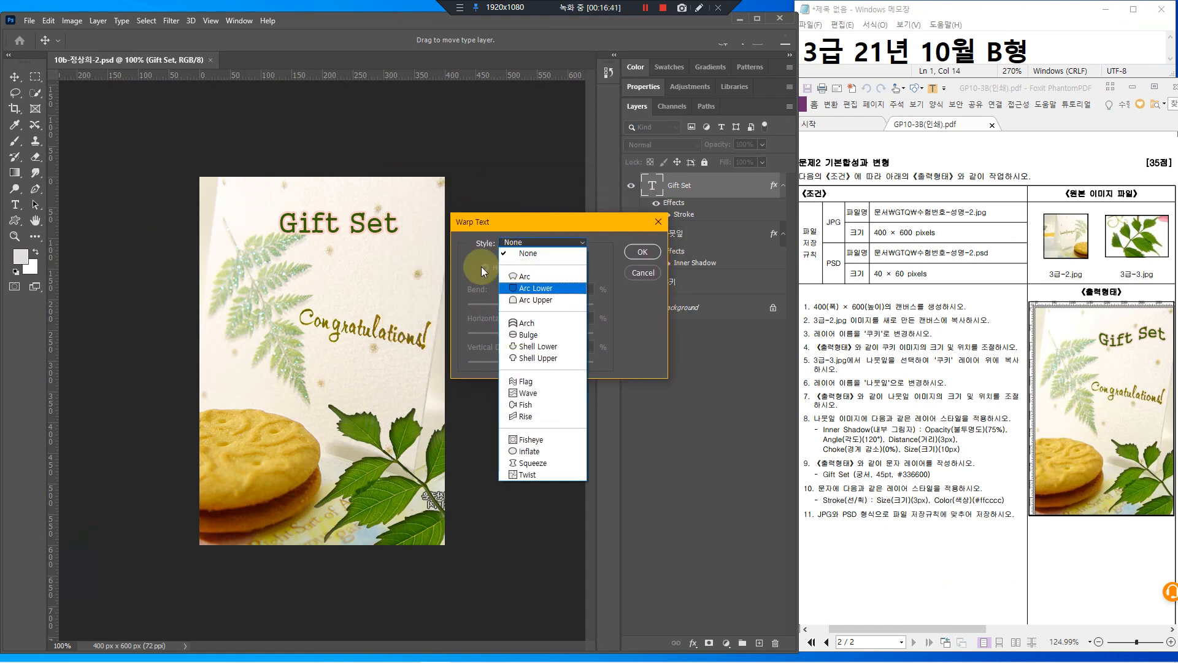
pyautogui.click(512, 381)
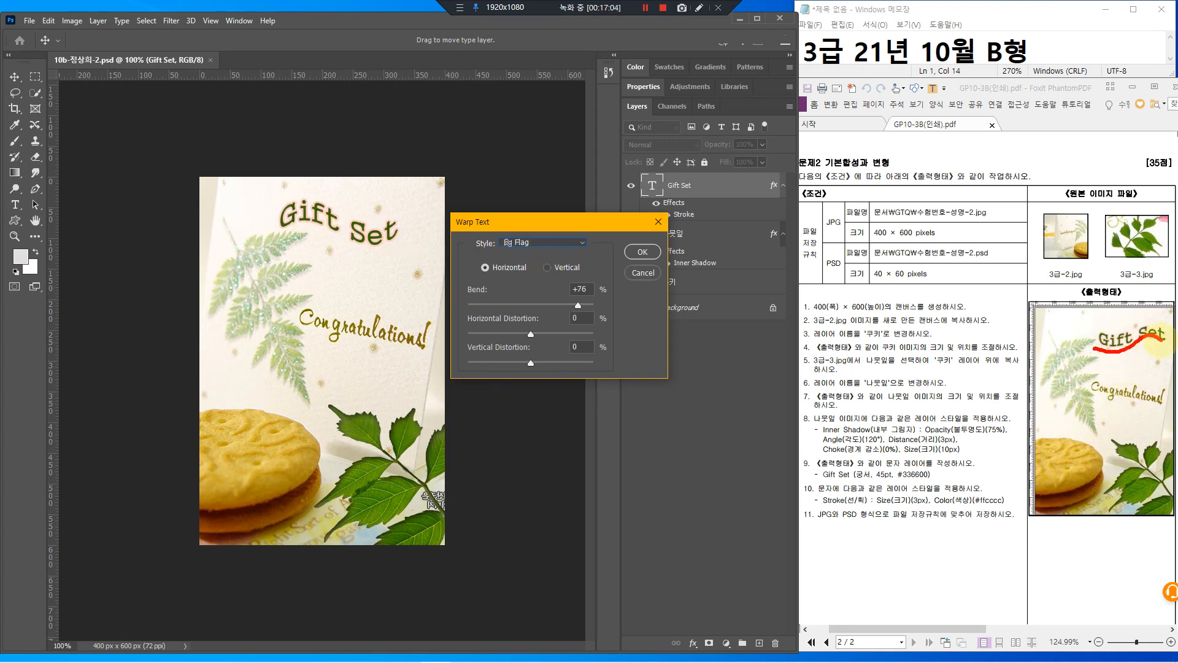
pyautogui.click(548, 242)
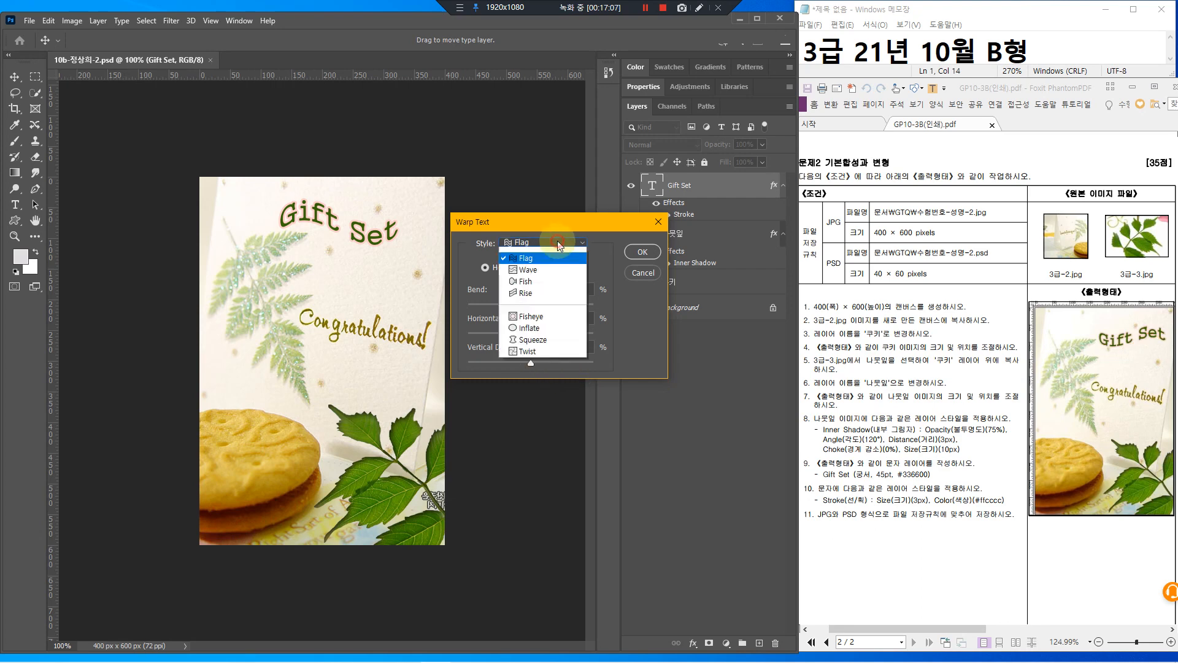
pyautogui.click(572, 232)
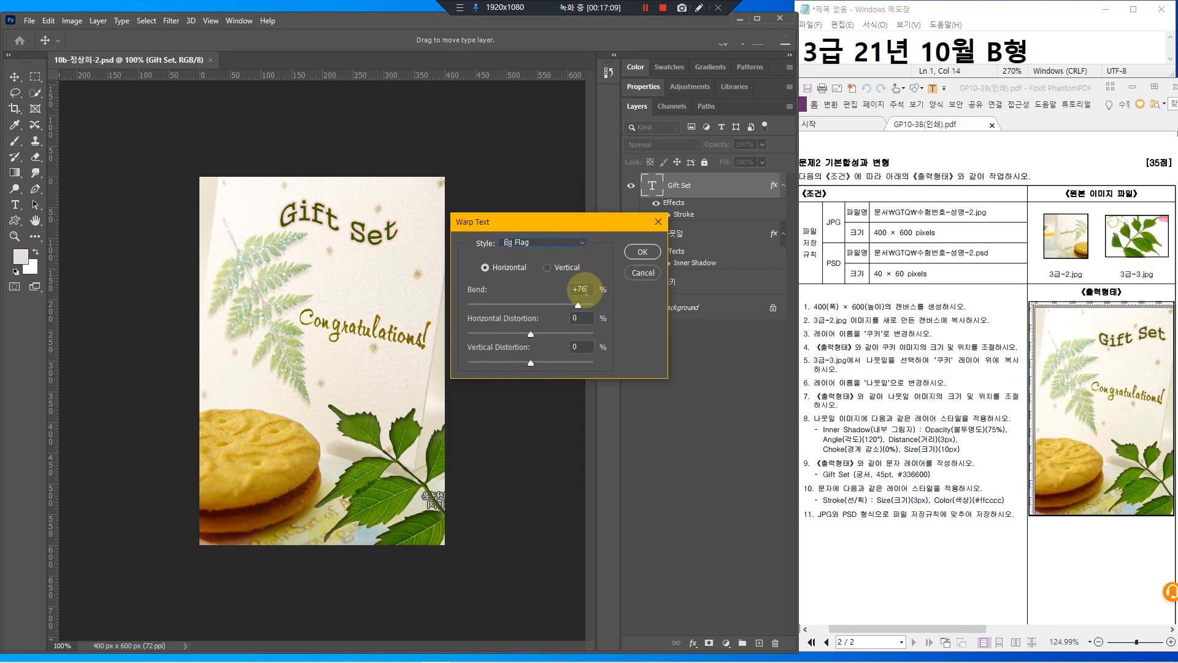
# Apply the Flag warp with a -50 bend and nudge the title right and down
pyautogui.doubleClick(590, 289)
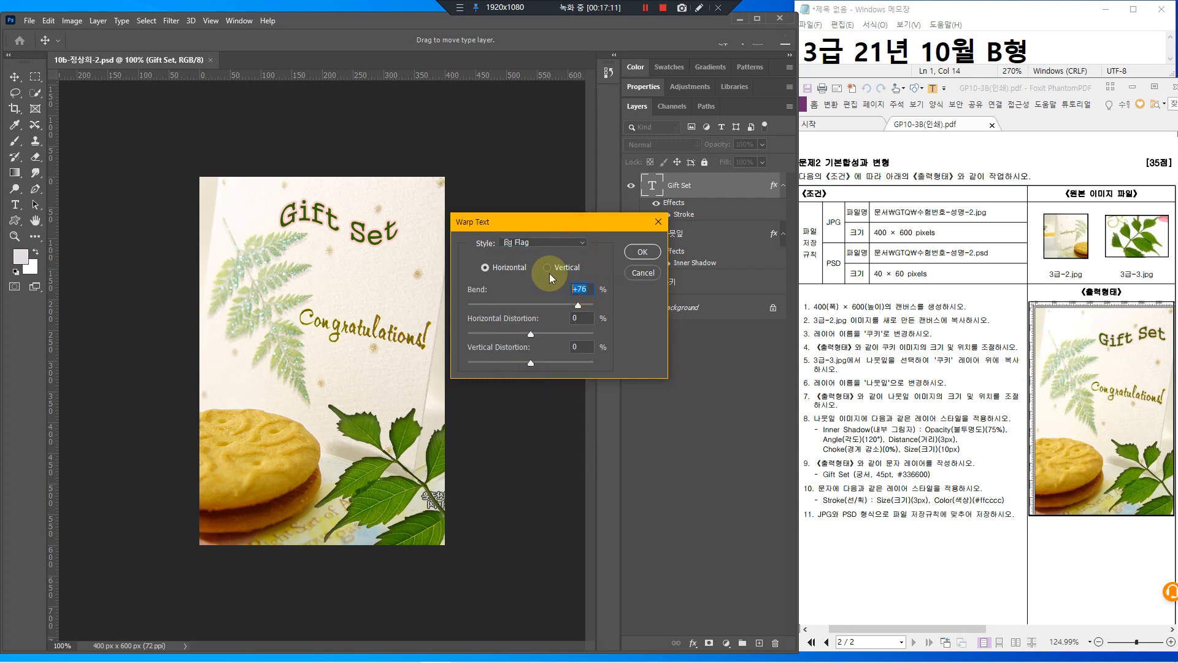
pyautogui.write('-50')
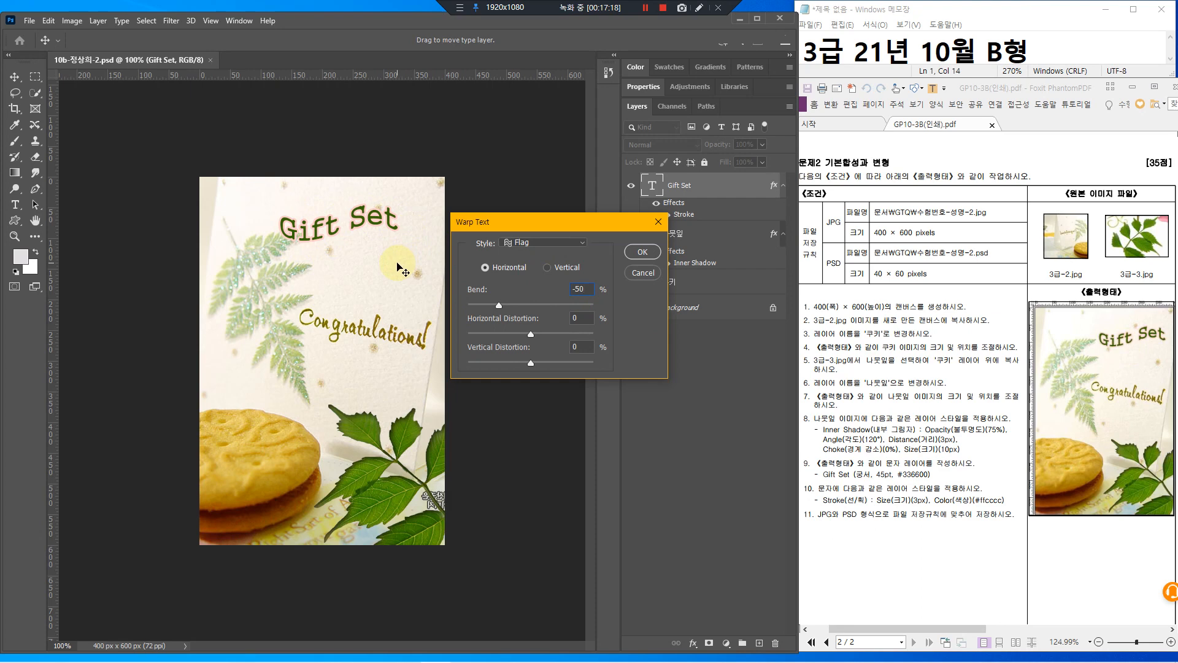
pyautogui.click(642, 251)
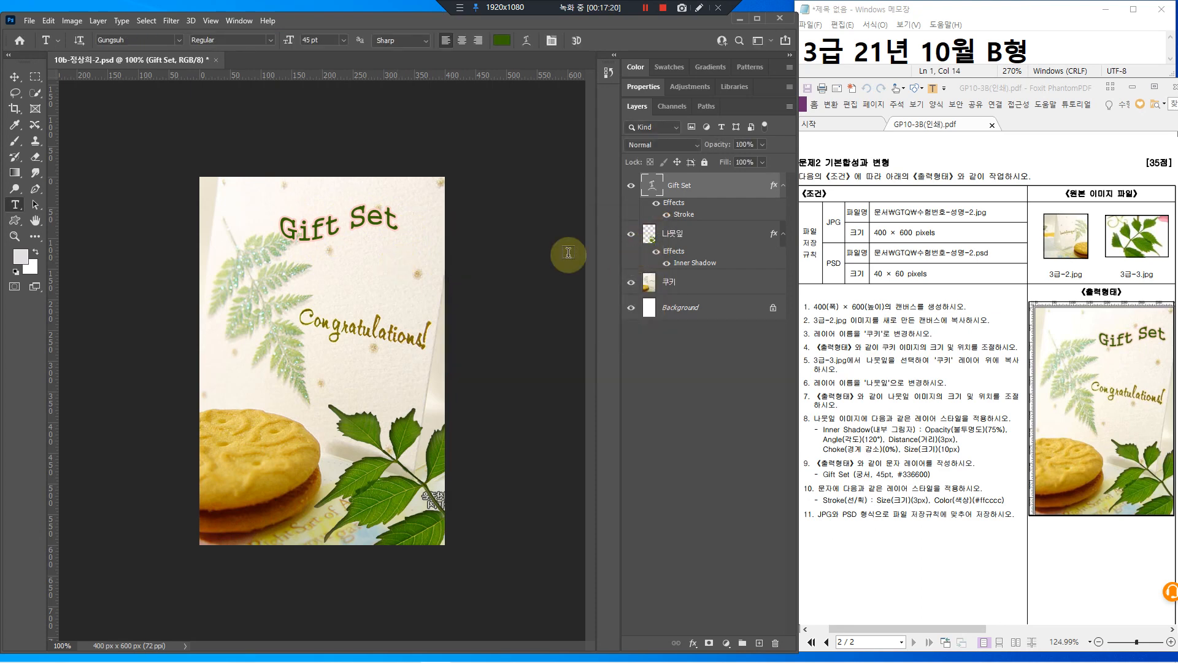
pyautogui.click(17, 83)
pyautogui.moveTo(367, 224)
pyautogui.mouseDown()
pyautogui.moveTo(387, 230)
pyautogui.moveTo(373, 227)
pyautogui.mouseUp()
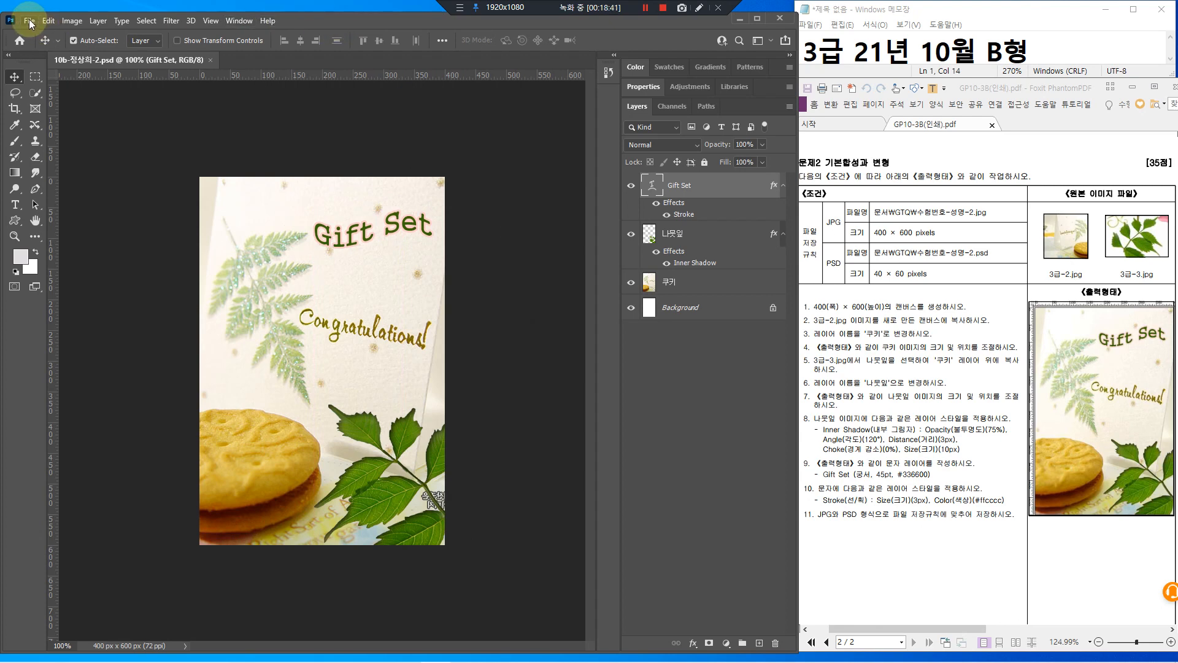
# Save a copy of the card as a JPEG at quality 8 (High) in the GTQ folder
pyautogui.click(29, 22)
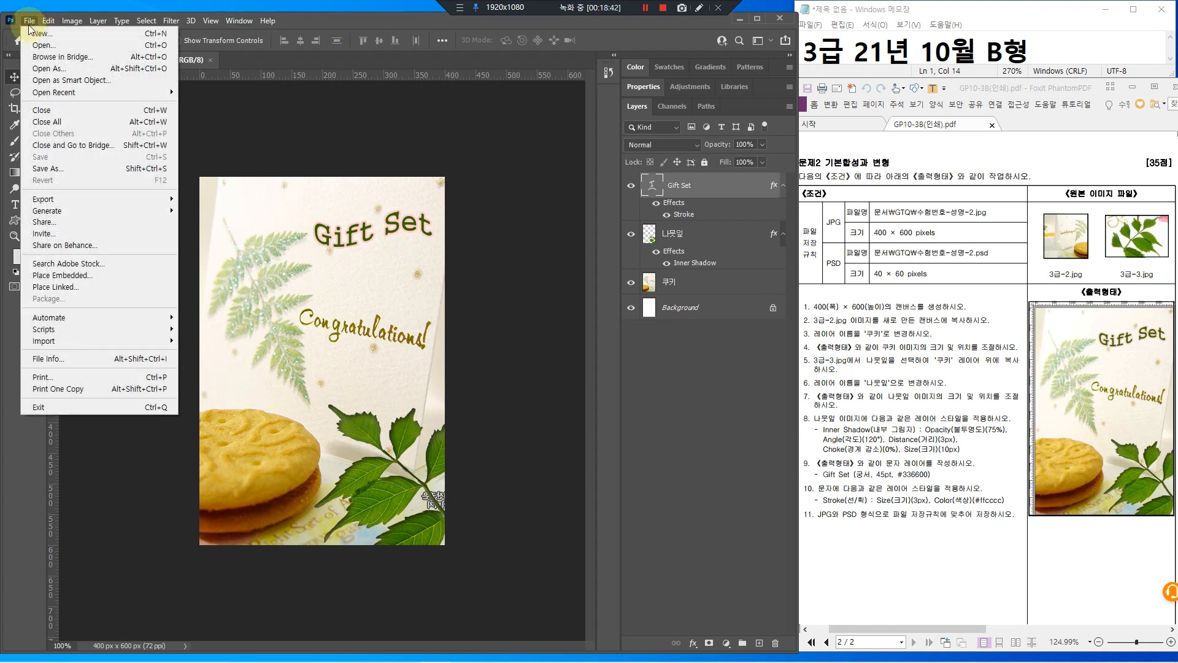
pyautogui.click(70, 168)
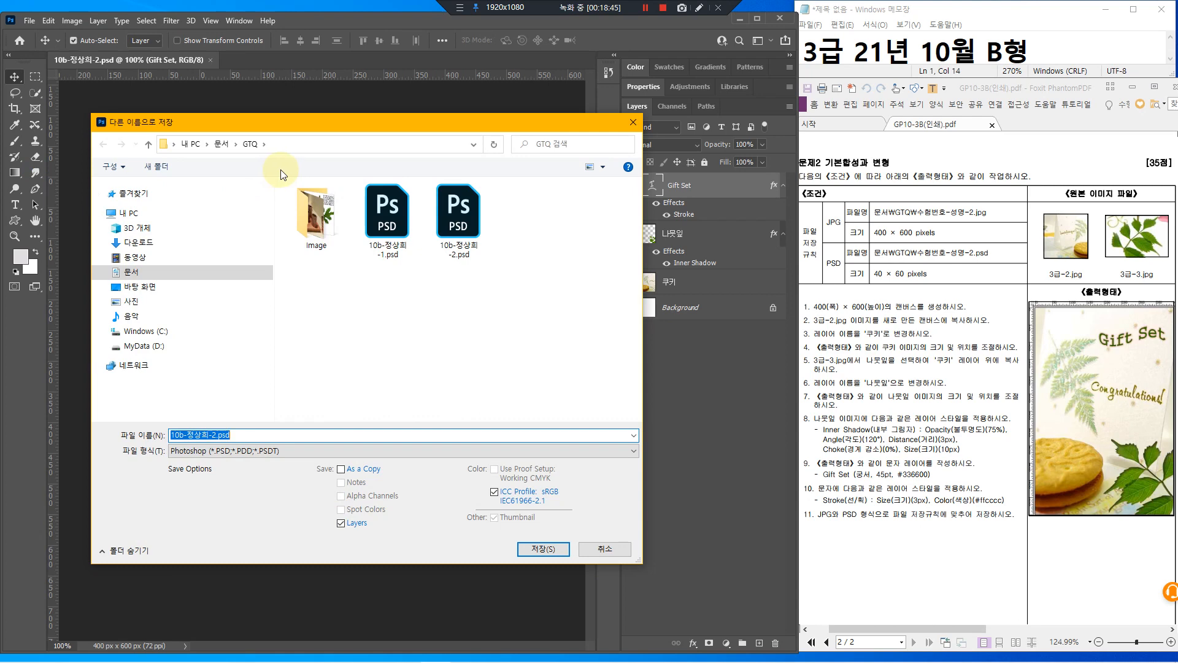
pyautogui.moveTo(234, 127); pyautogui.dragTo(274, 158)
pyautogui.moveTo(252, 104)
pyautogui.mouseDown()
pyautogui.moveTo(267, 136)
pyautogui.moveTo(296, 110)
pyautogui.mouseUp()
pyautogui.click(205, 449)
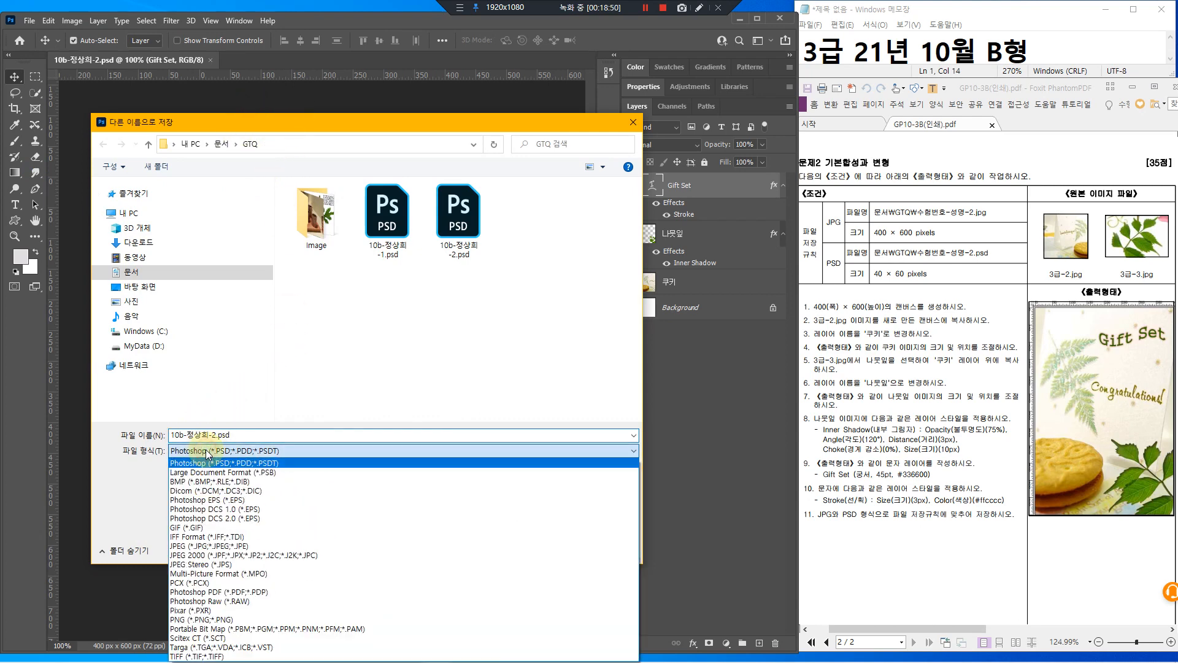
pyautogui.click(206, 547)
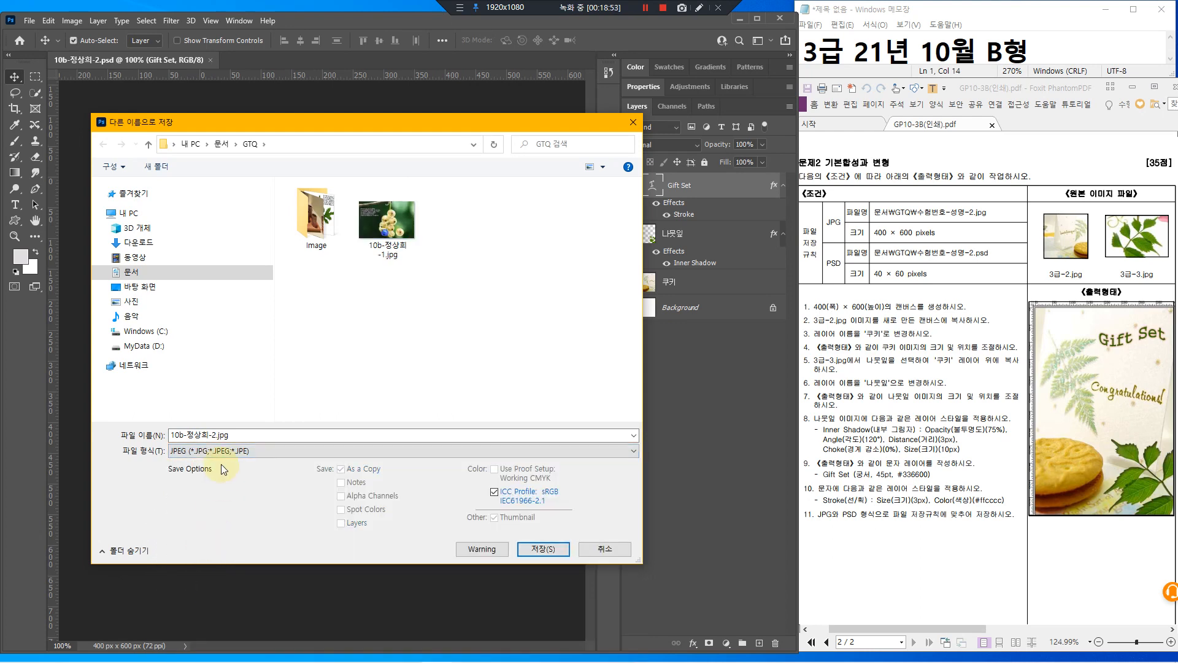
pyautogui.click(543, 550)
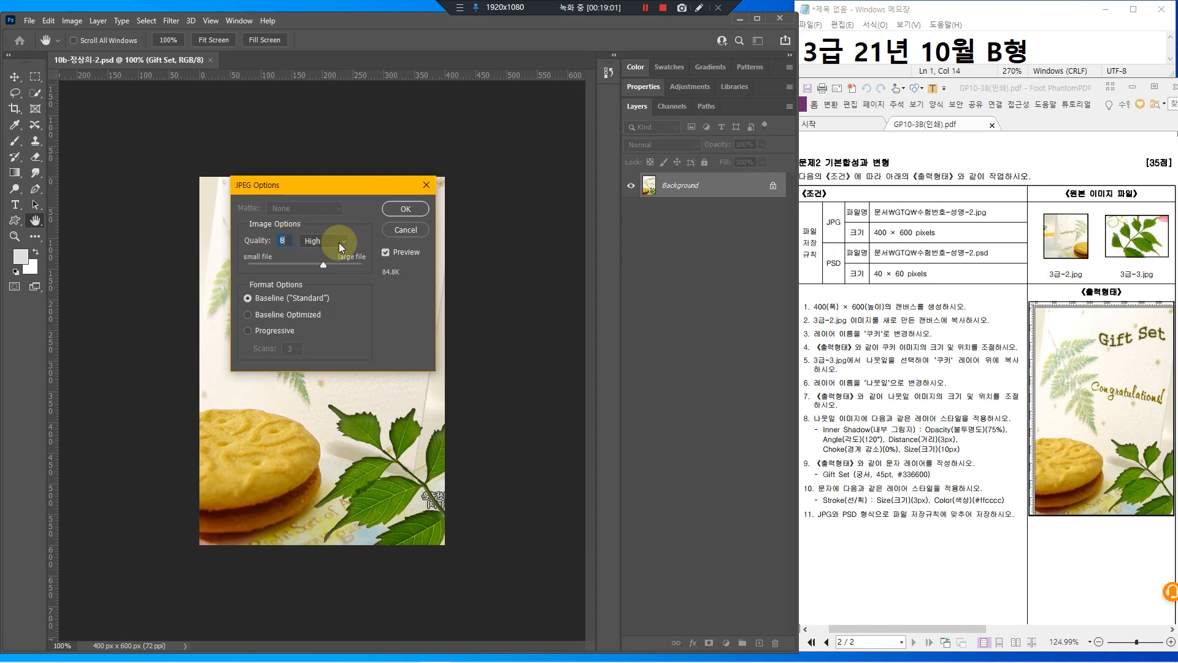
pyautogui.click(416, 212)
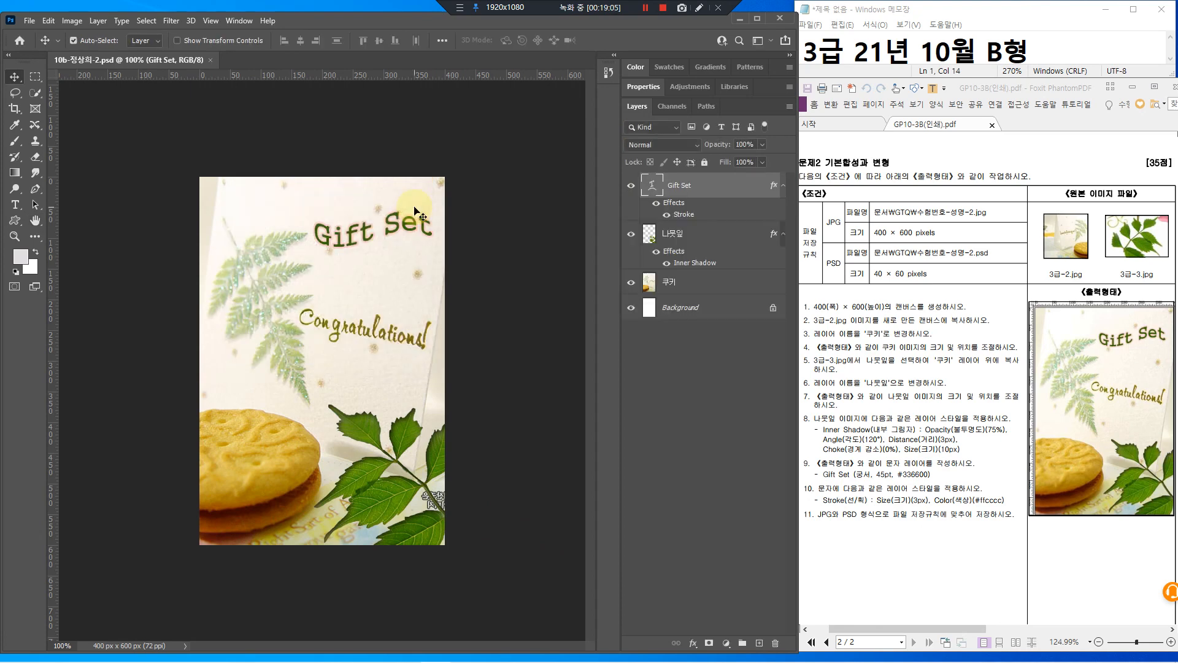
pyautogui.click(389, 214)
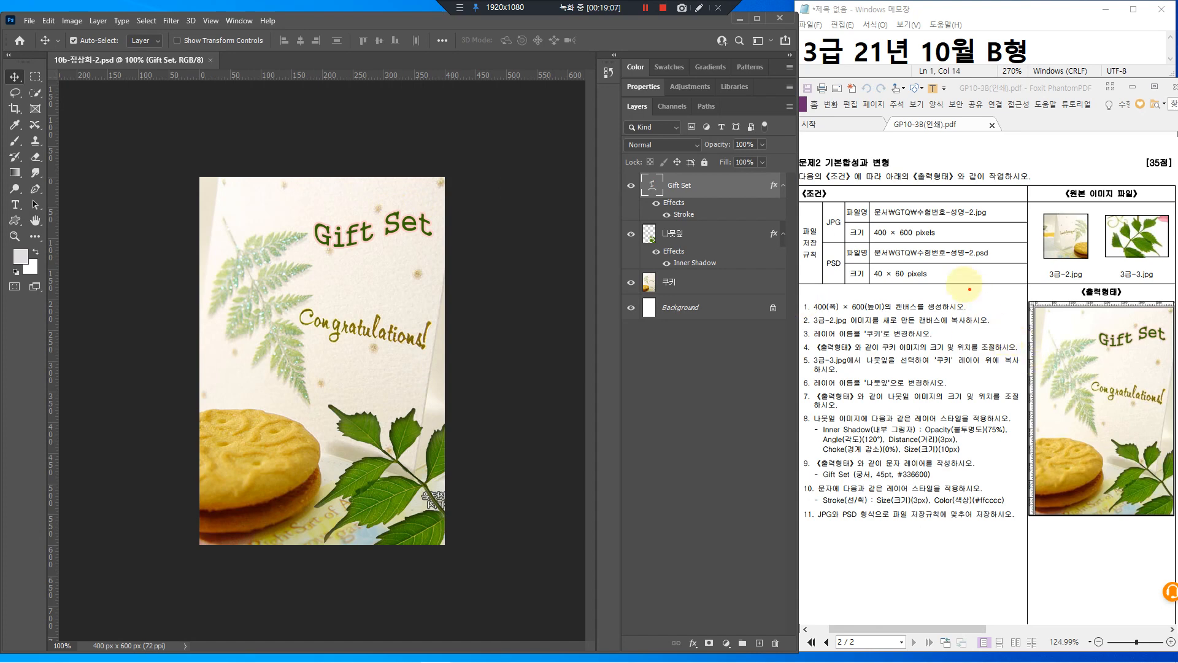
pyautogui.moveTo(864, 242); pyautogui.dragTo(1003, 290)
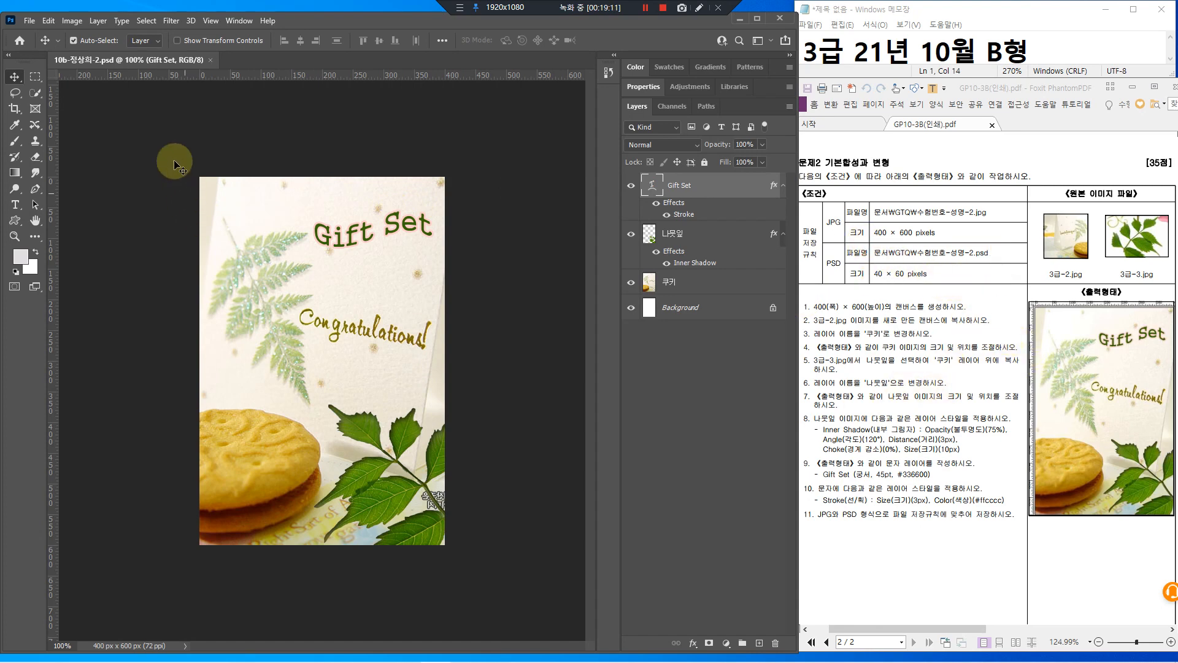
pyautogui.click(72, 21)
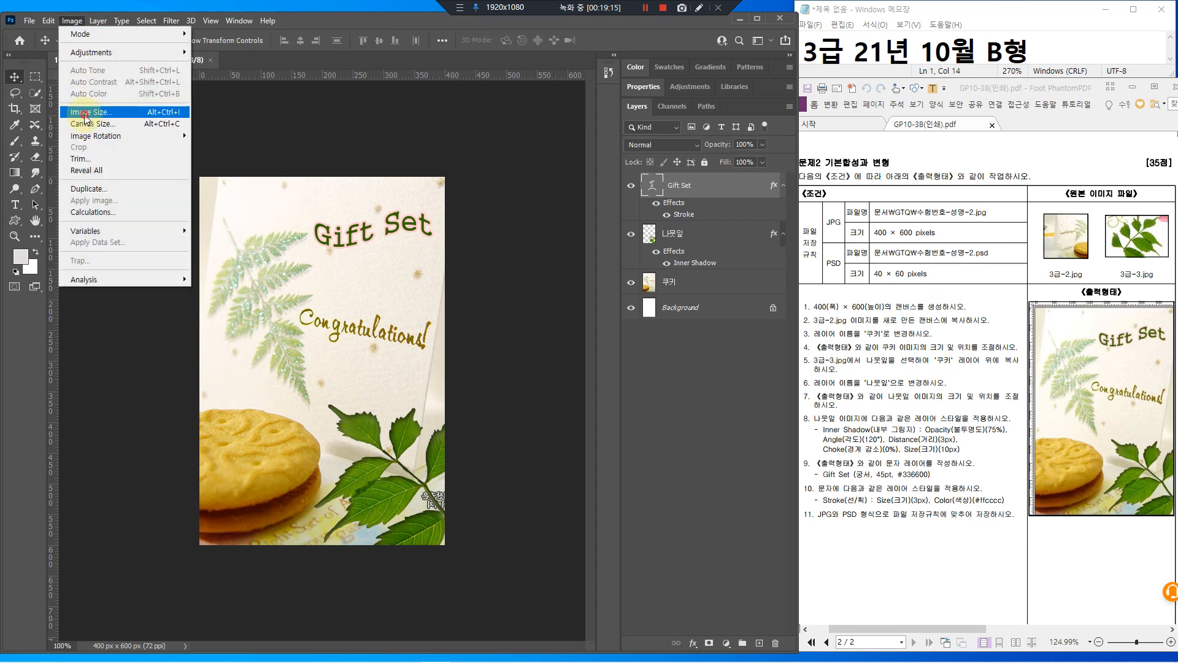
# Resize the image to 40×60 px and save the PSD
pyautogui.click(85, 112)
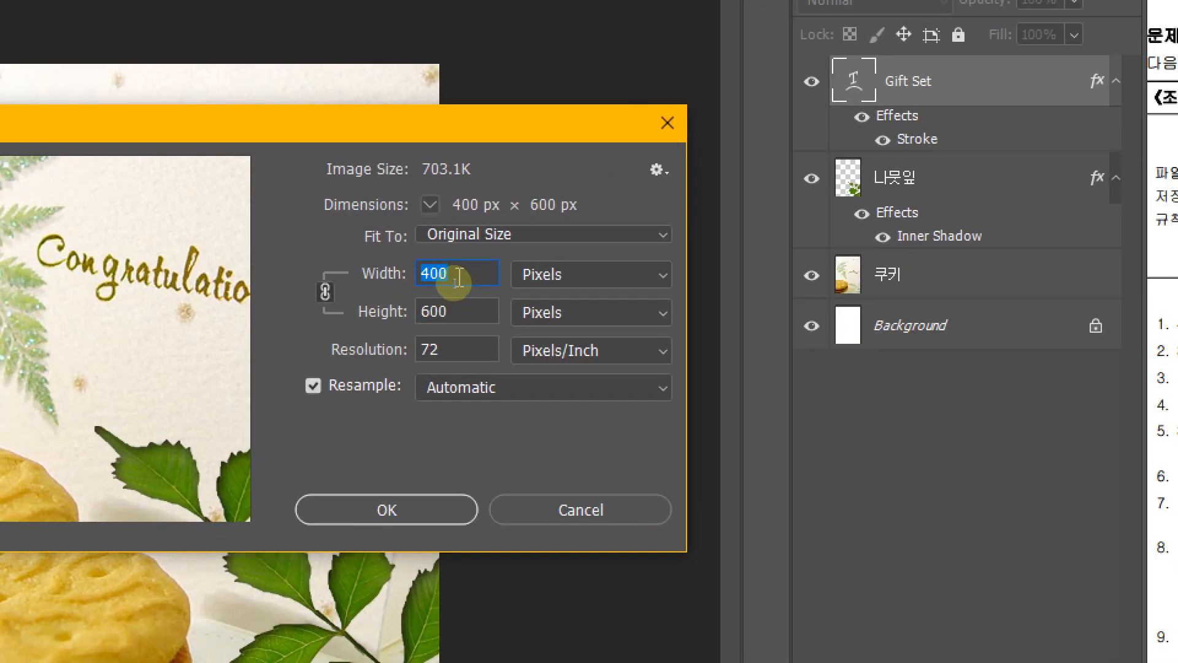
pyautogui.click(454, 283)
pyautogui.press('BackSpace')
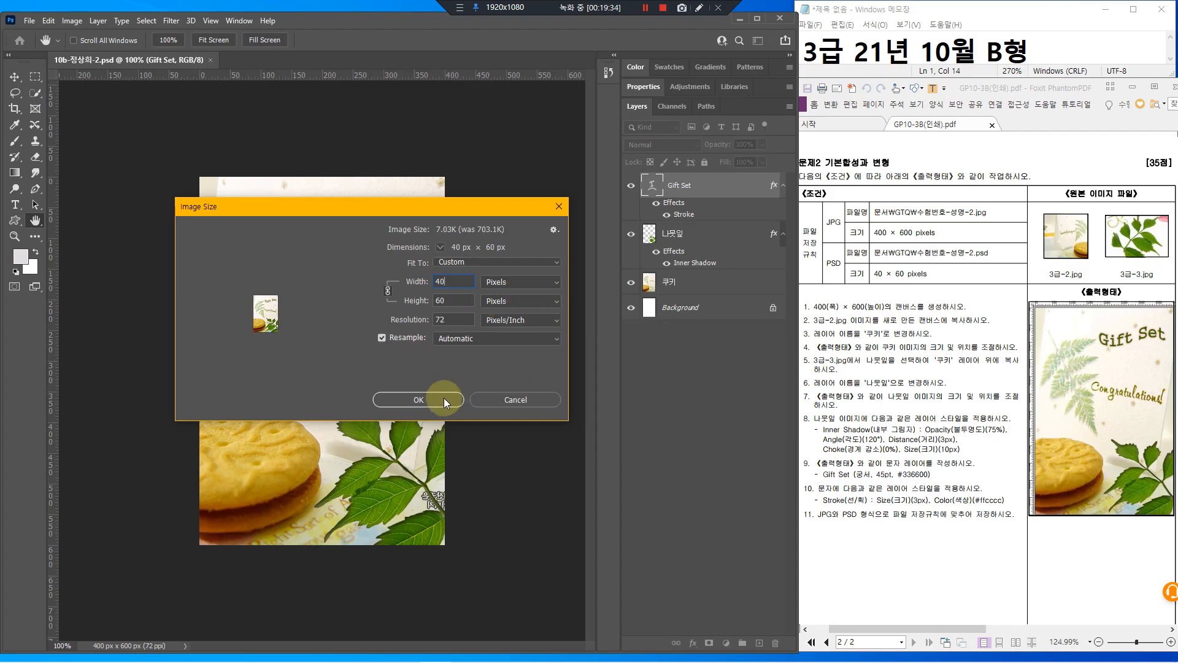
pyautogui.click(444, 400)
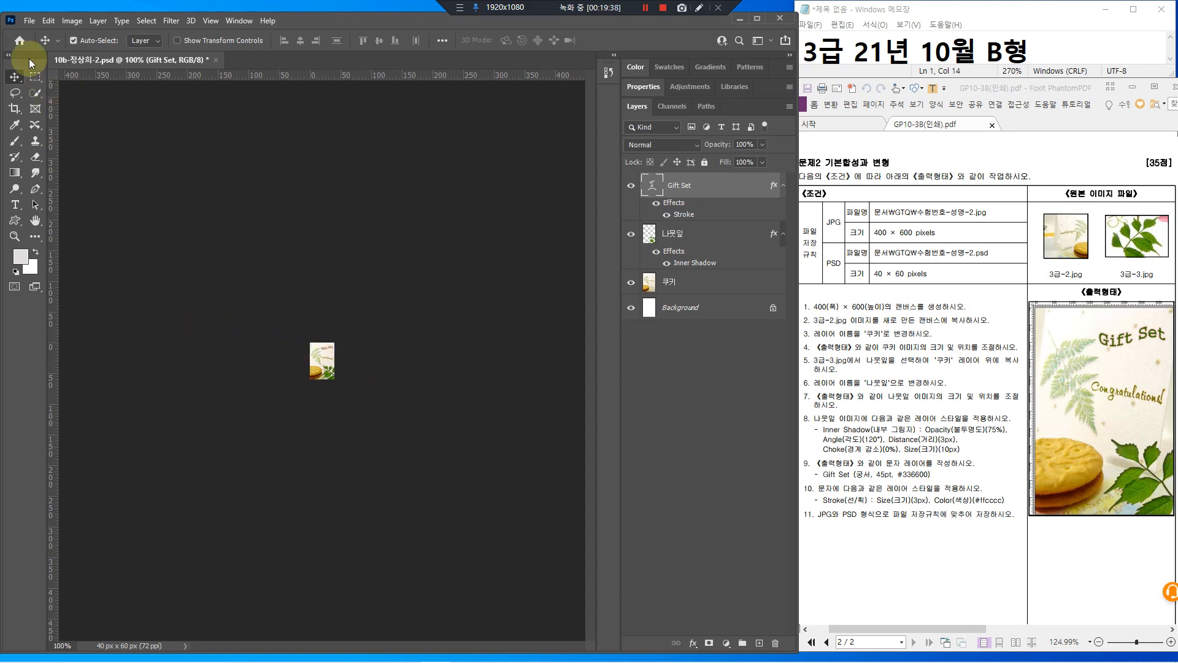
pyautogui.click(29, 23)
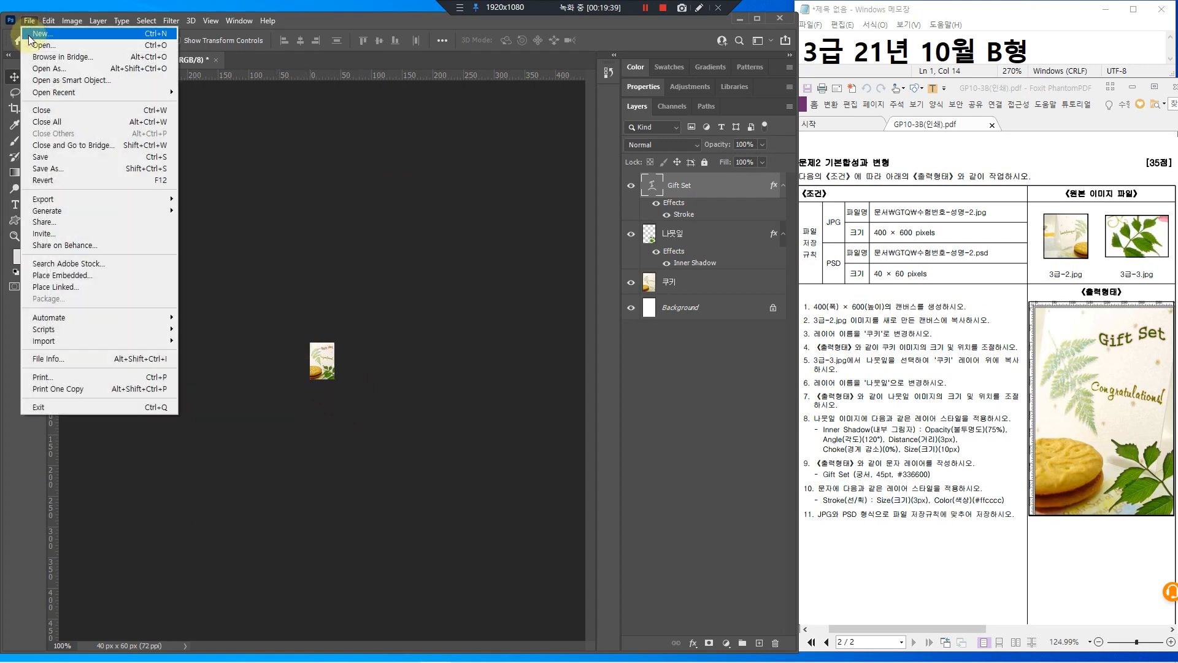
pyautogui.click(51, 156)
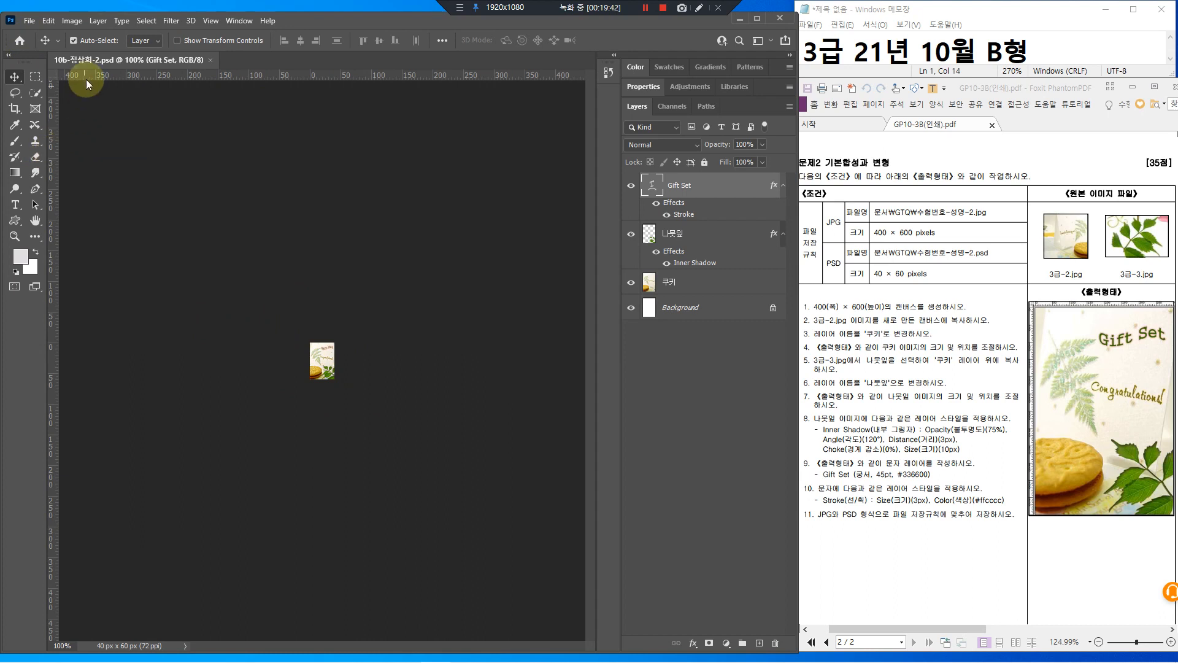